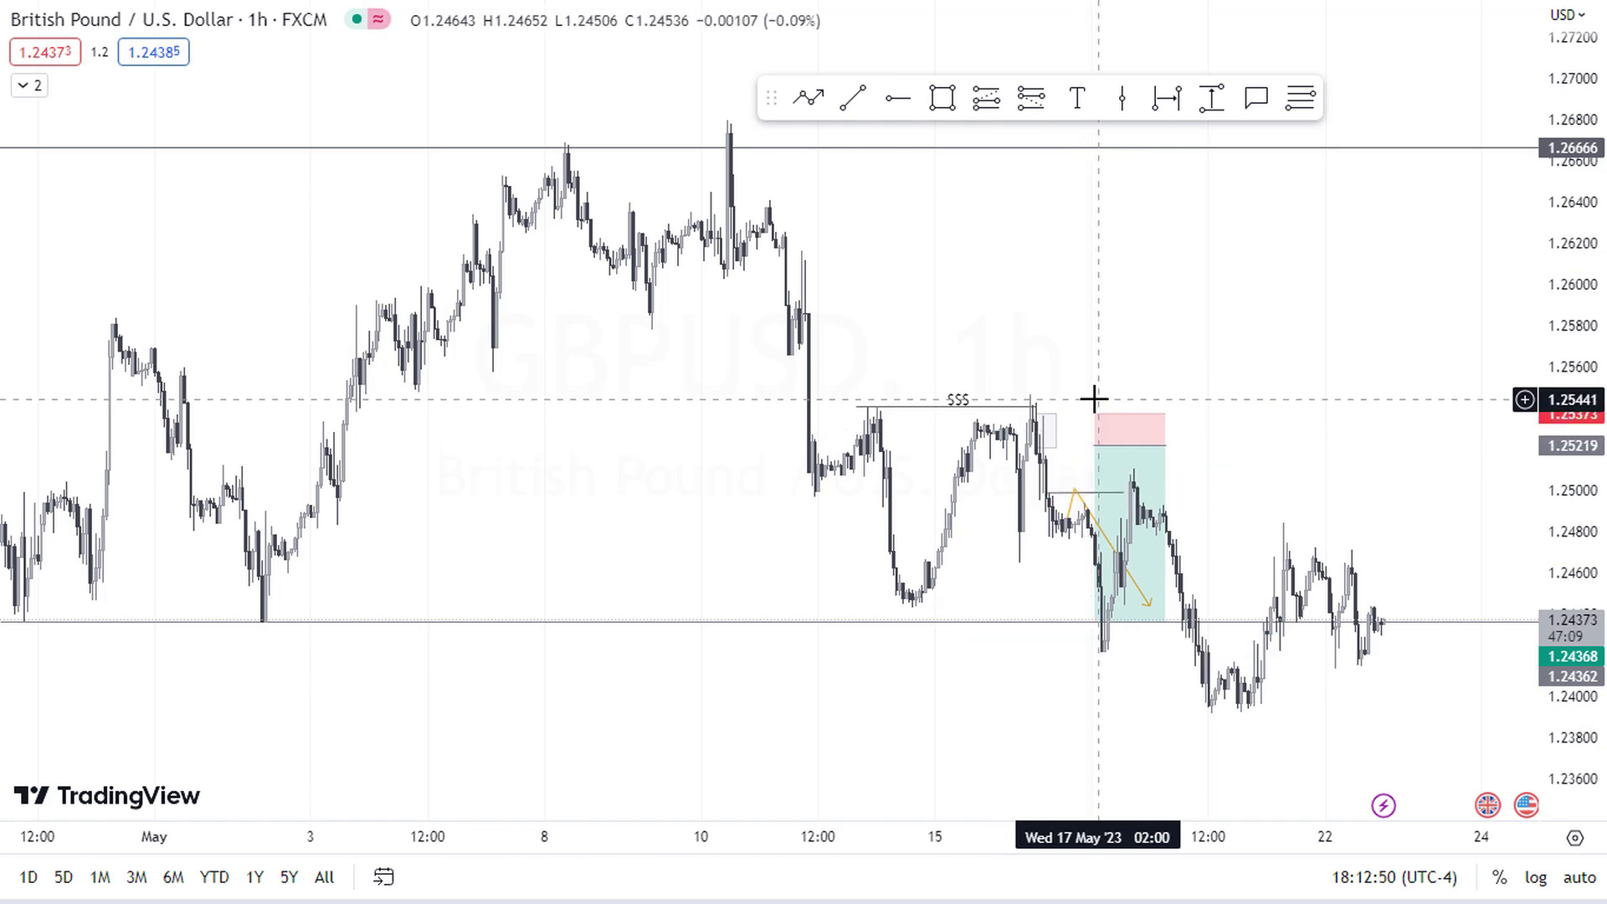
Step: Show the TradingView short position's levels around 17 May and shift the chart slightly
click(1096, 414)
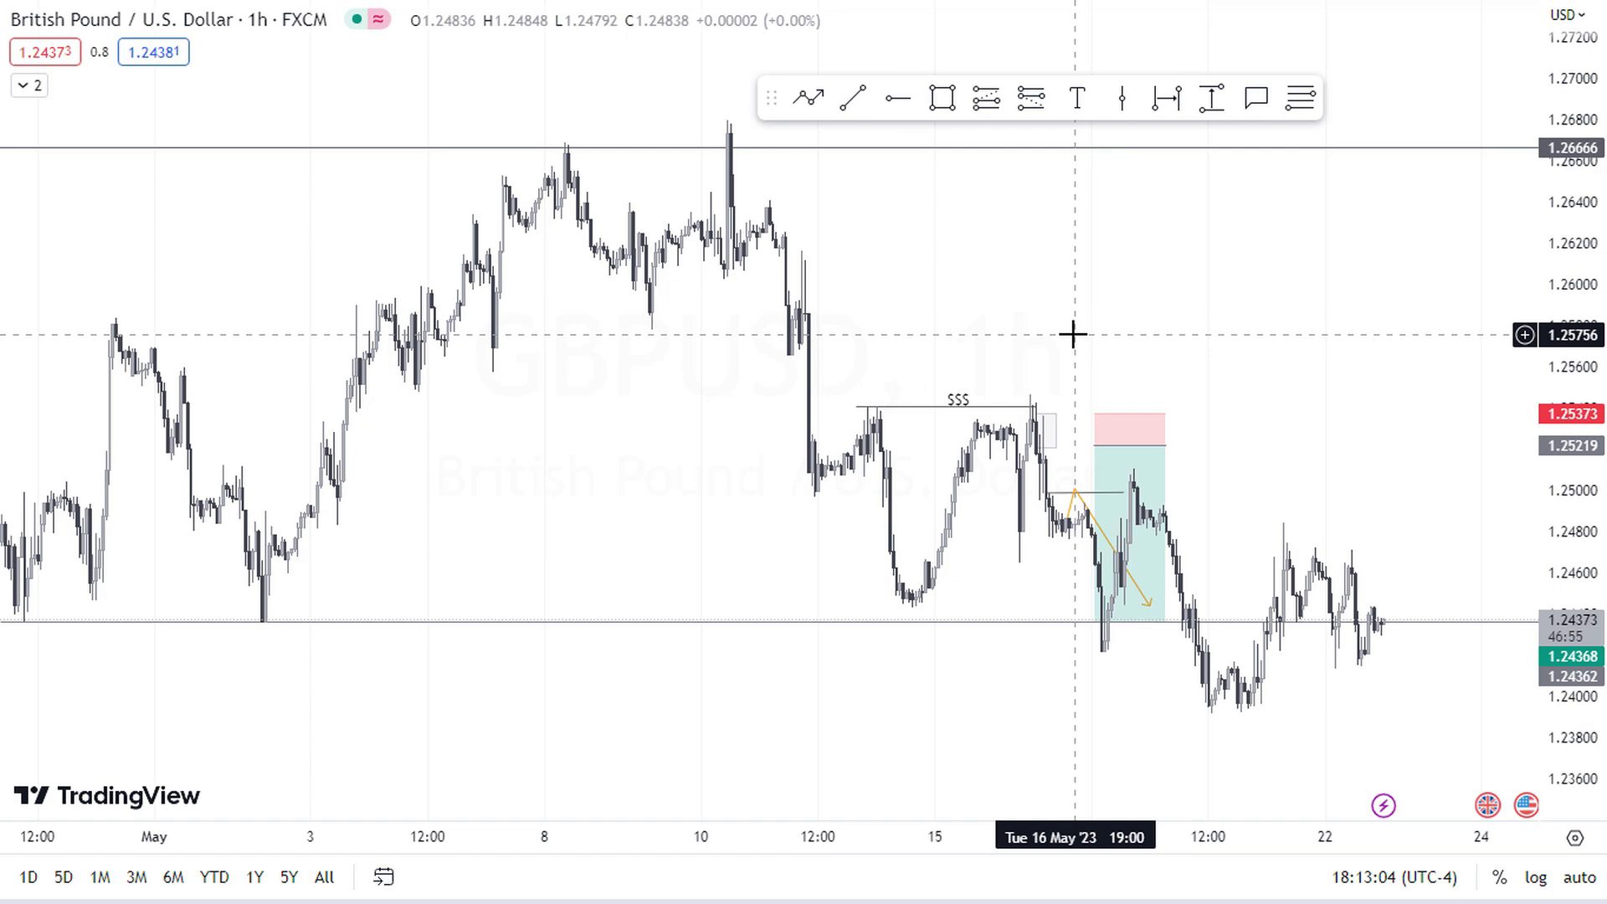
drag(1058, 334, 1143, 320)
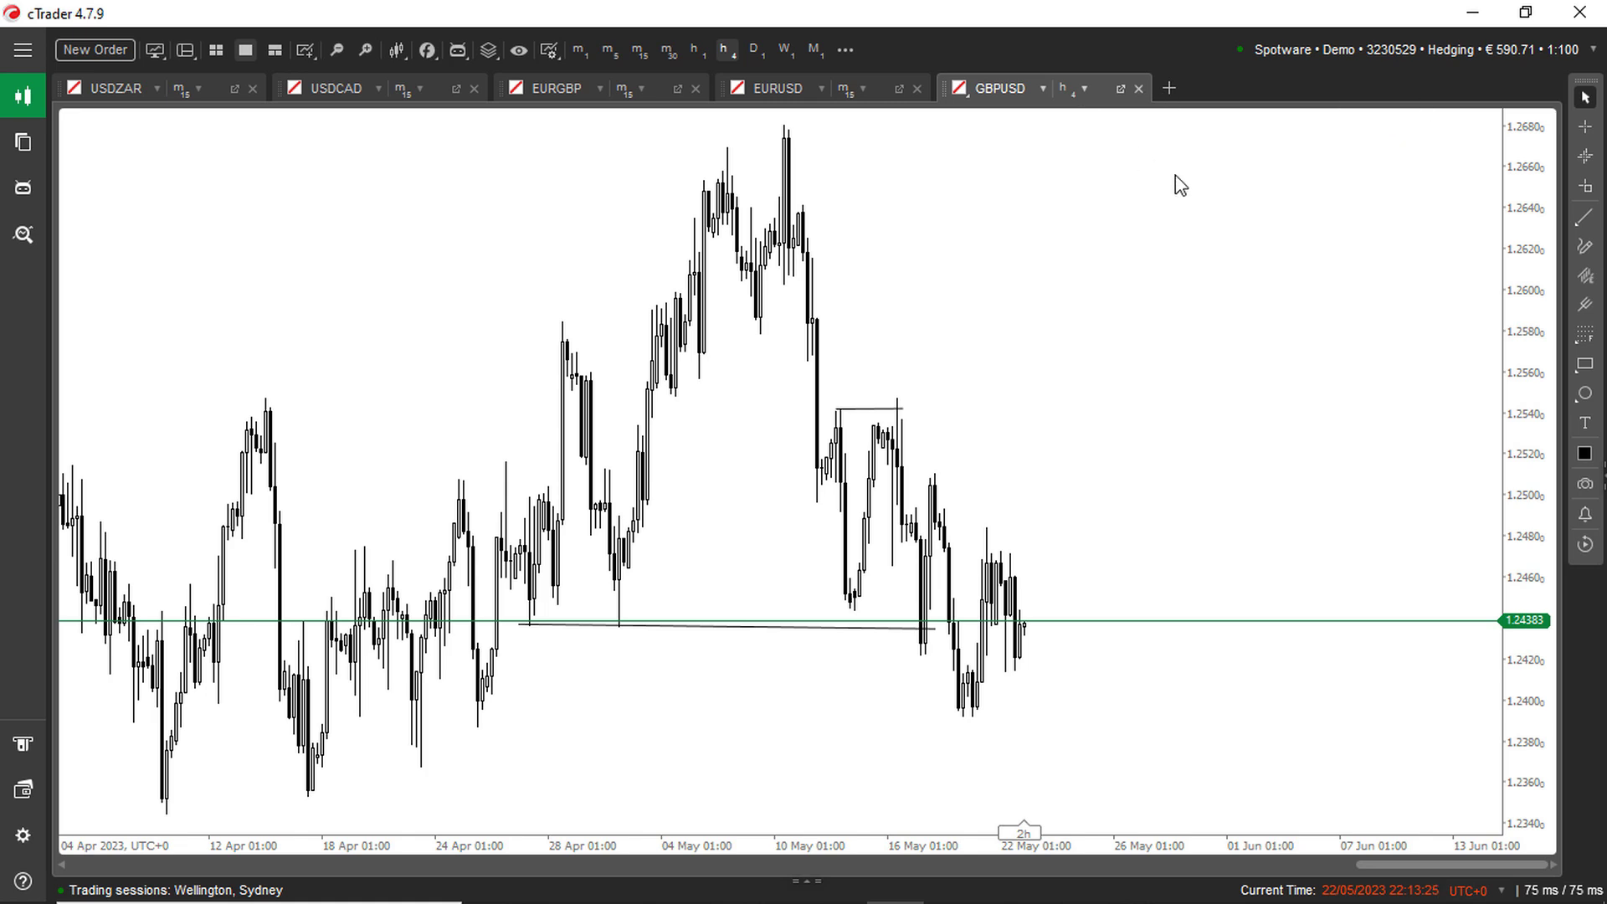
Step: Compress the GBPUSD 4-hour price scale to leave room above and below the candles
click(397, 49)
click(92, 23)
mouse_move(1525, 568)
mouse_down()
mouse_move(1525, 617)
mouse_move(1524, 592)
mouse_up()
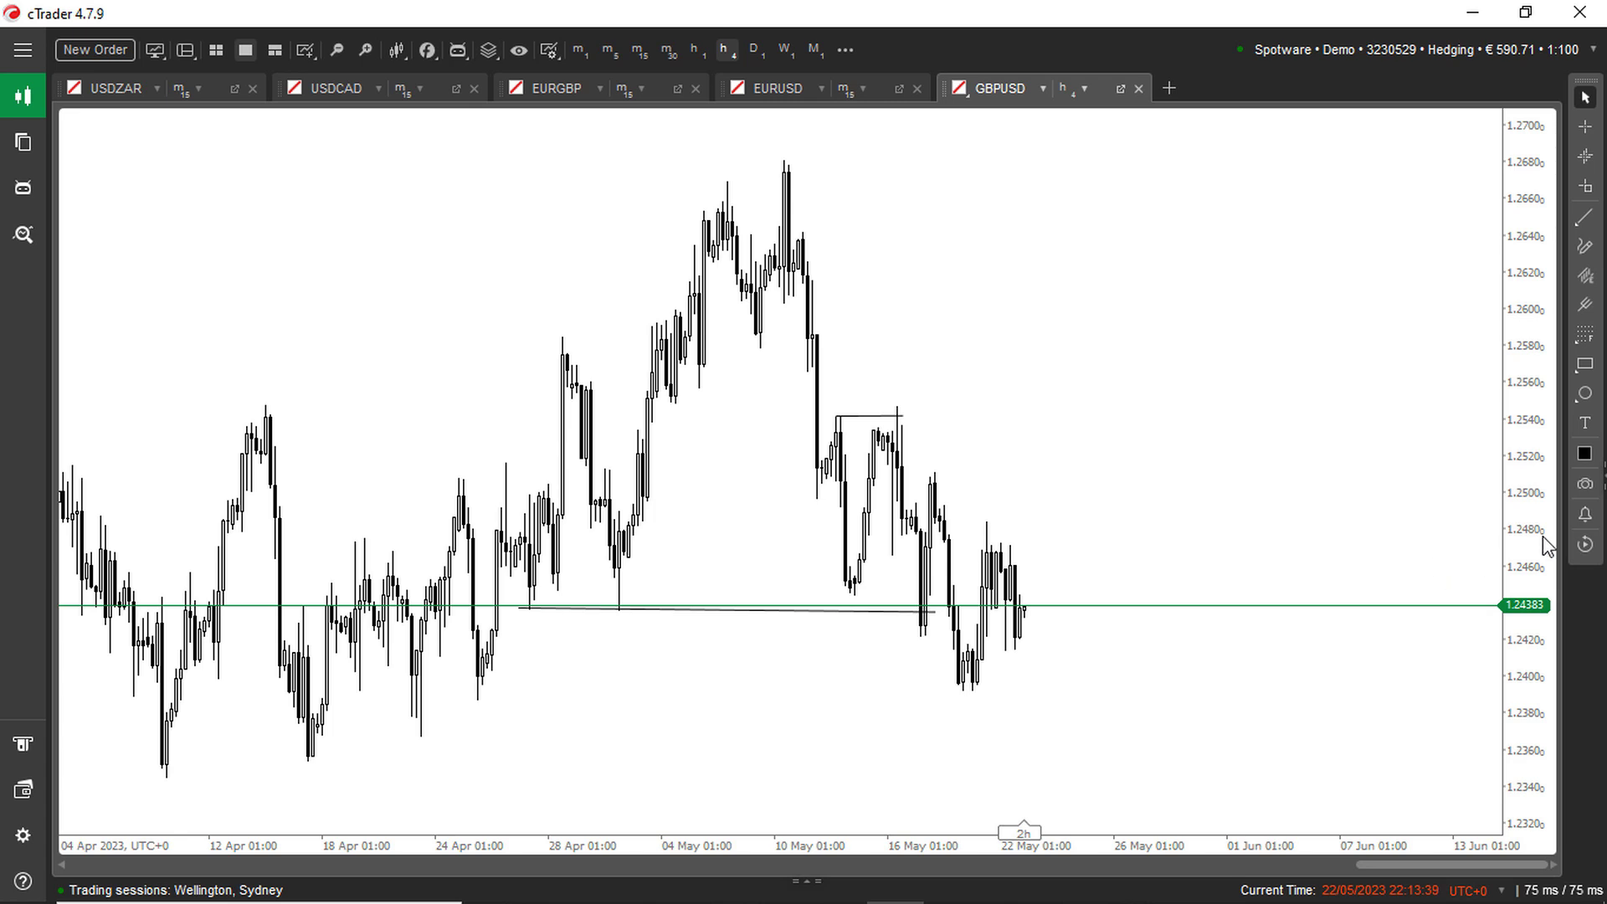
click(1585, 517)
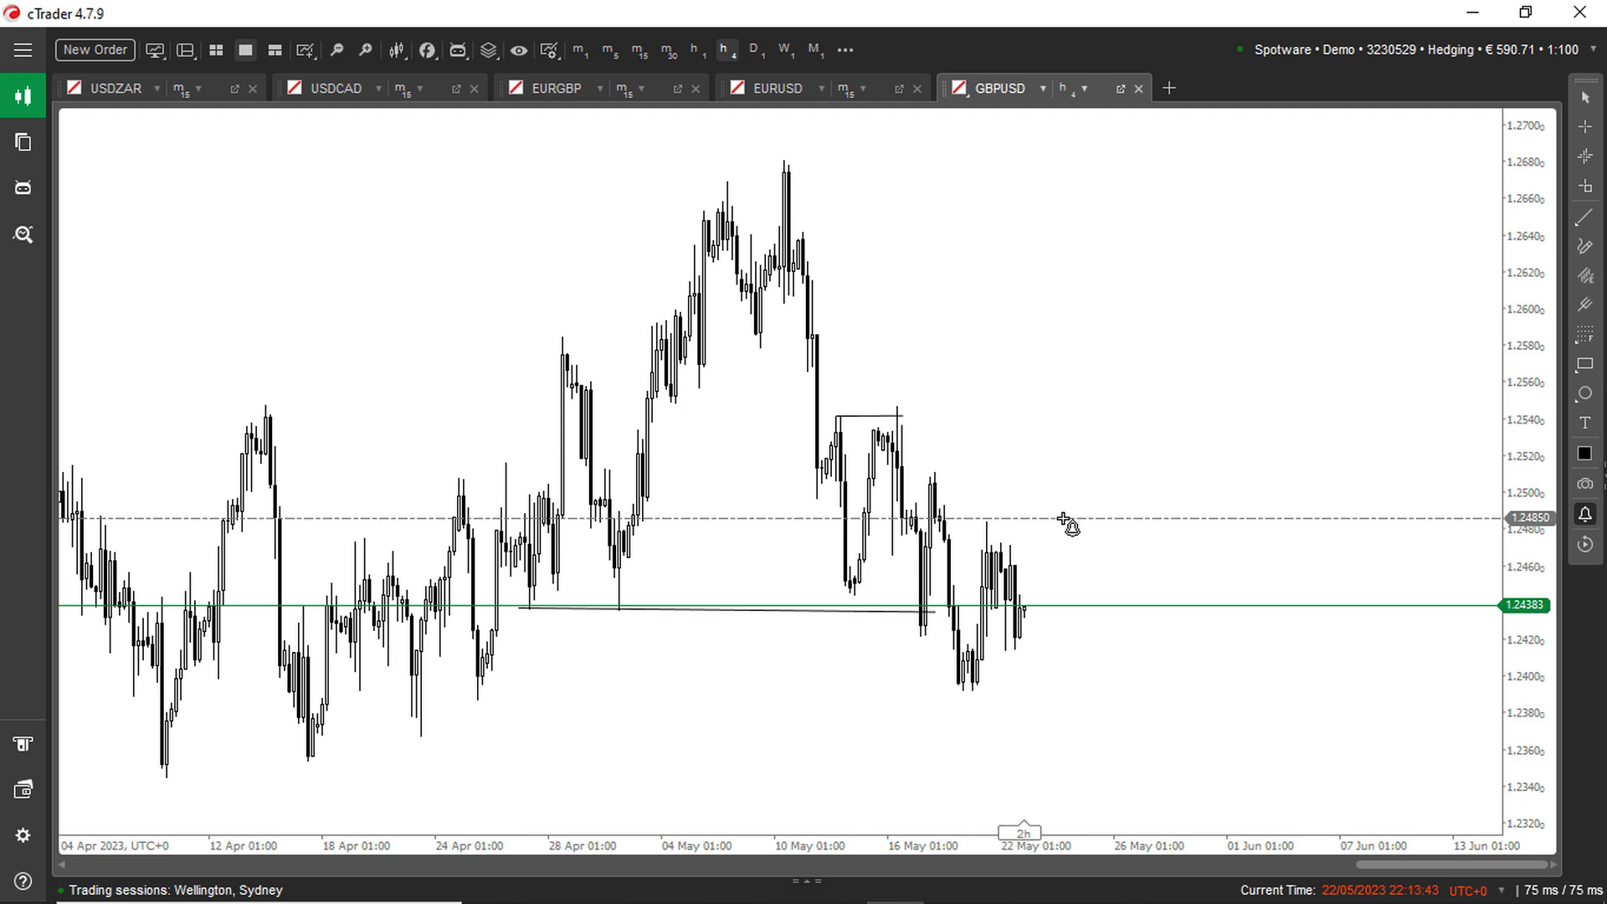
click(1065, 520)
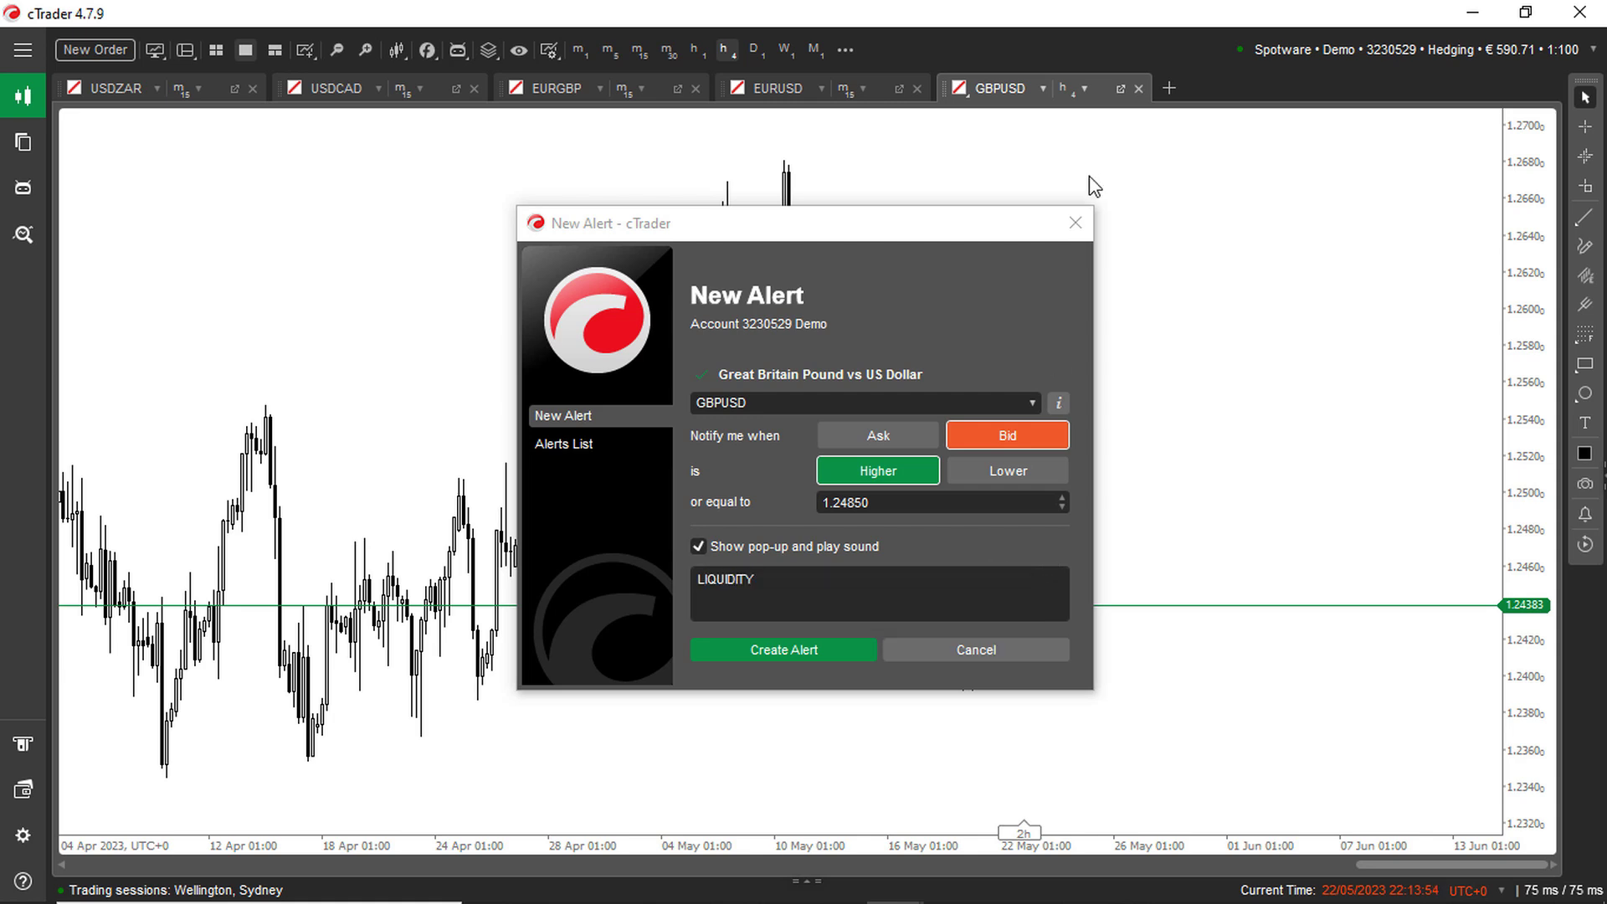
click(1074, 224)
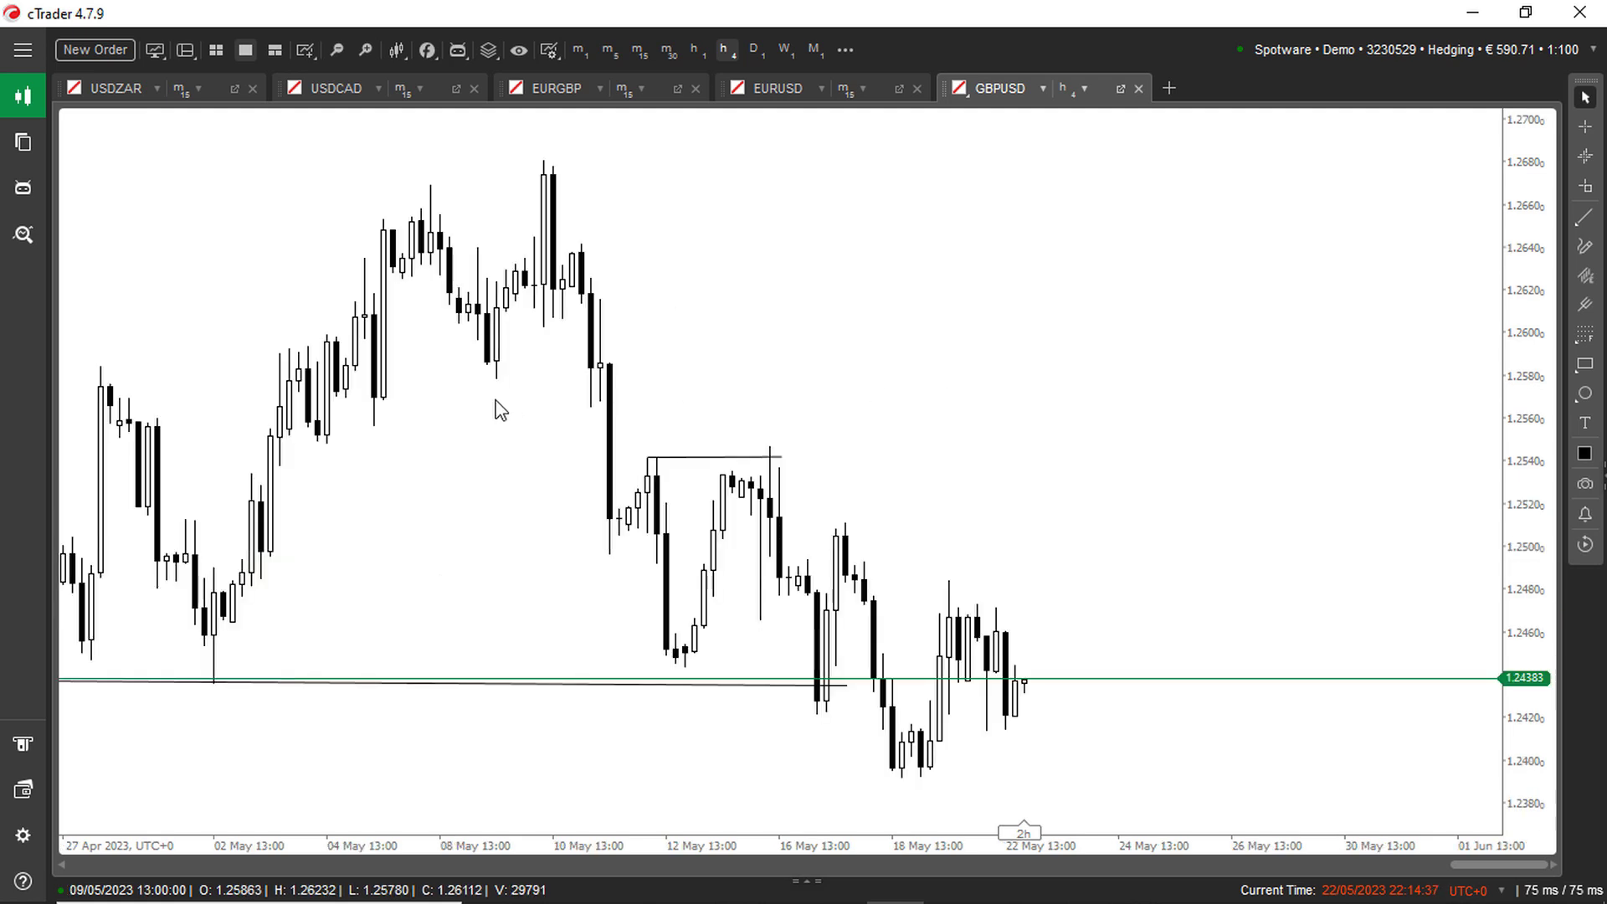
Step: Zoom to recent weeks and re-level both ends of the lower liquidity line near 1.2437
scroll(871, 389, up, 2)
drag(867, 380, 896, 355)
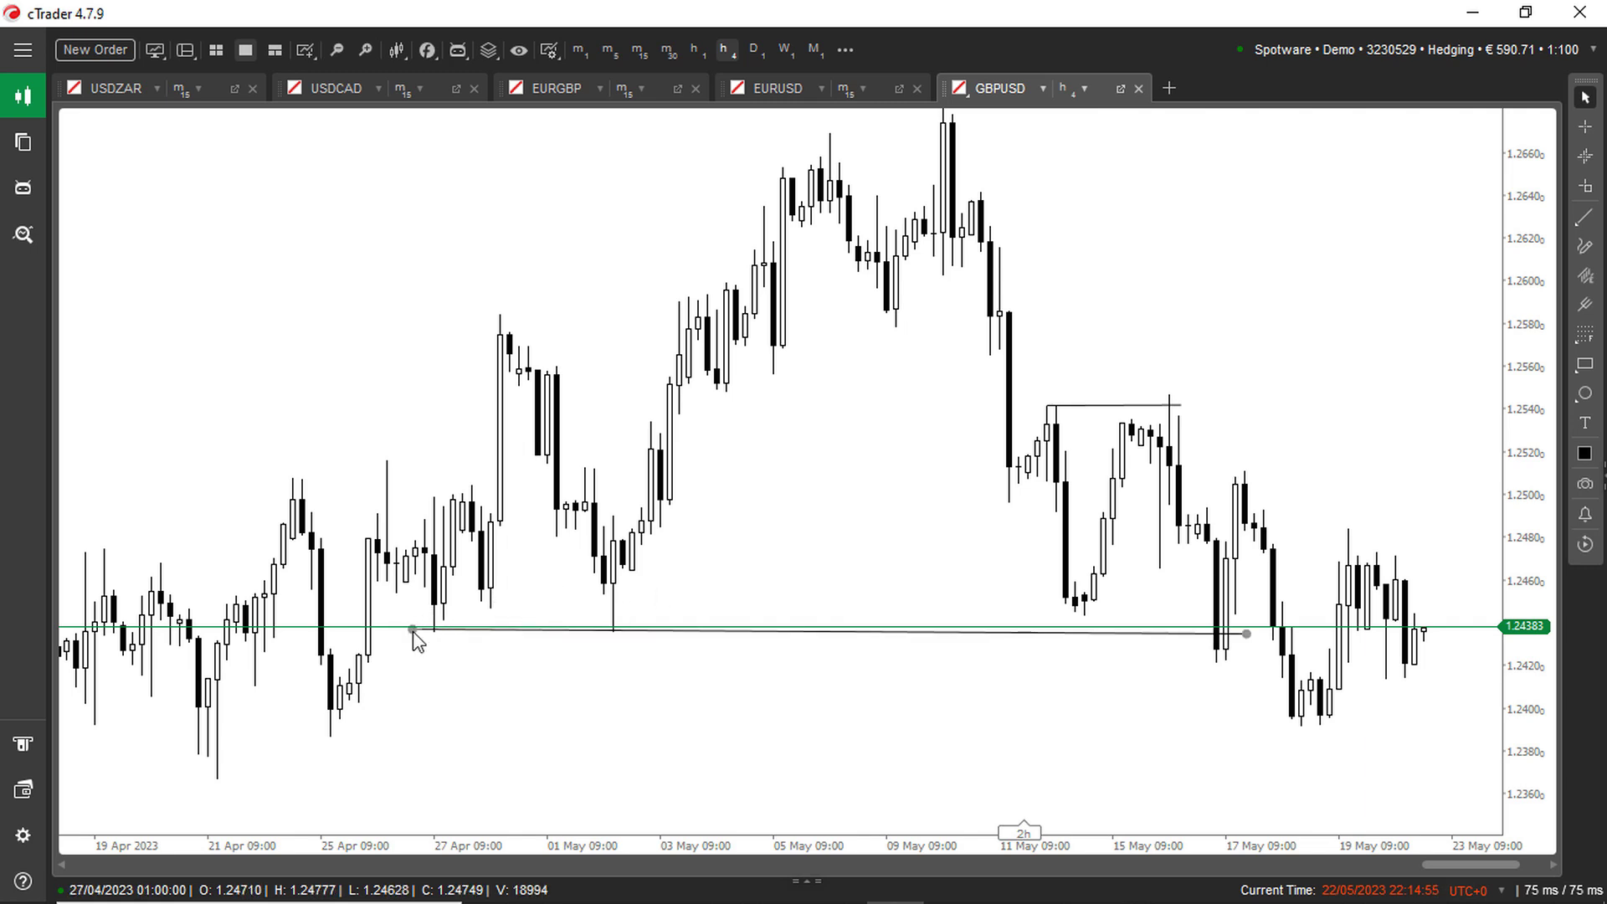
drag(414, 633, 413, 634)
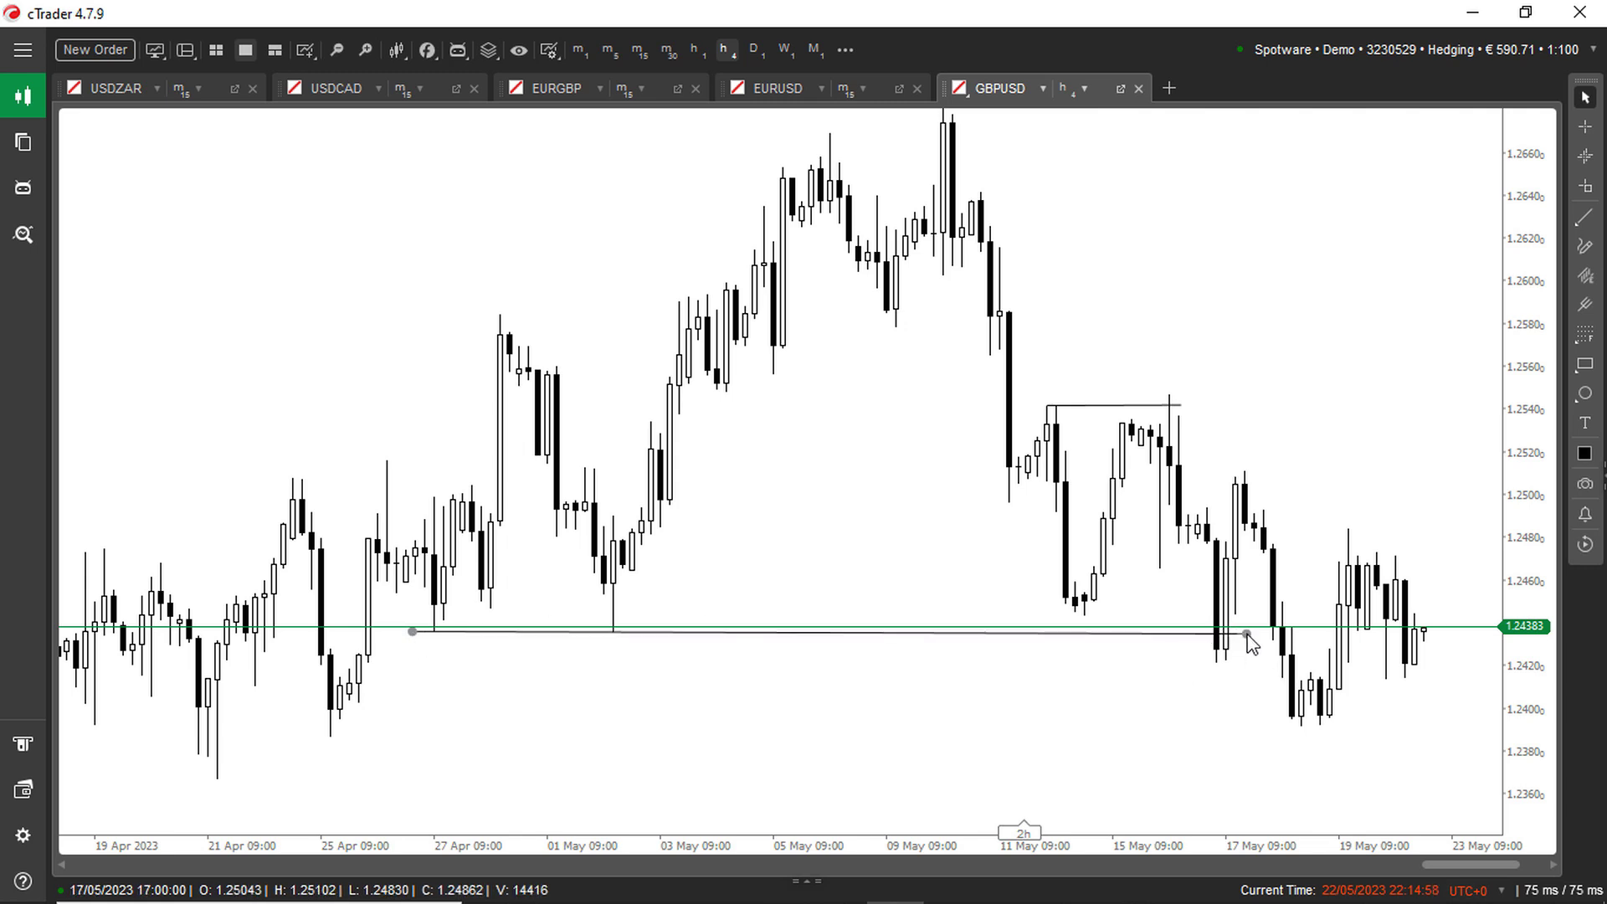
drag(1248, 637, 1248, 637)
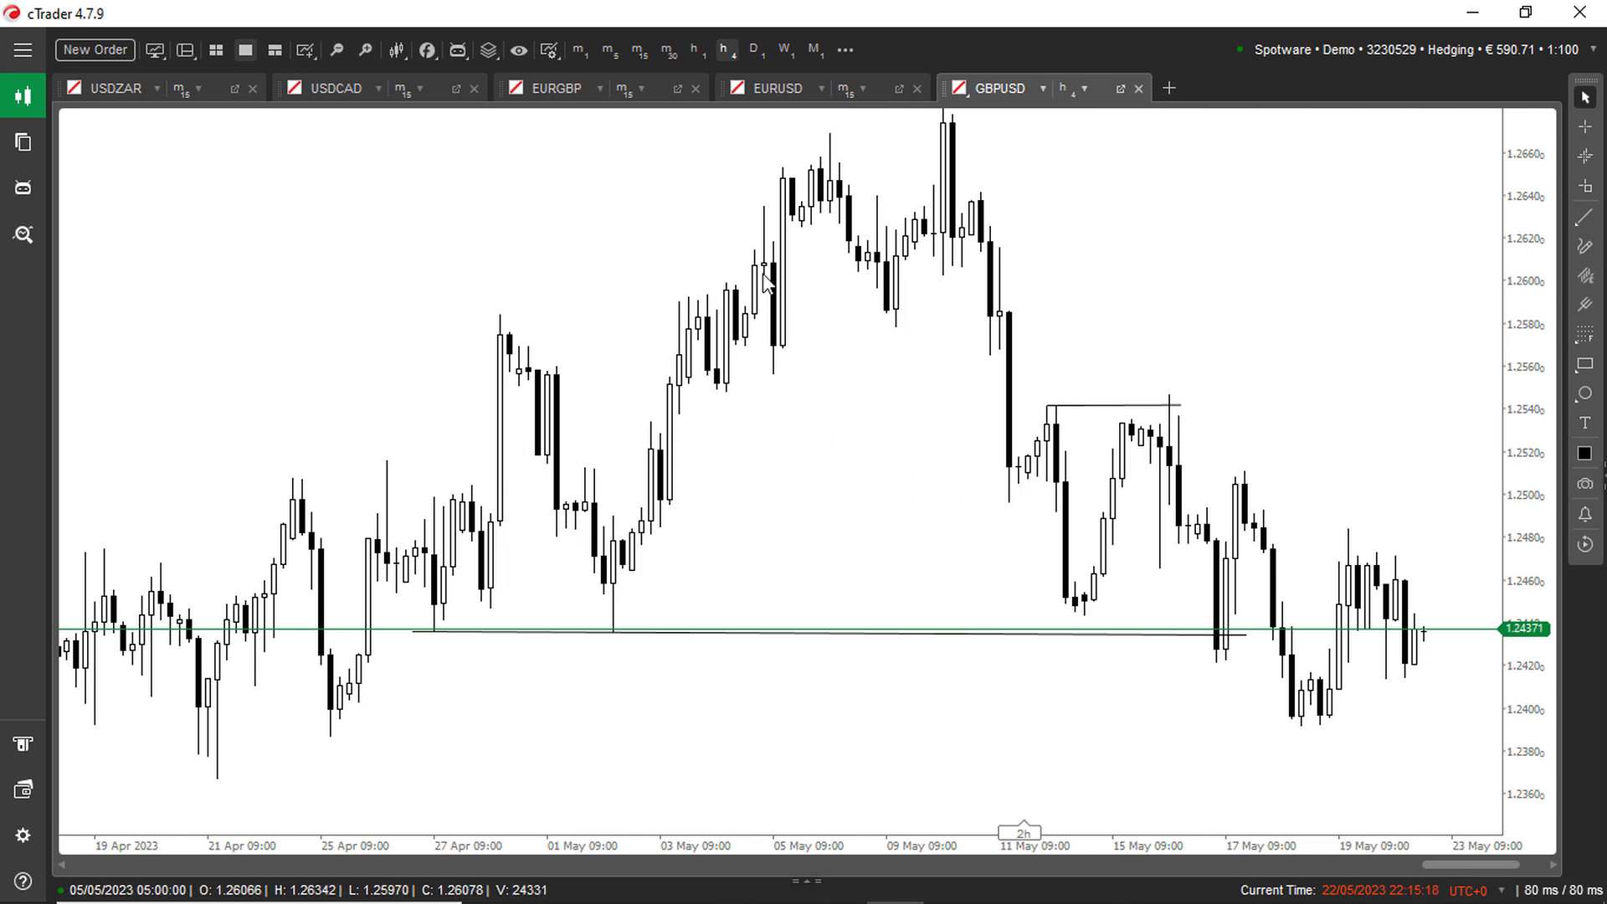
Step: Switch GBPUSD to 15-minute candles and scroll back to show 12–17 May under the 1.2540 high
click(695, 52)
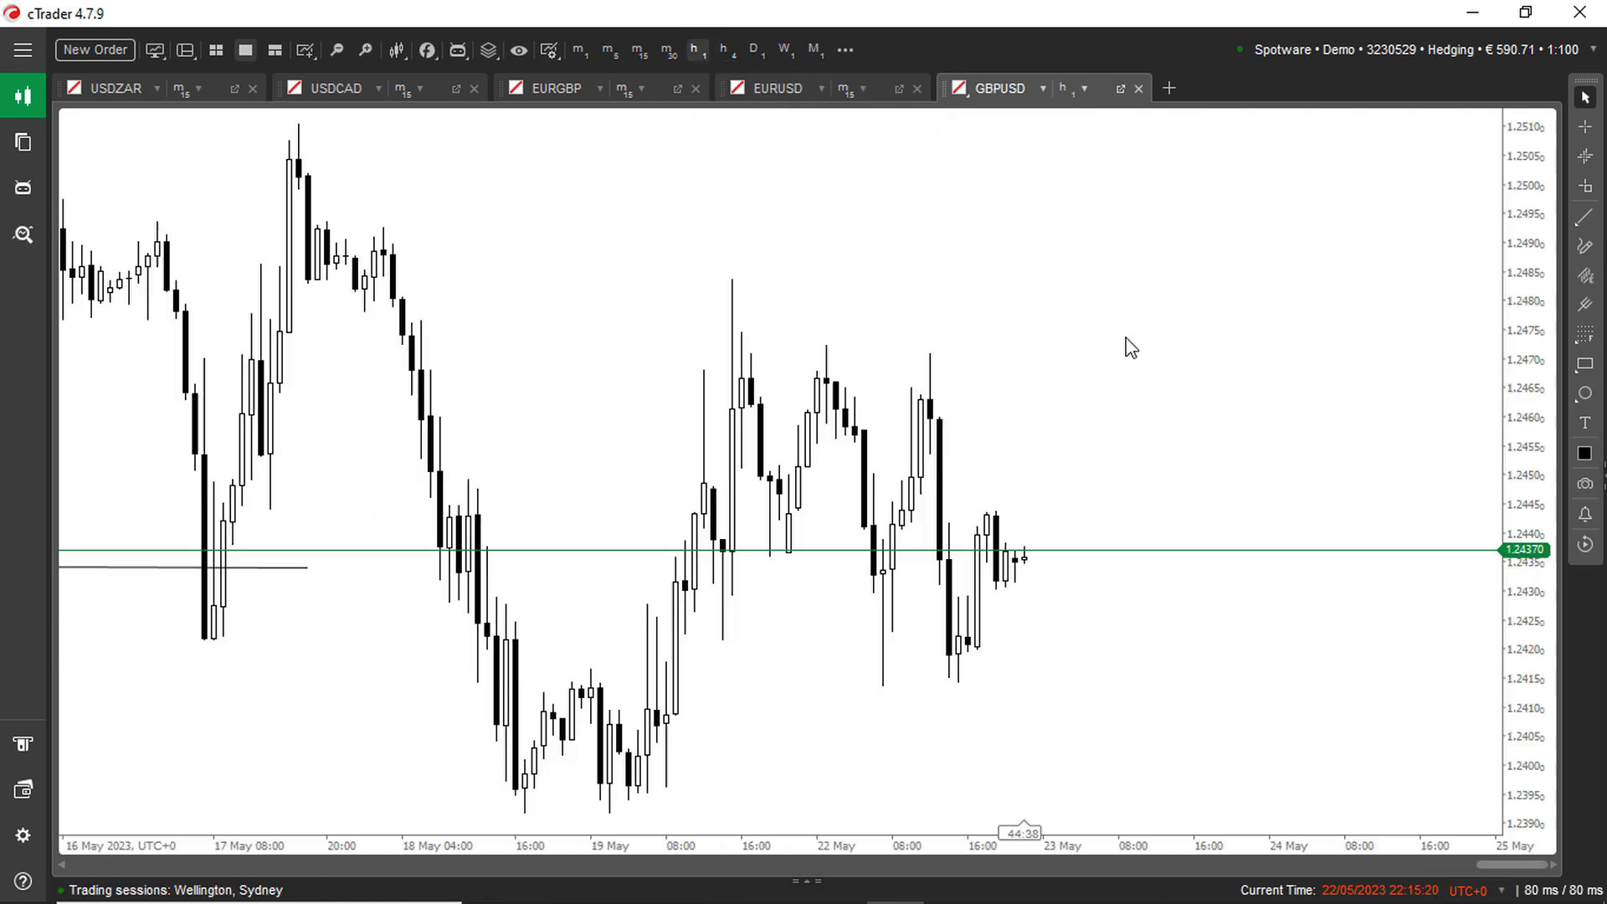
drag(709, 411, 1121, 395)
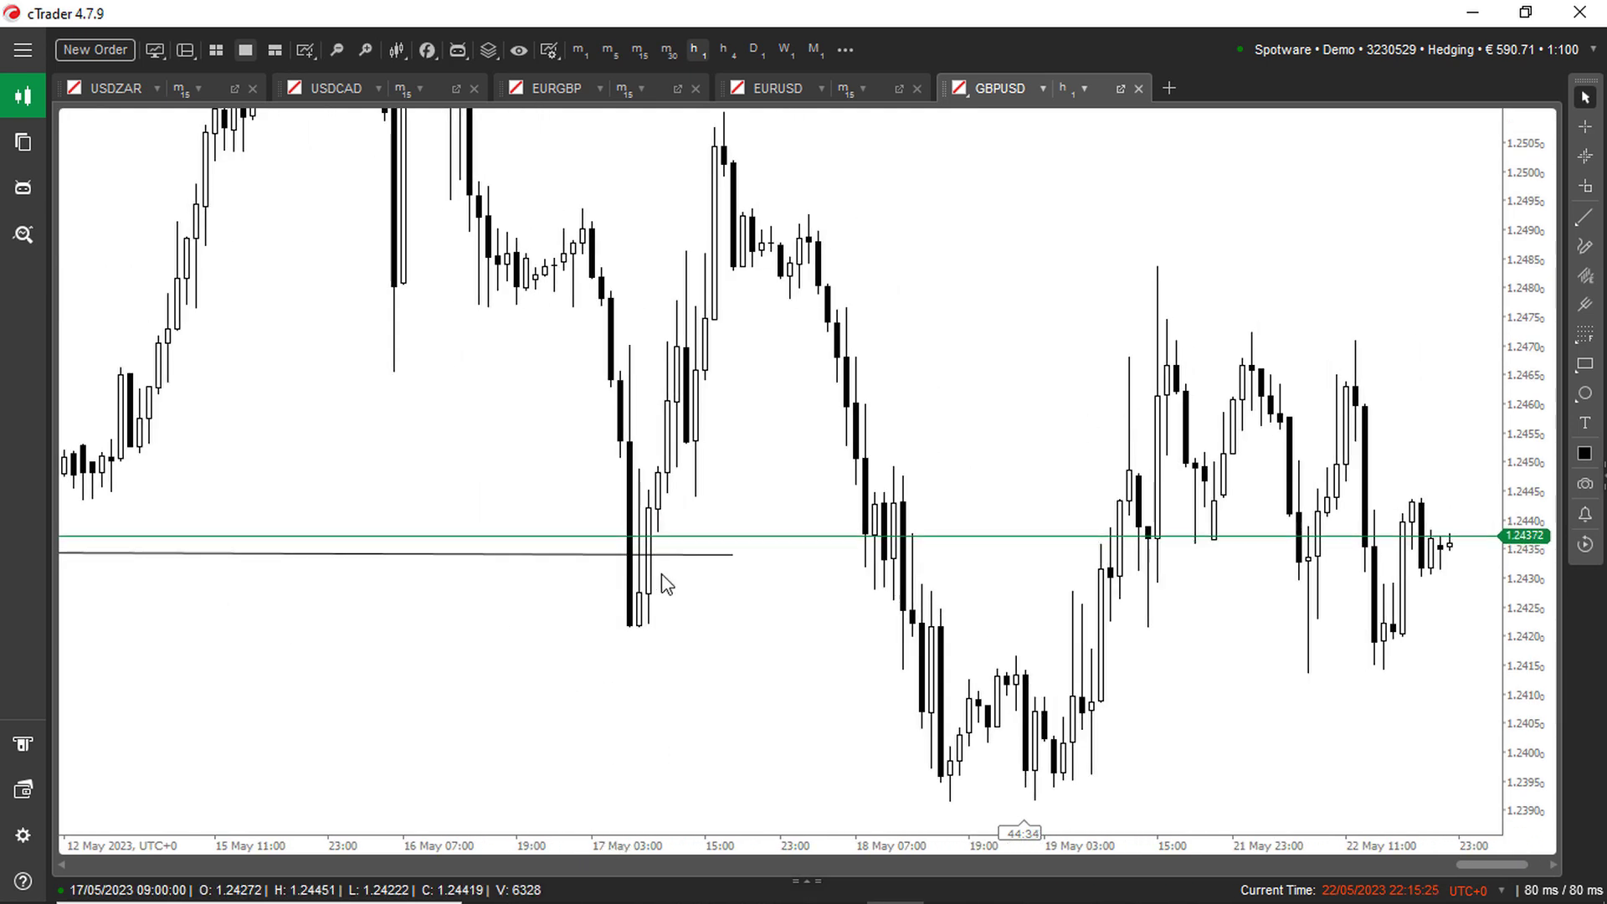
drag(845, 502, 1113, 657)
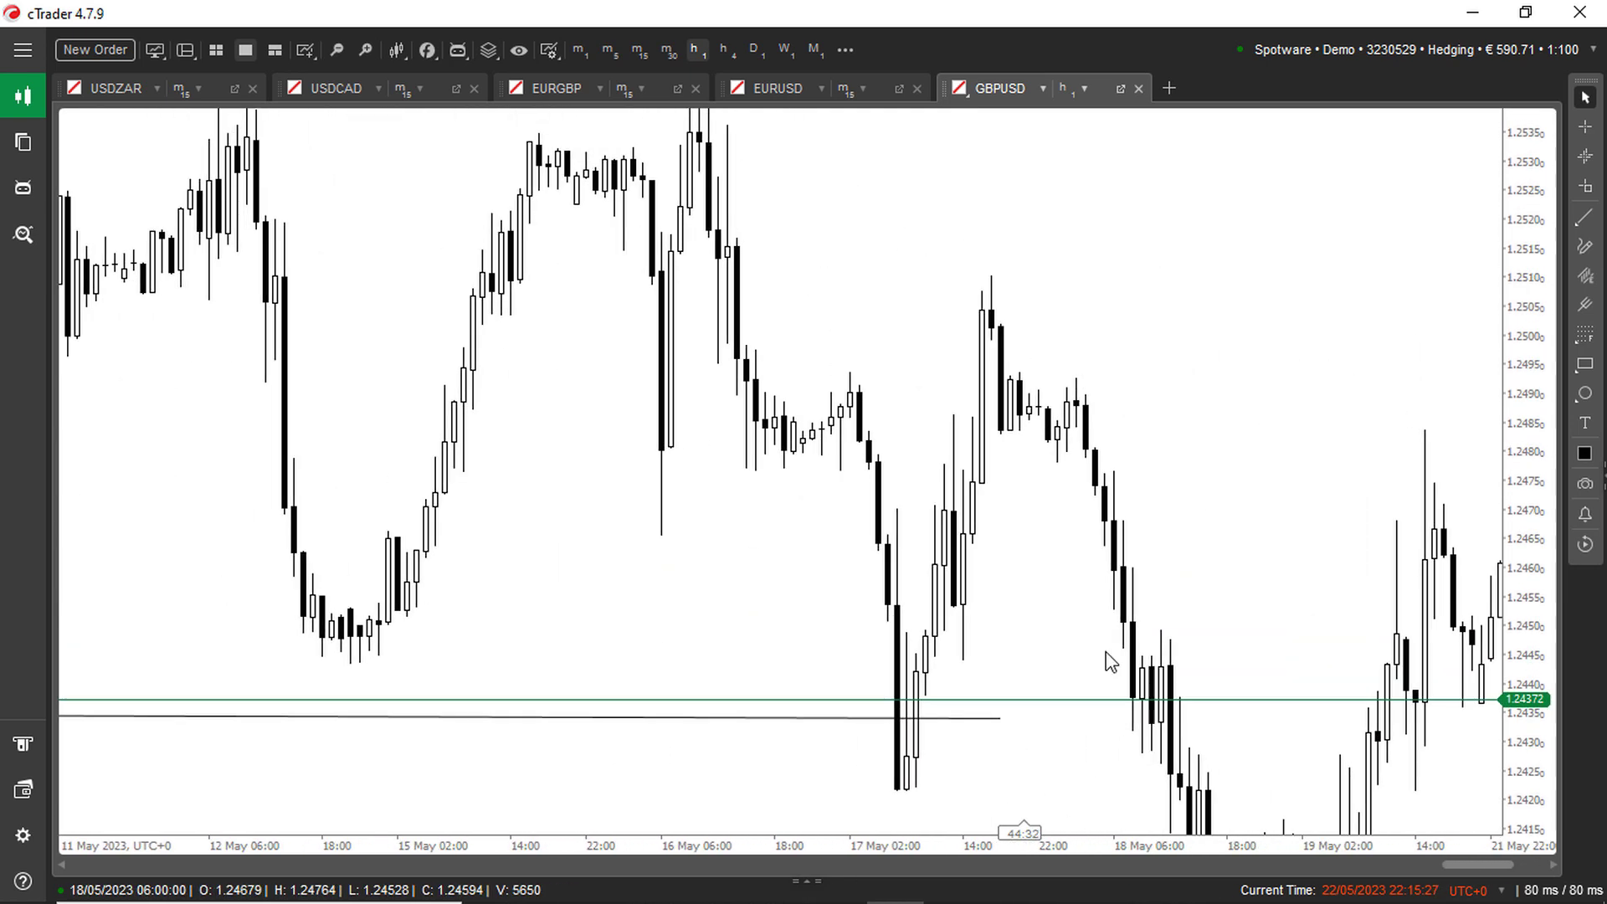
click(635, 53)
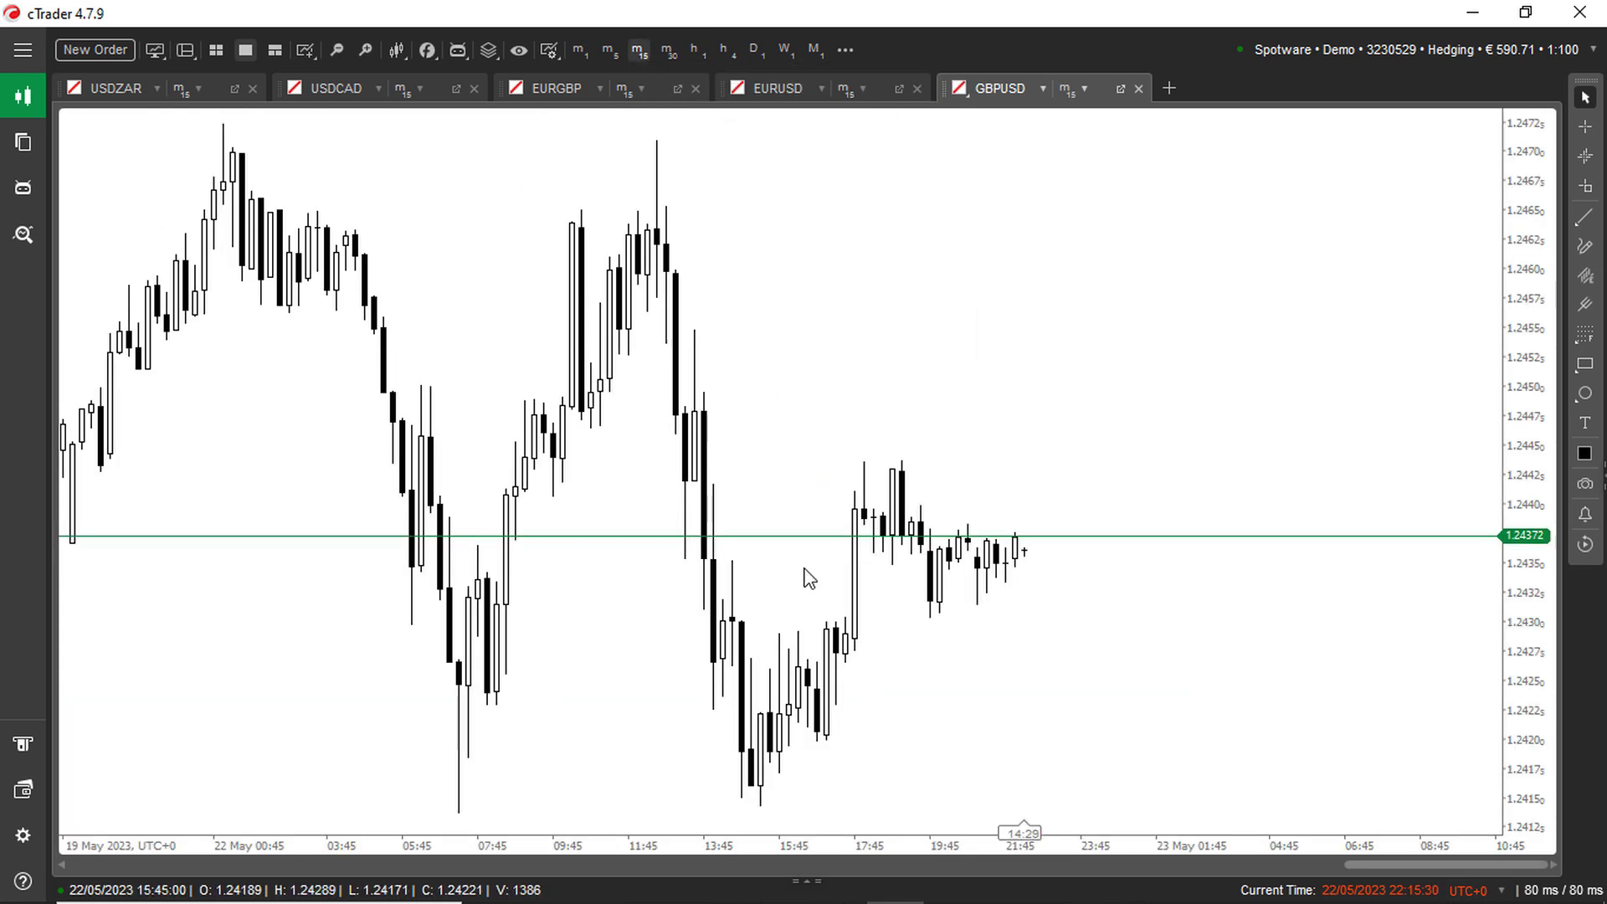
scroll(789, 530, up, 3)
scroll(787, 531, down, 2)
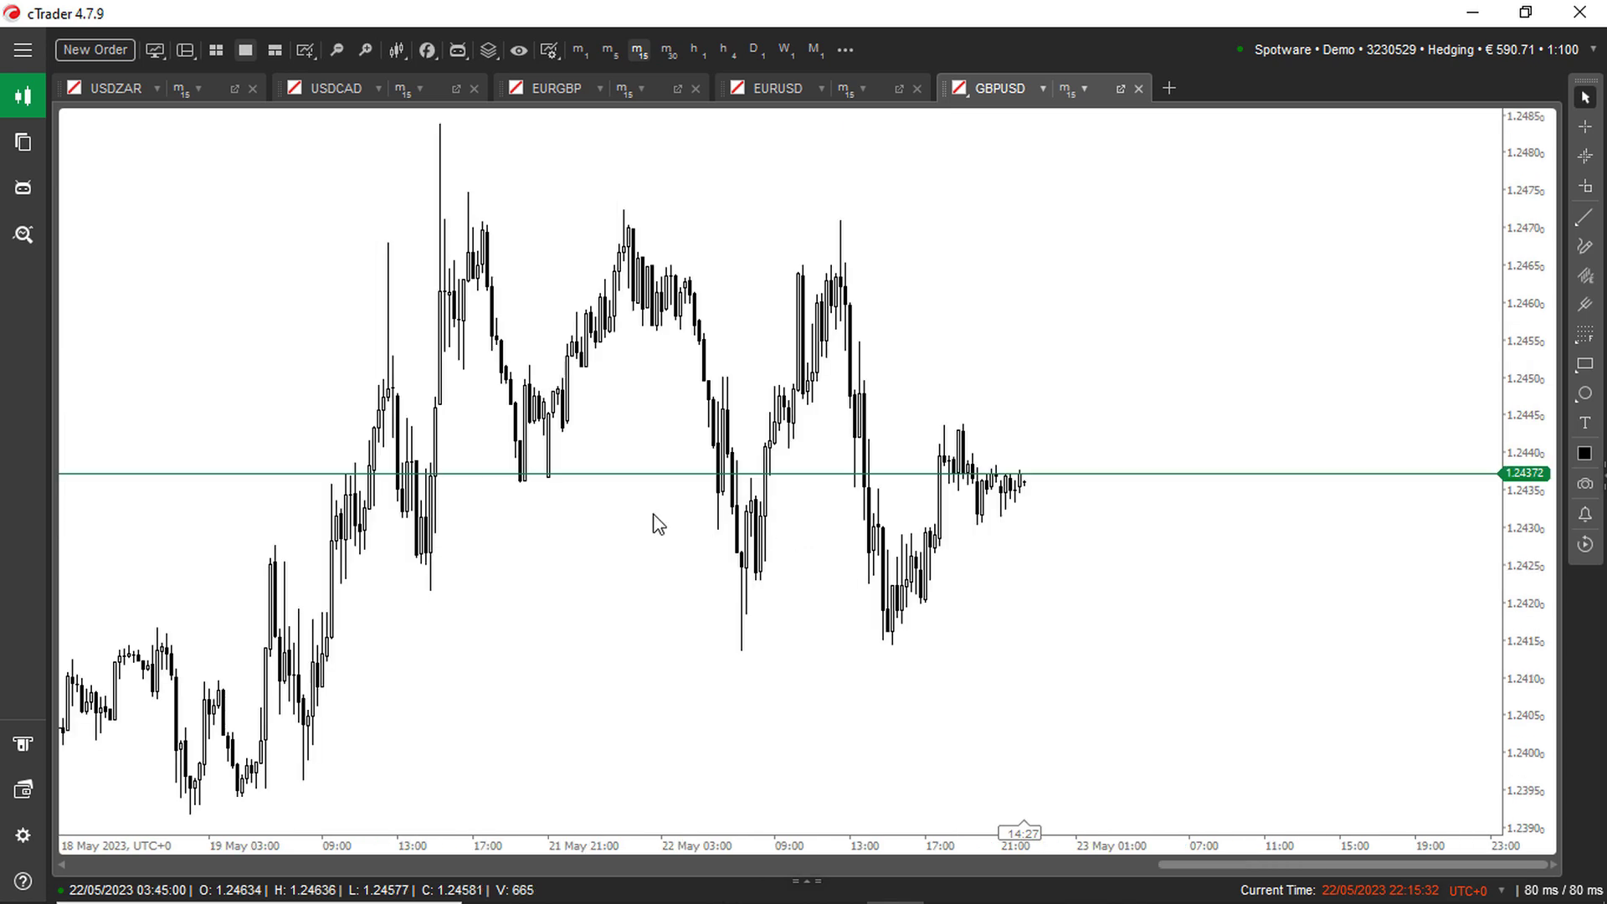
scroll(656, 520, up, 10)
scroll(846, 628, up, 8)
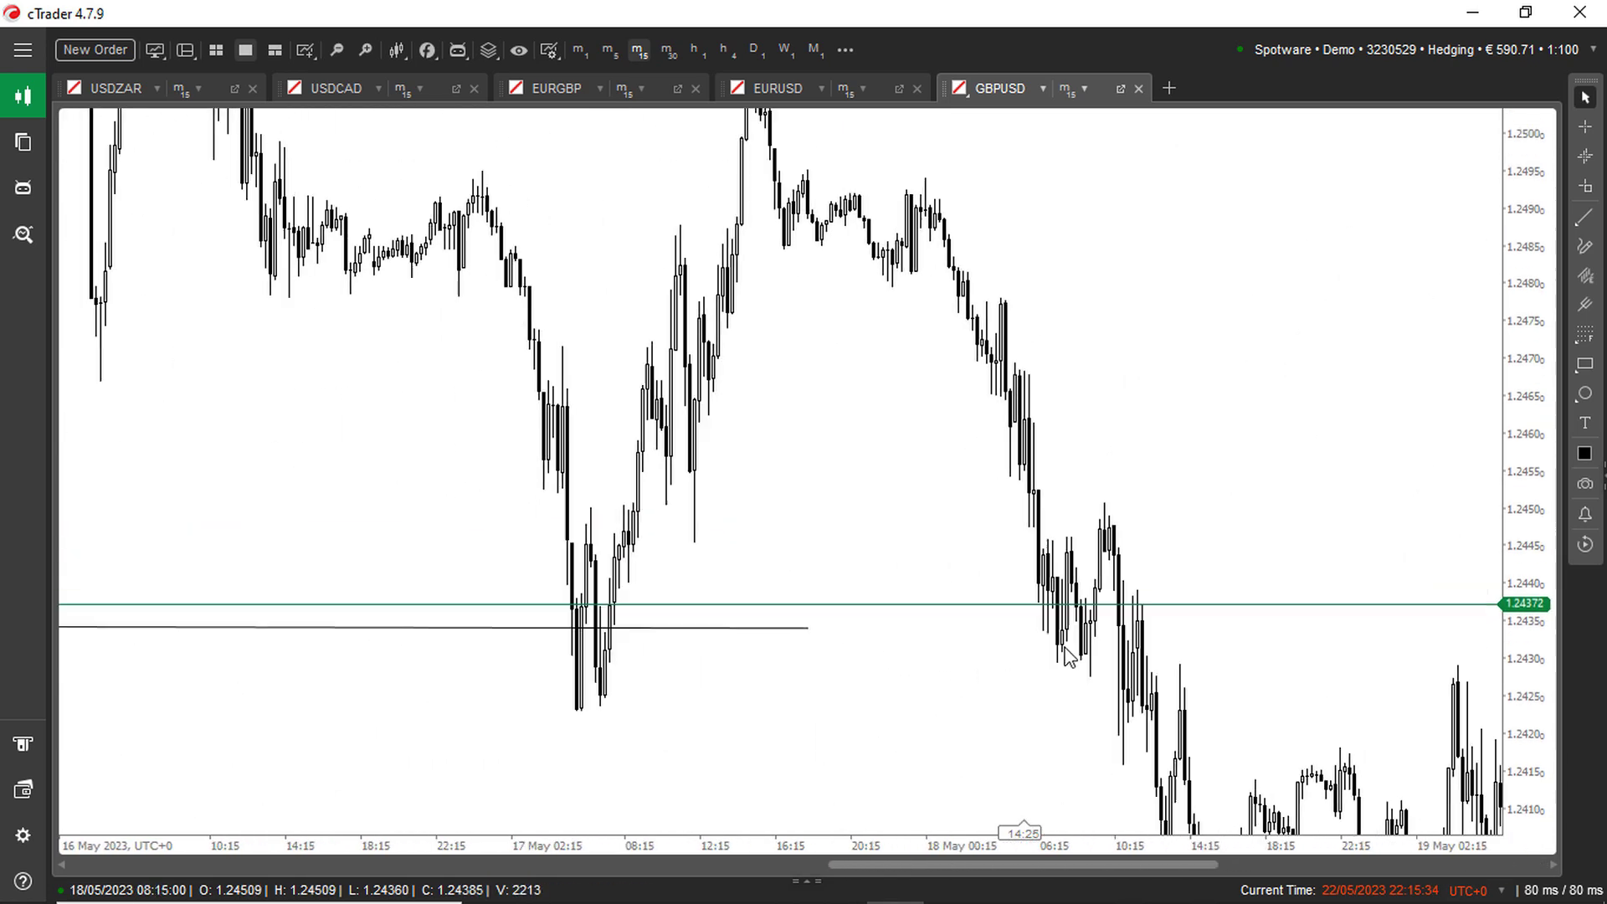
scroll(935, 519, up, 3)
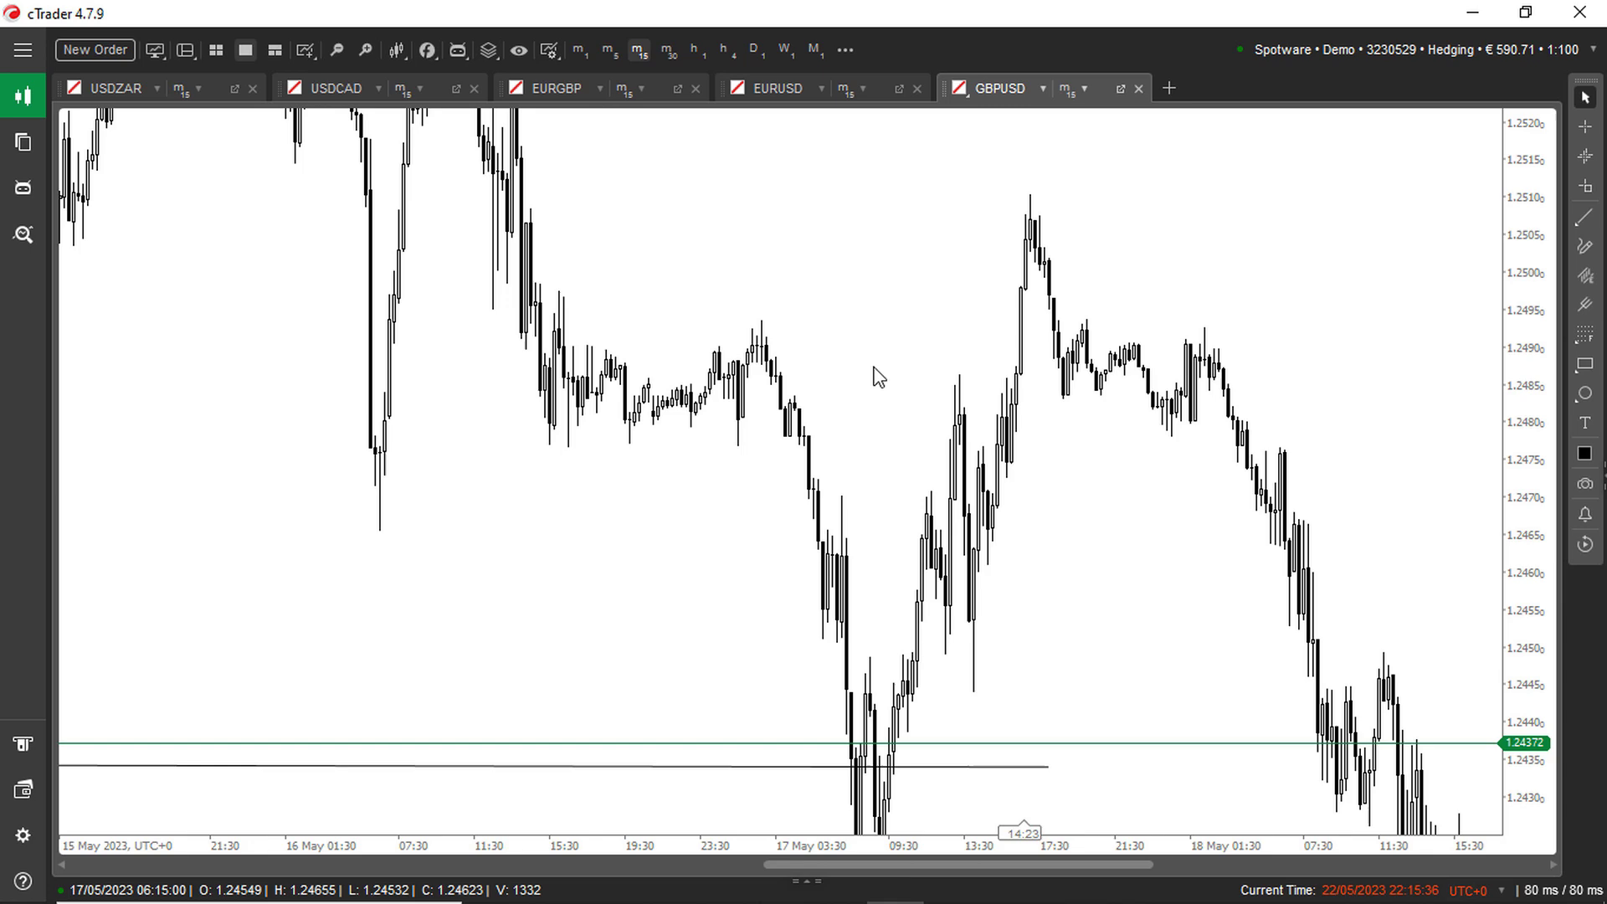
scroll(872, 369, up, 6)
scroll(1277, 384, up, 6)
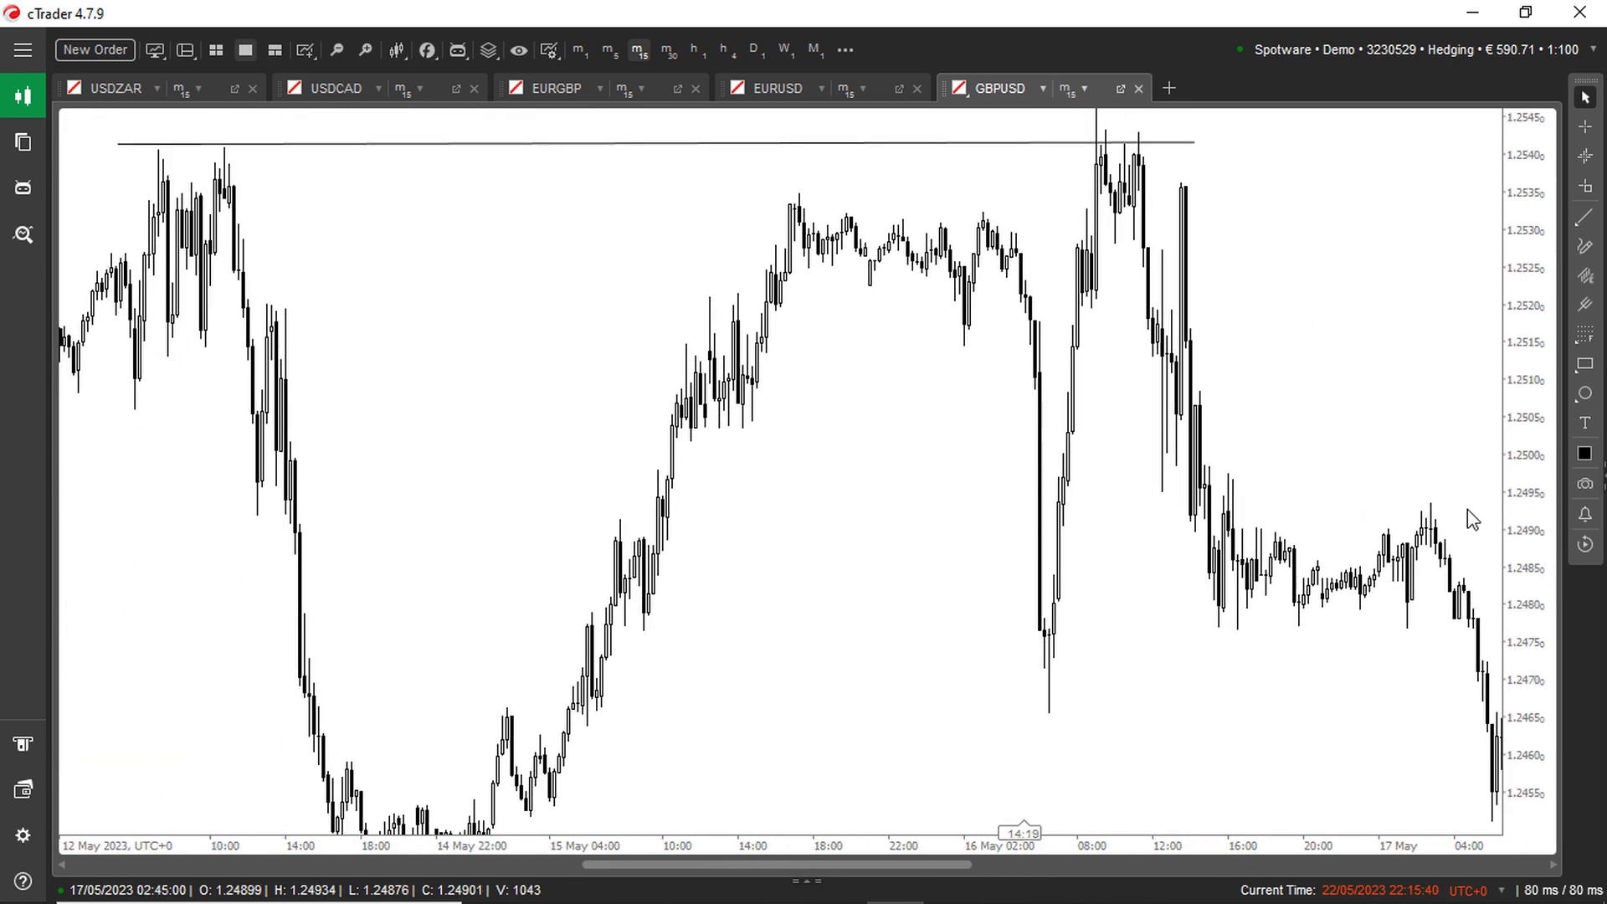
Step: Start a Market Replay from 15 May 2023 17:15 at 500x speed
click(1586, 545)
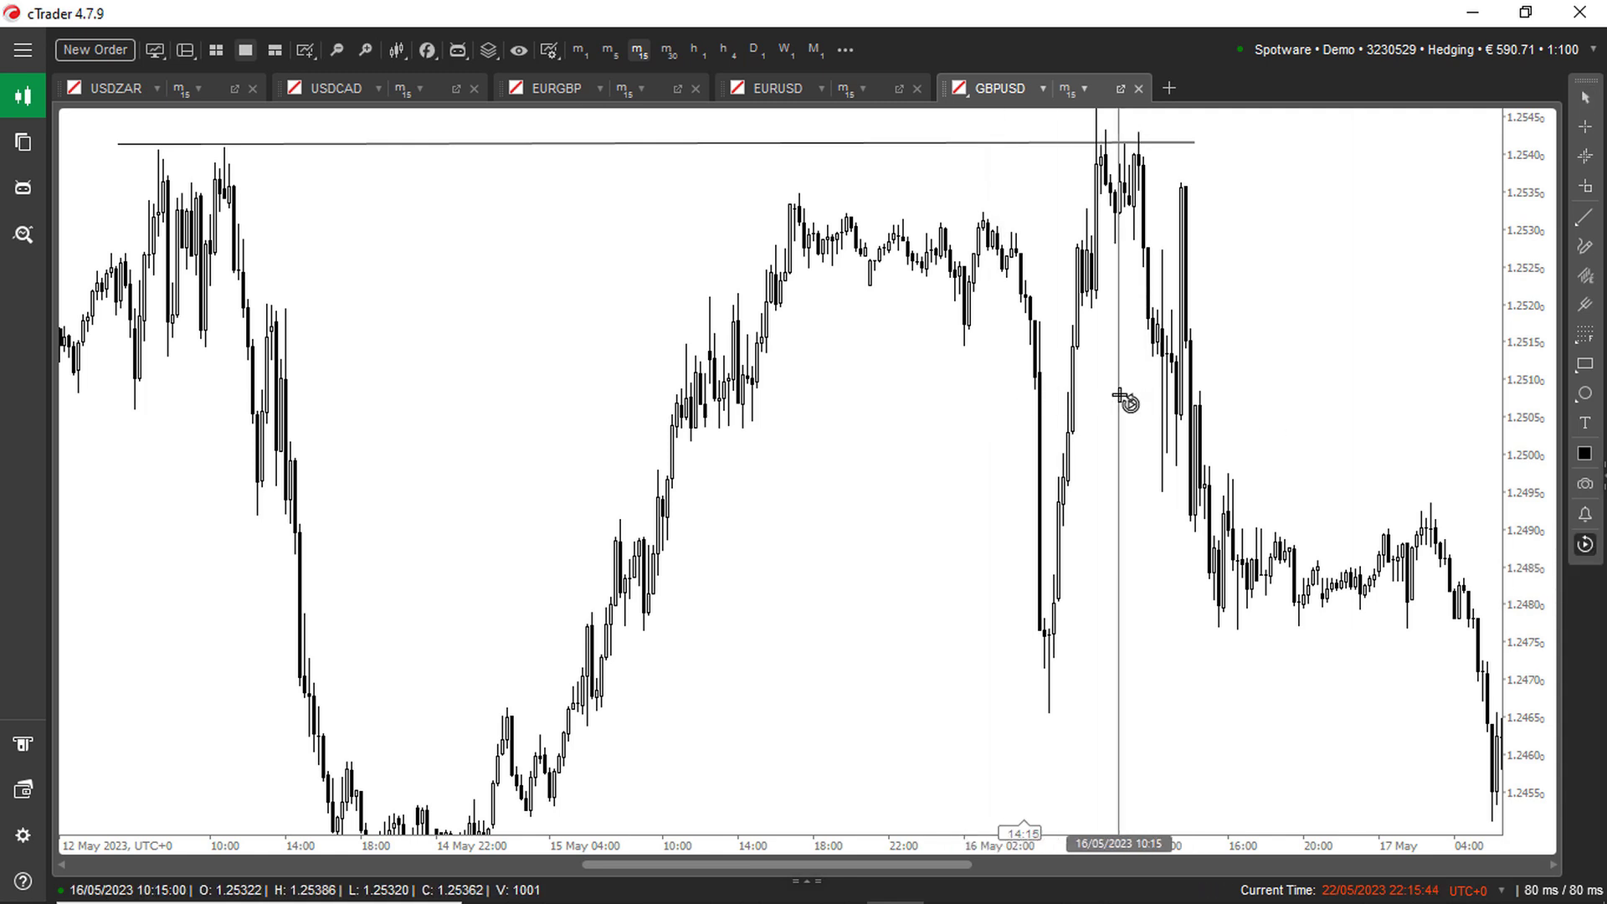
click(810, 245)
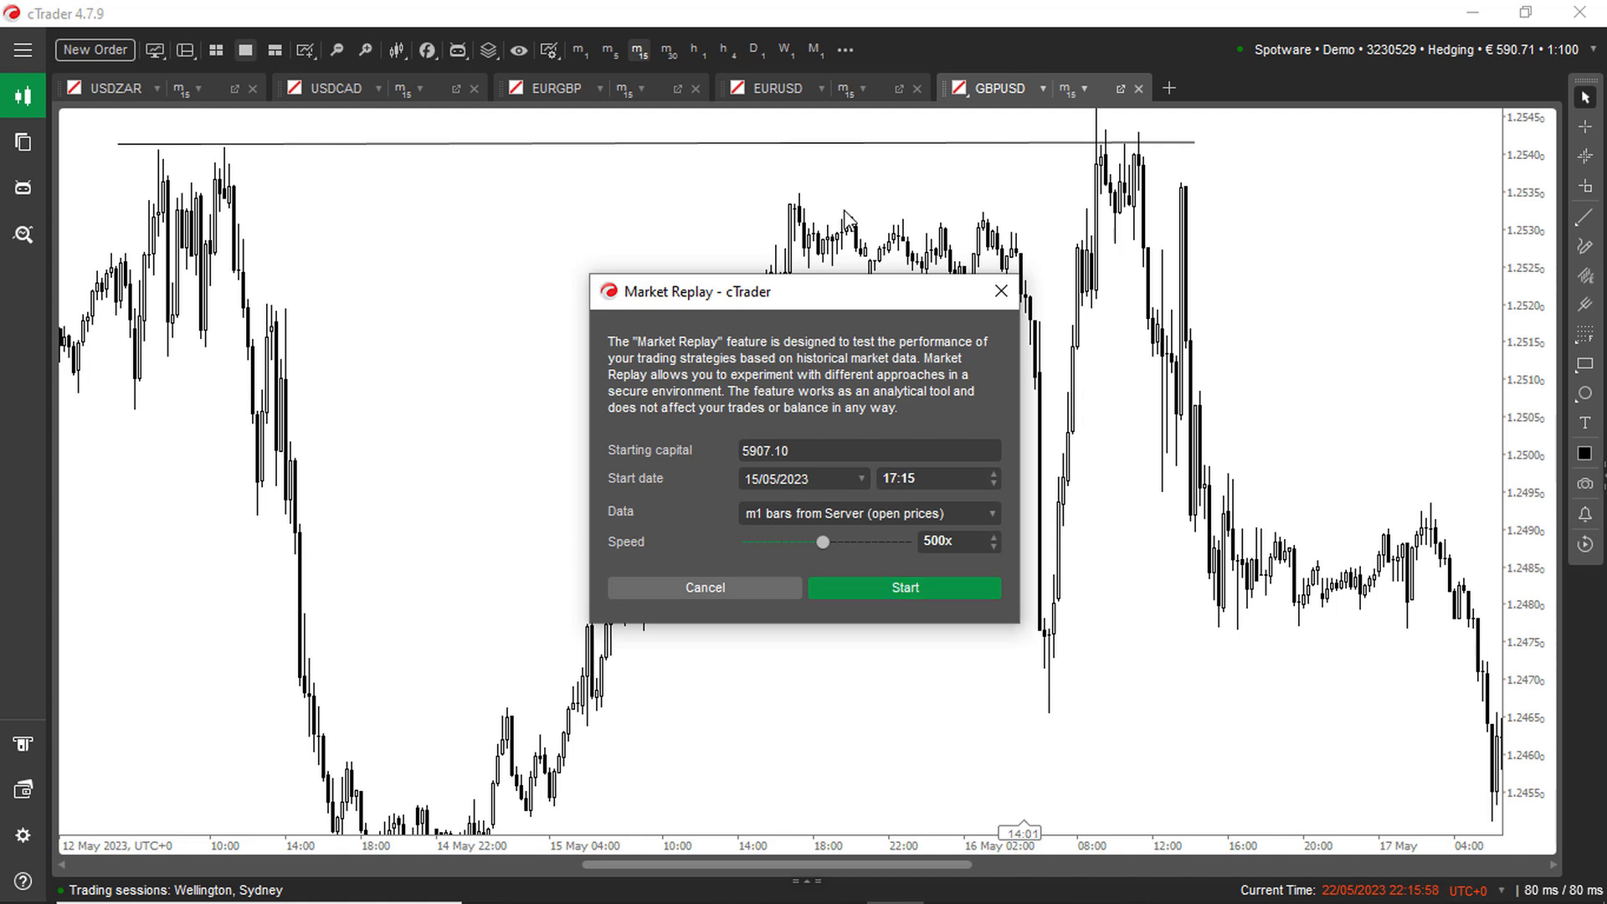
click(893, 588)
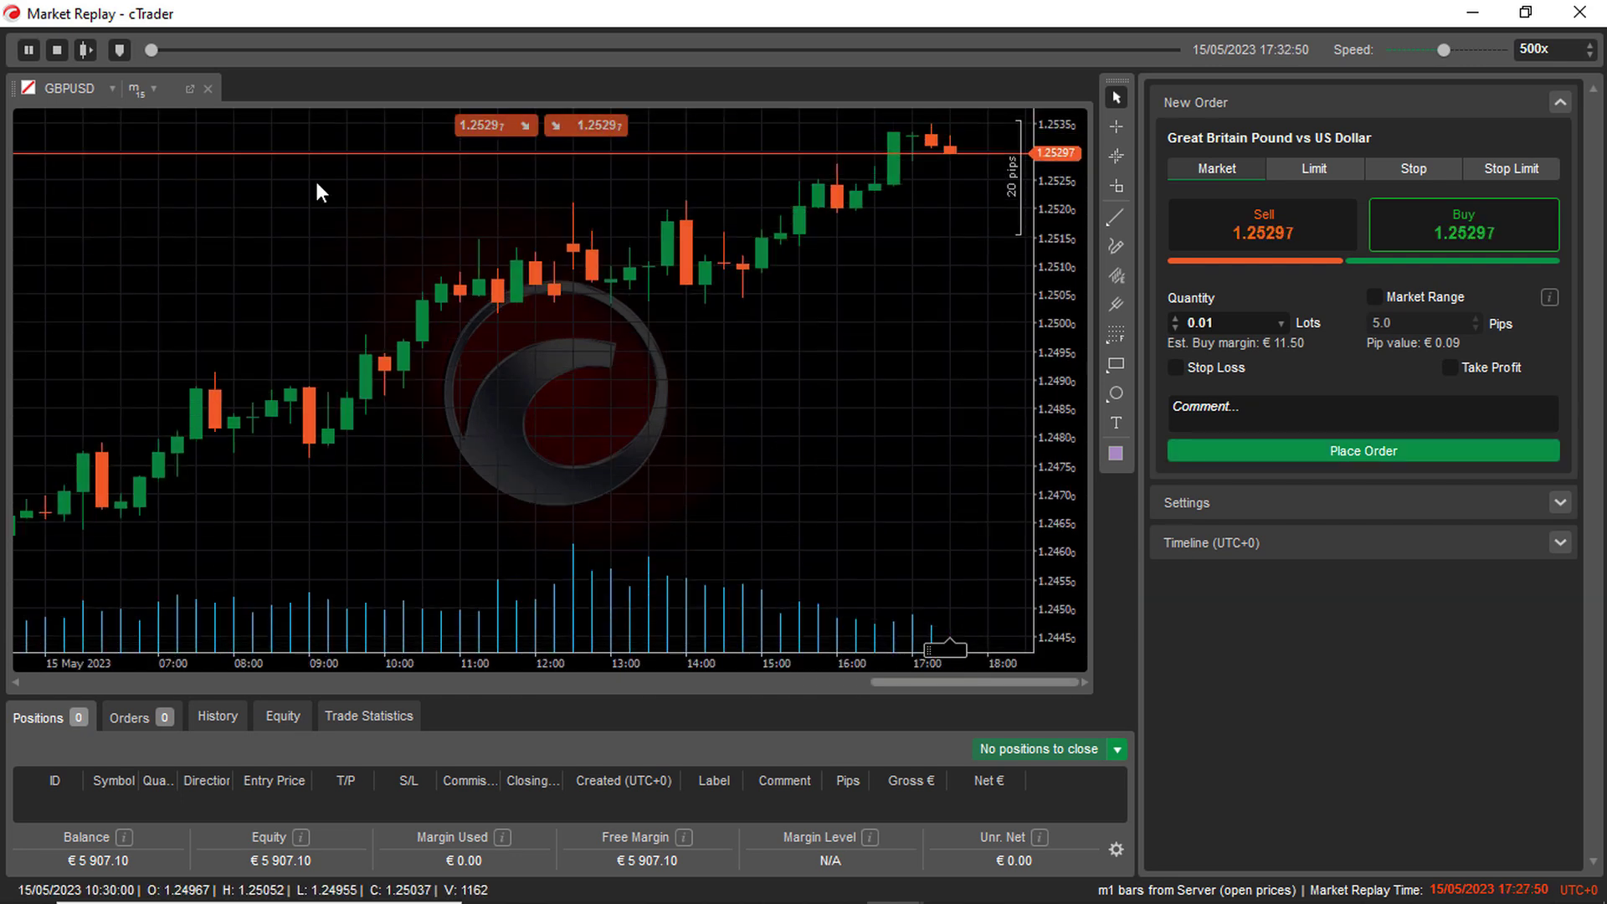
click(27, 49)
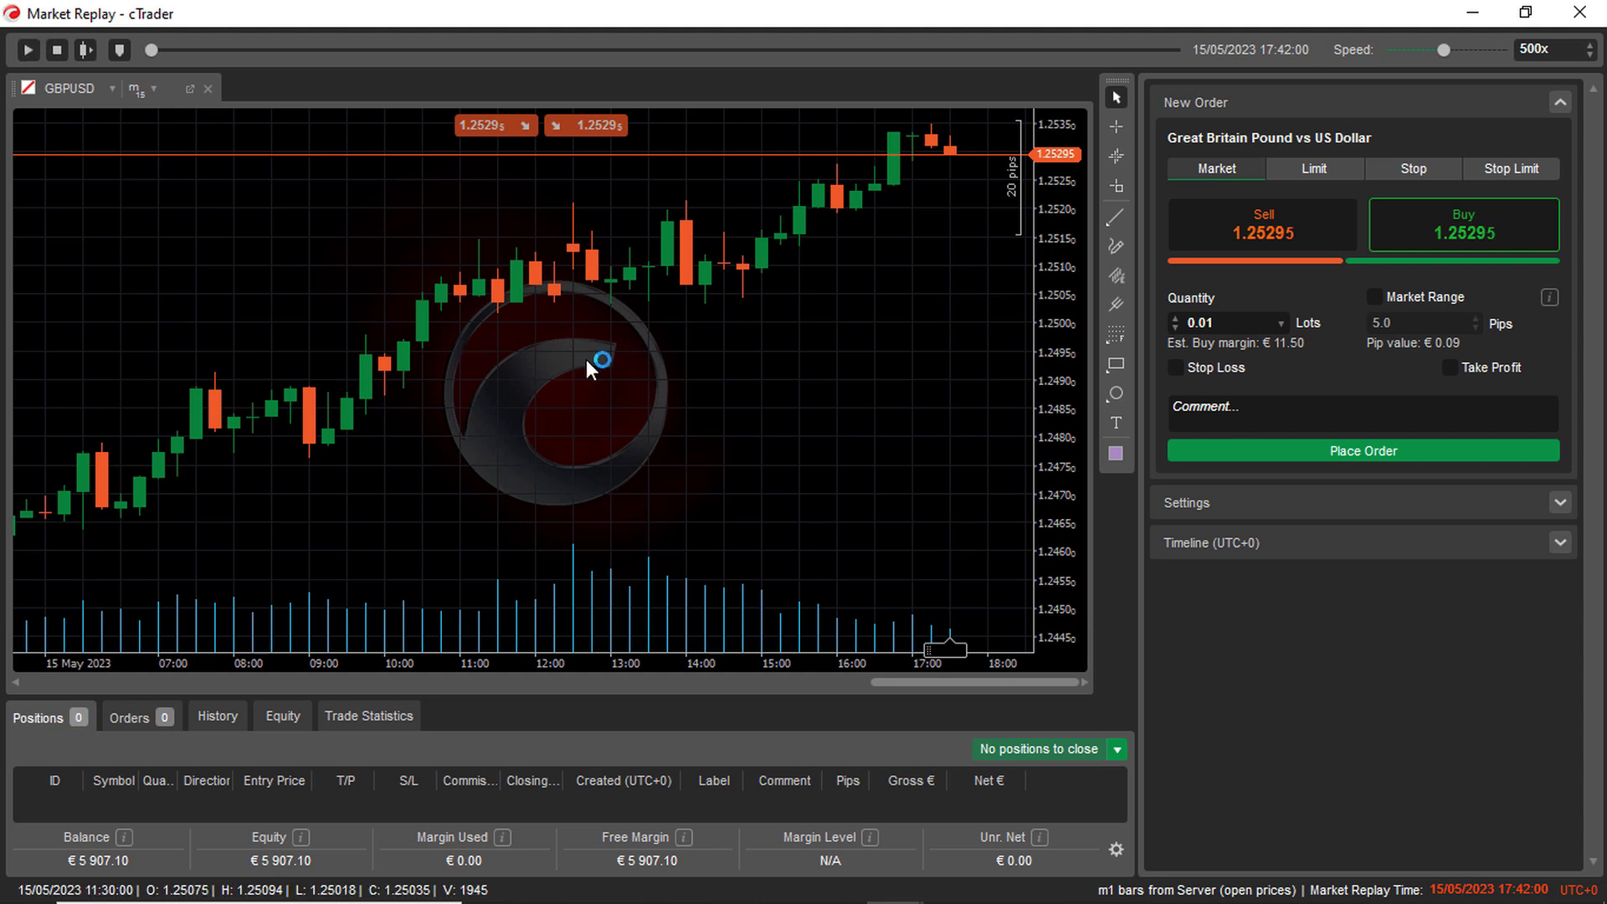
right_click(537, 344)
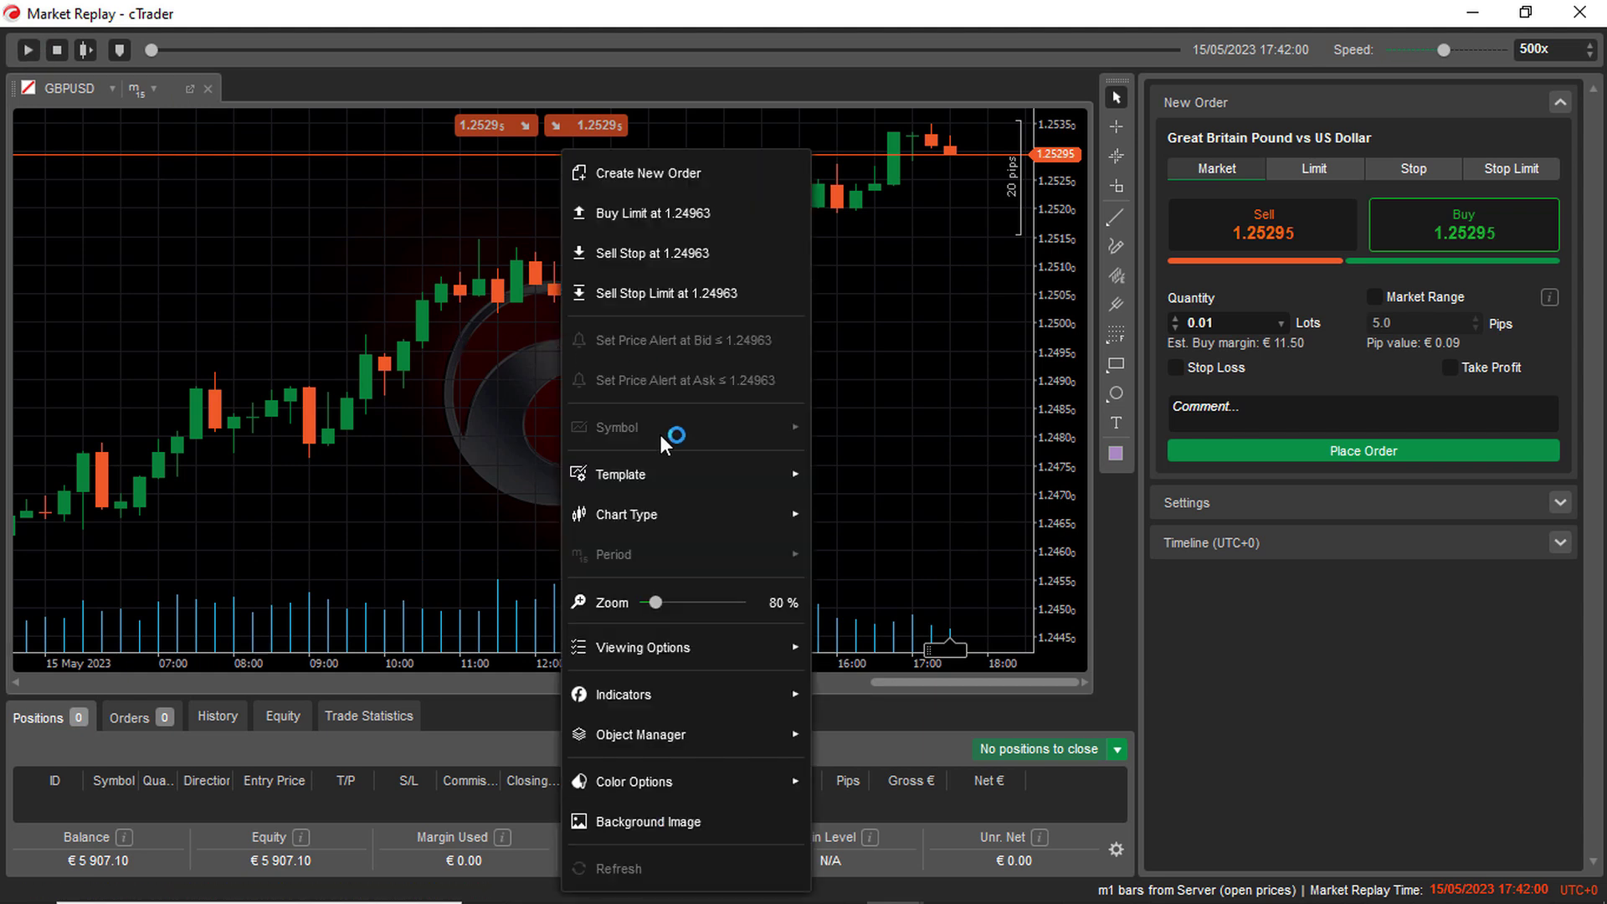
mouse_move(678, 487)
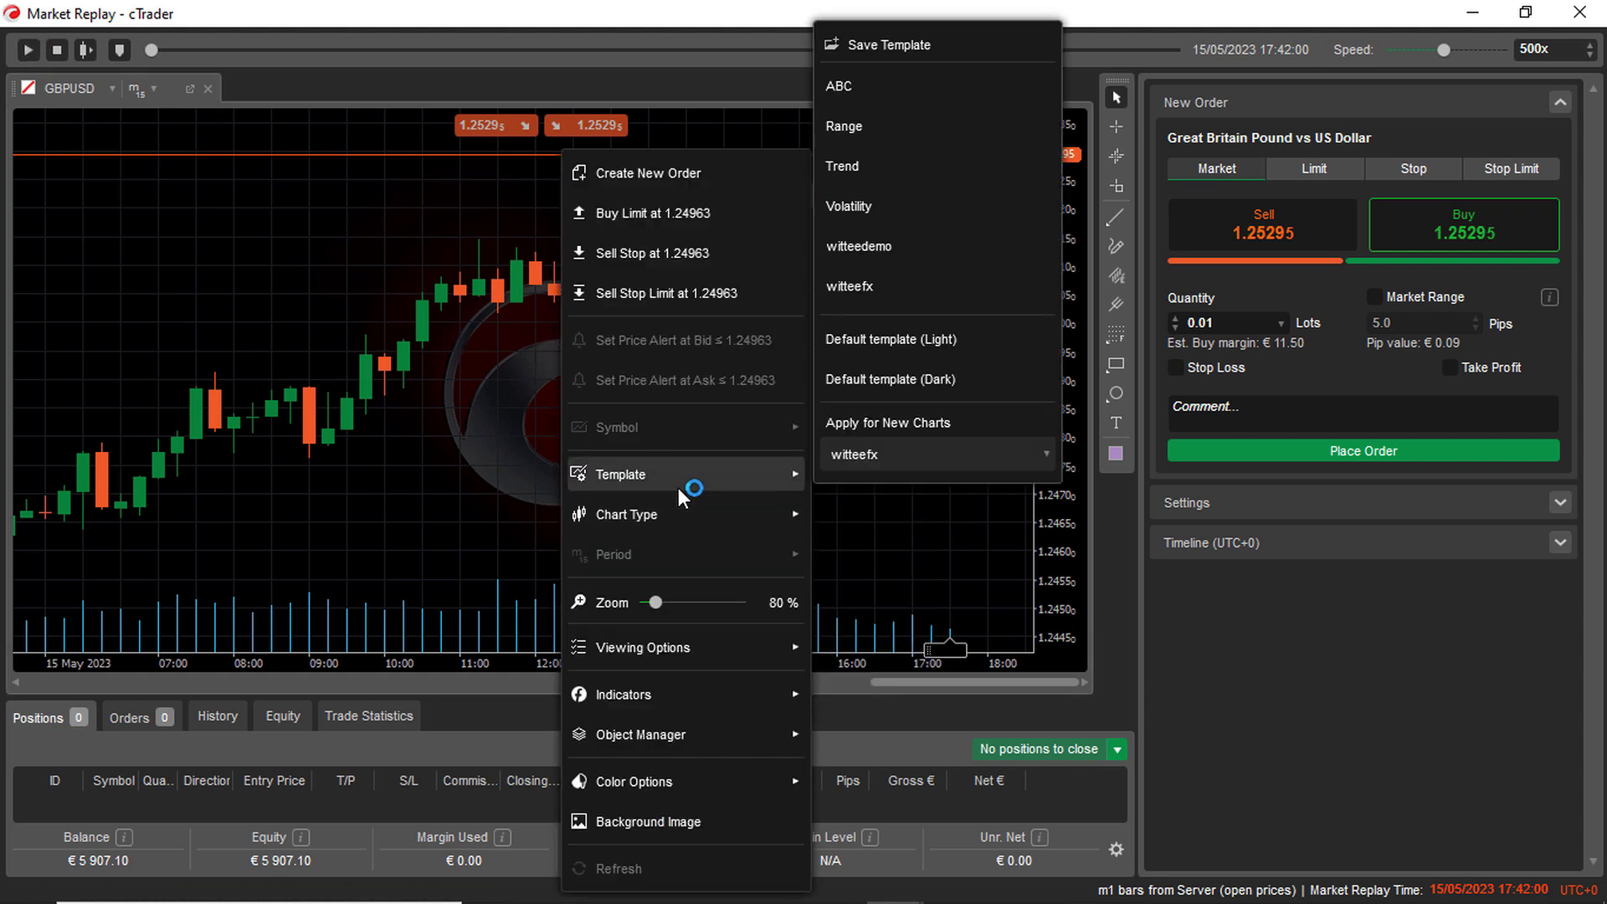
click(886, 457)
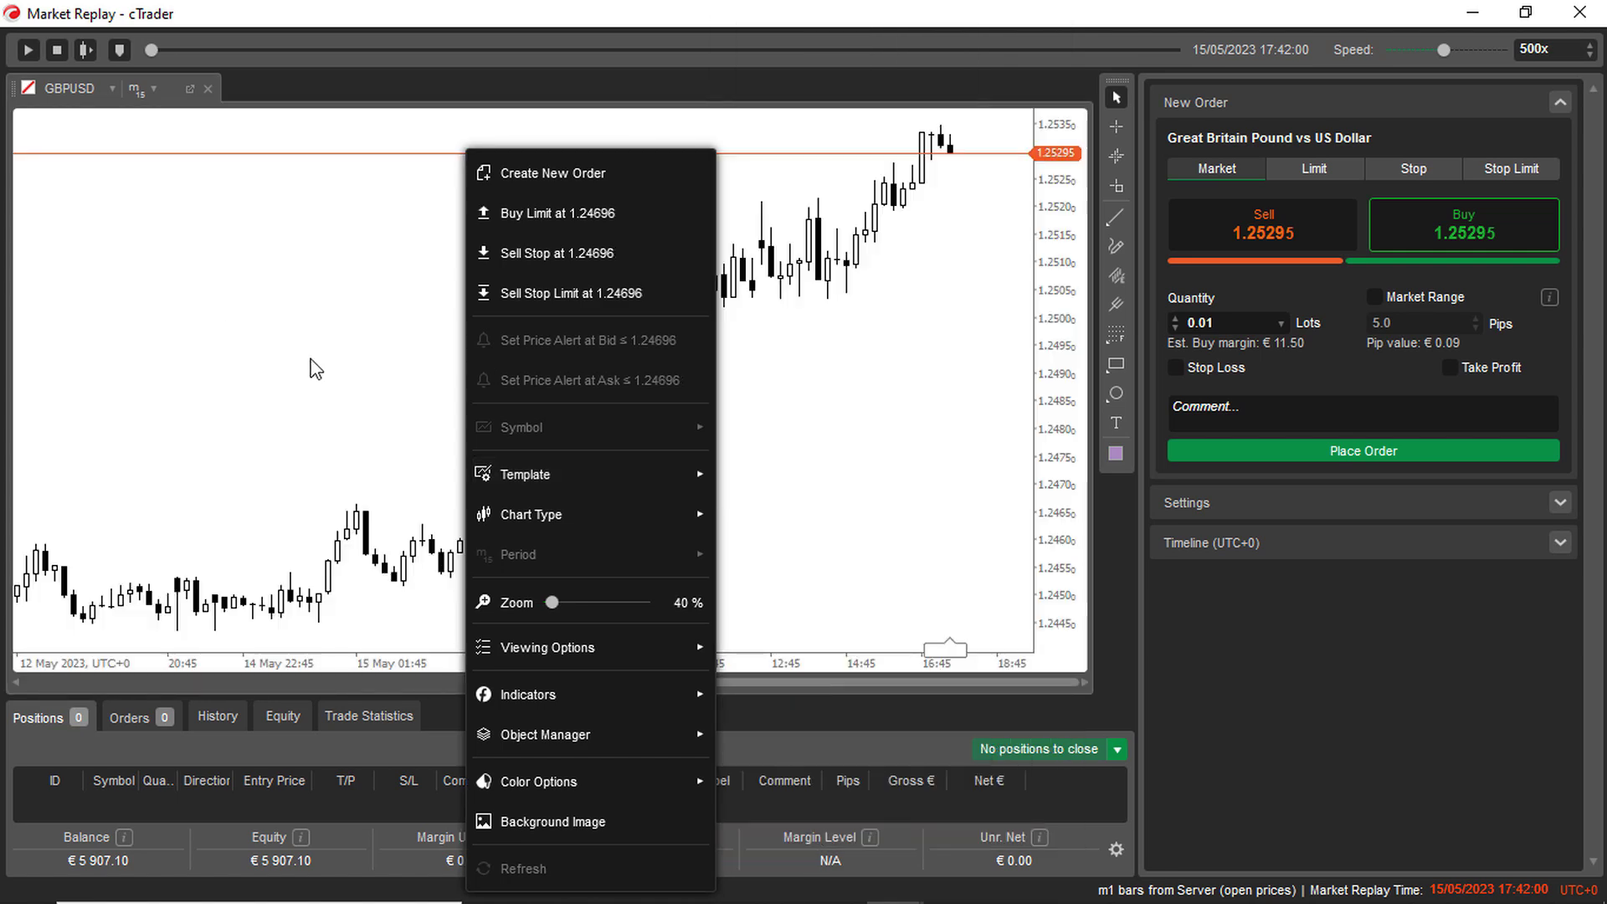
click(315, 368)
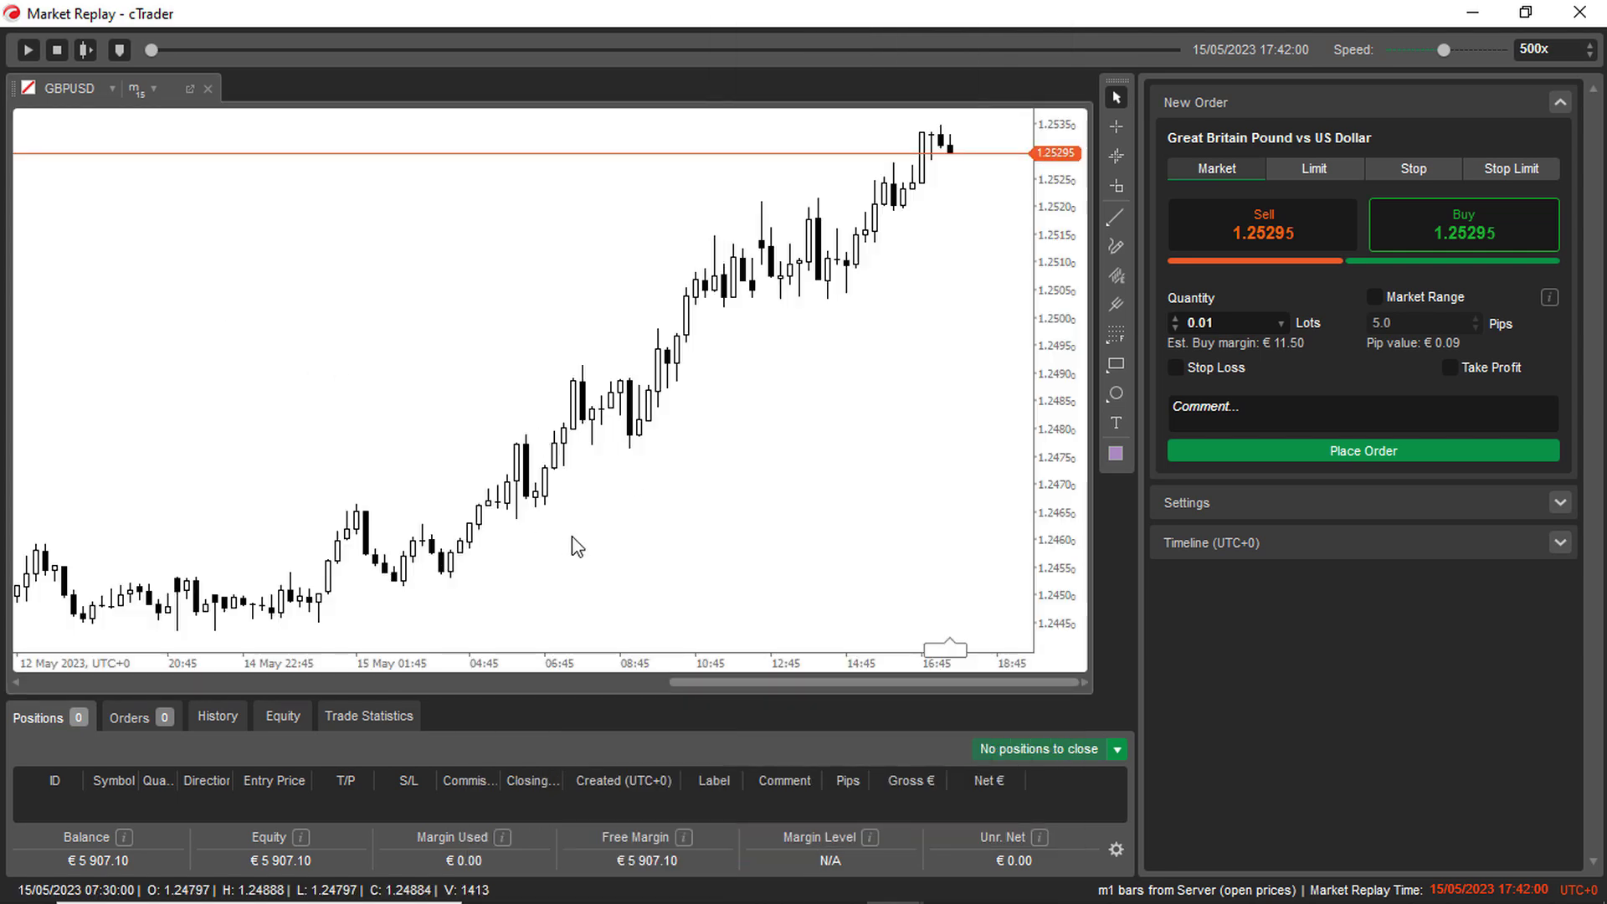
scroll(574, 545, down, 2)
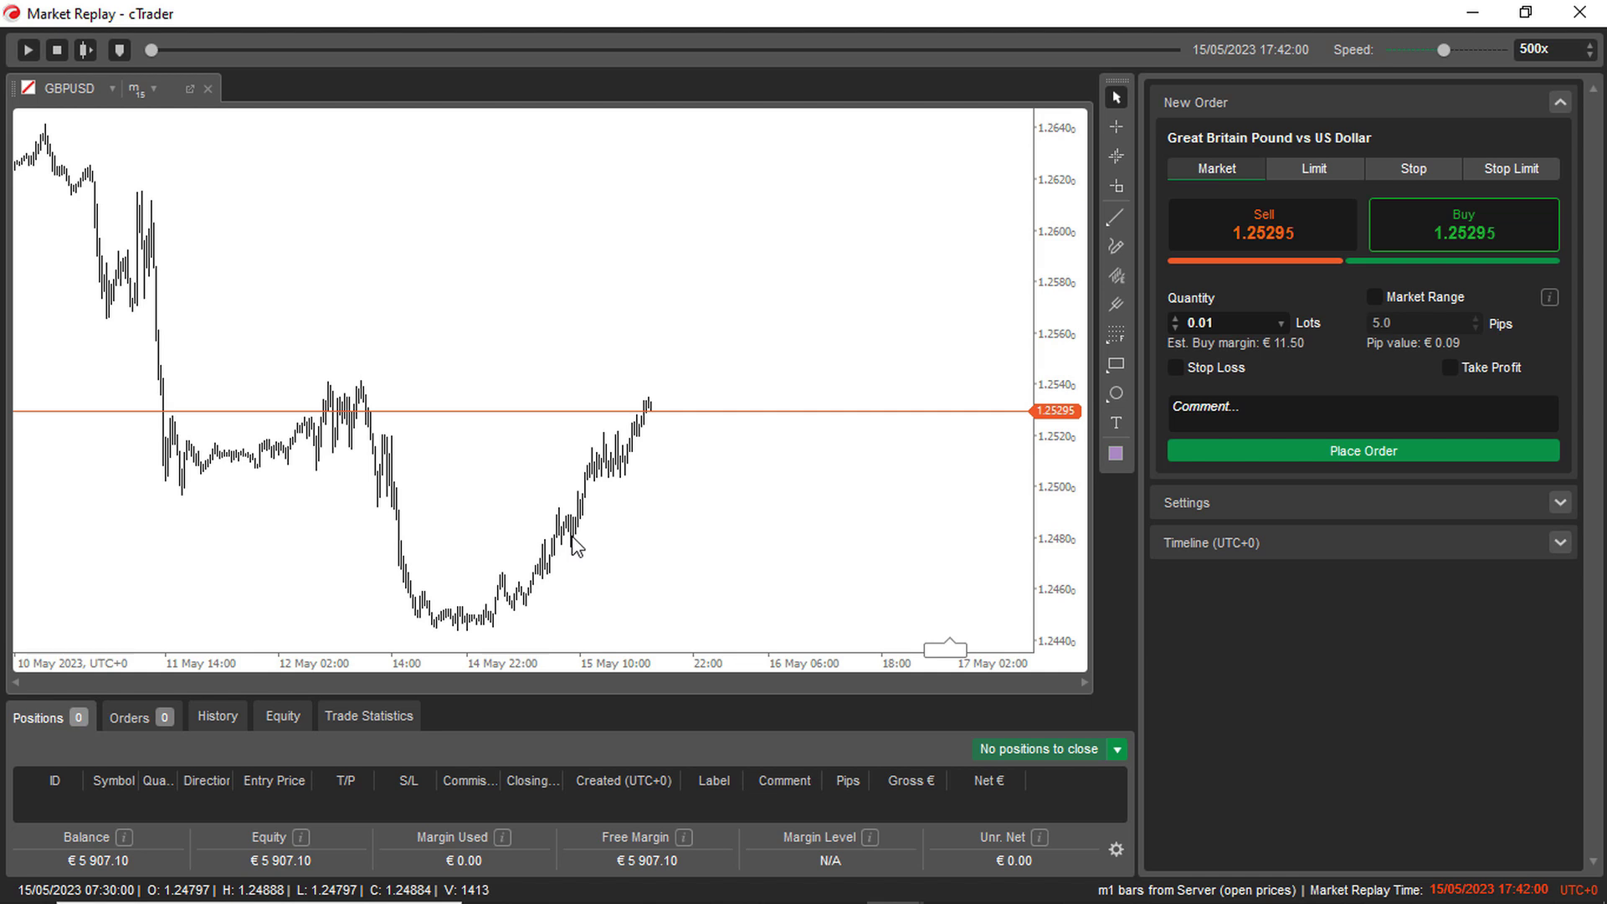
scroll(574, 546, up, 2)
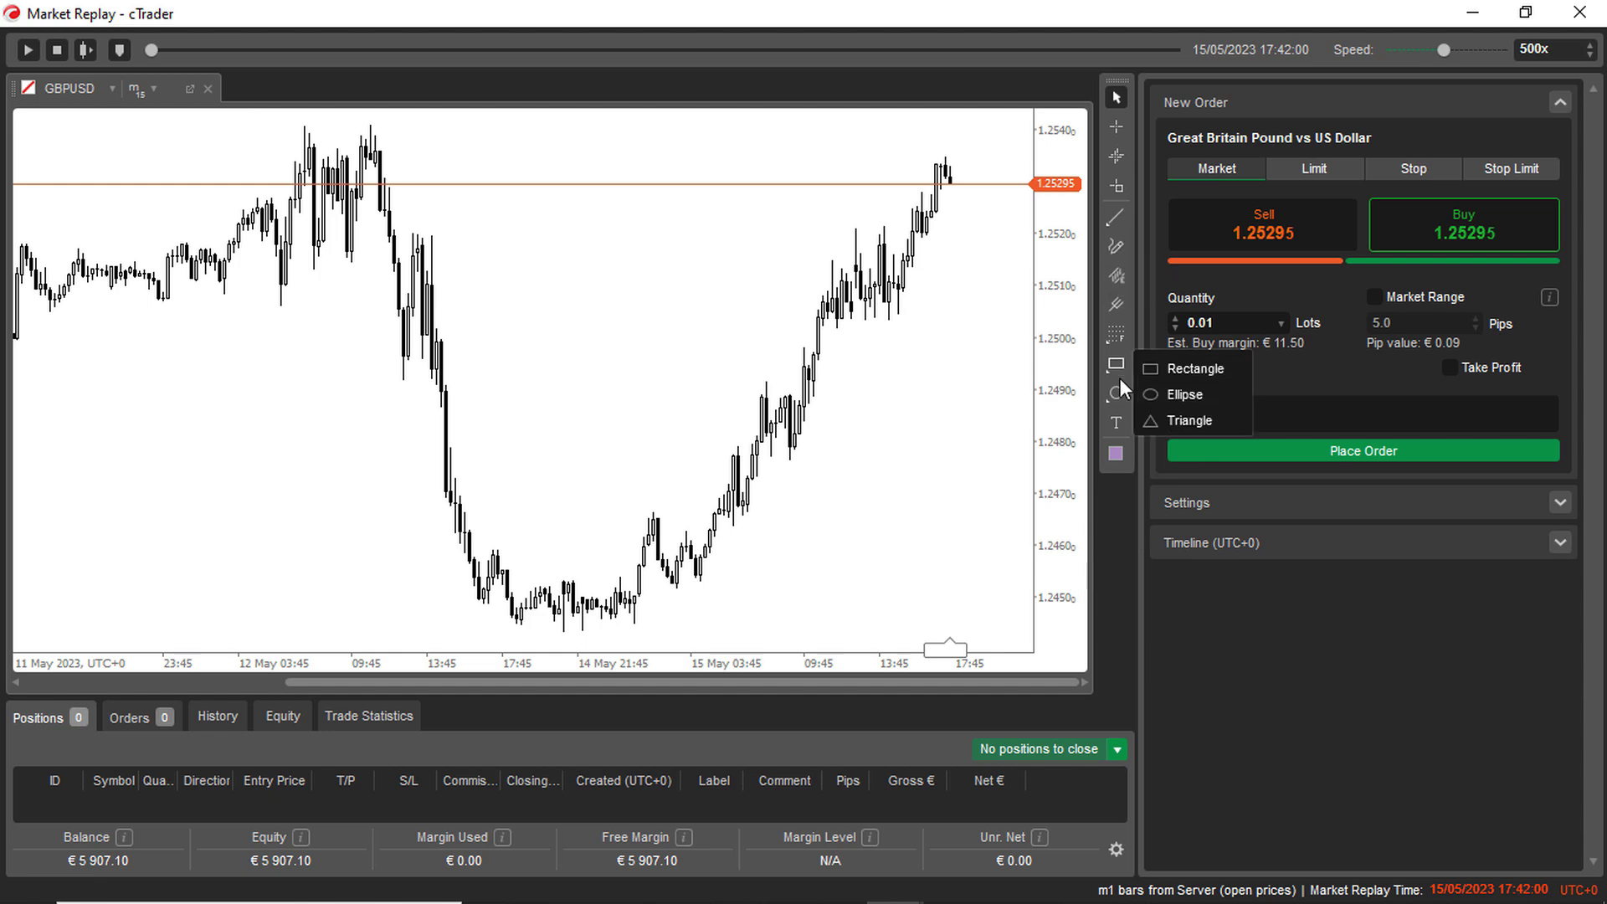
mouse_move(545, 406)
mouse_down()
mouse_move(743, 420)
mouse_move(505, 452)
mouse_move(542, 385)
mouse_move(570, 421)
mouse_move(555, 436)
mouse_up()
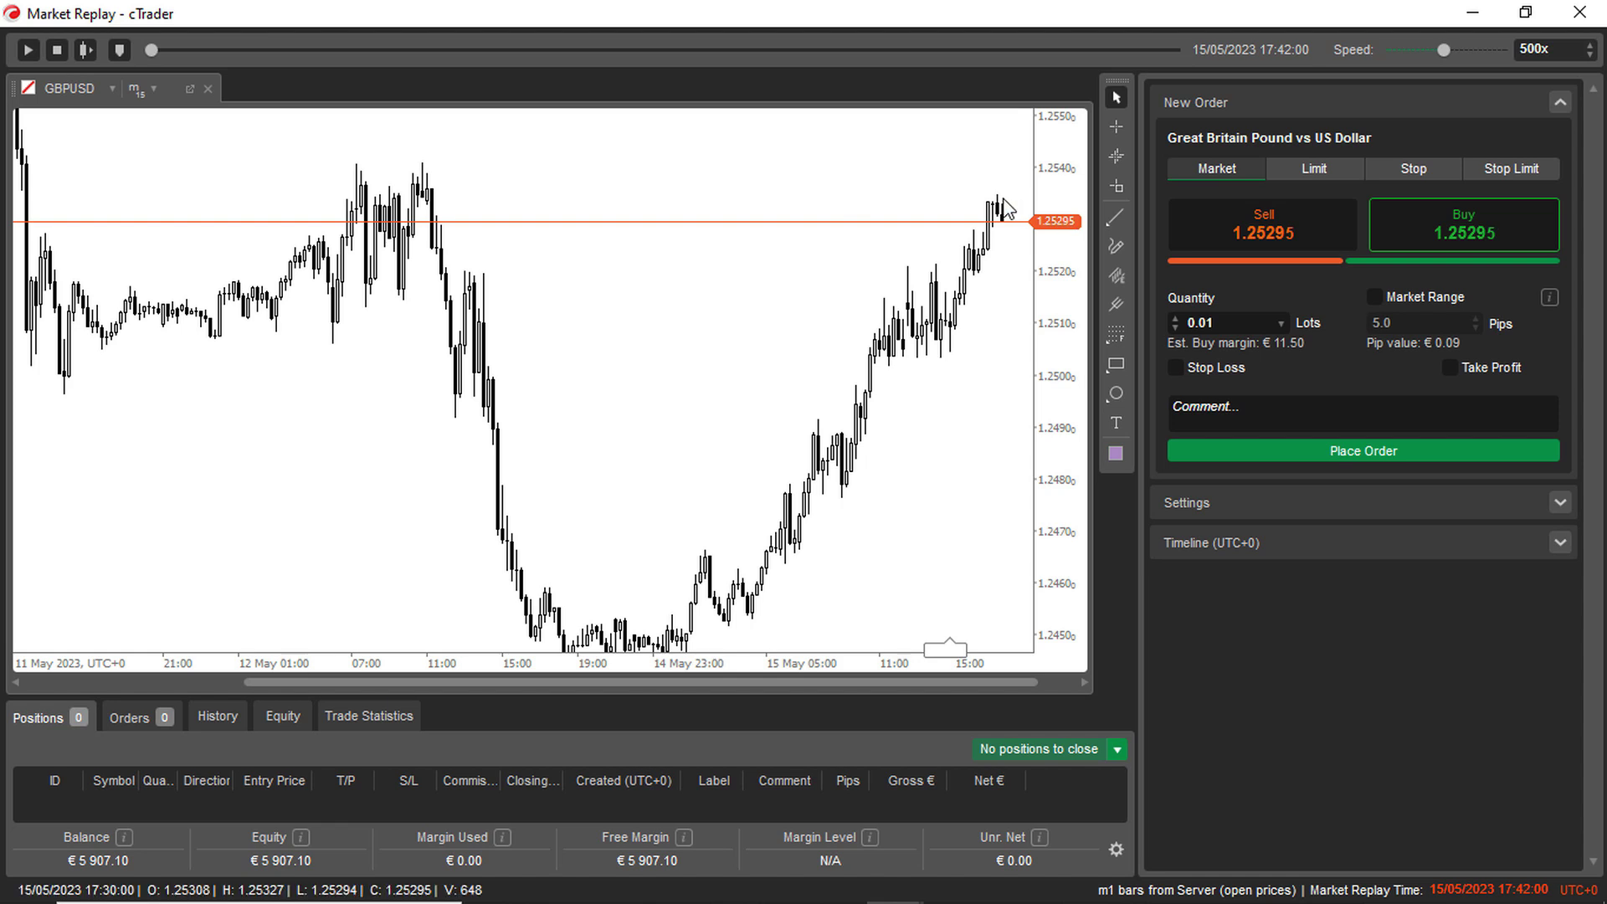
Step: Run the replay forward into early 16 May
click(29, 48)
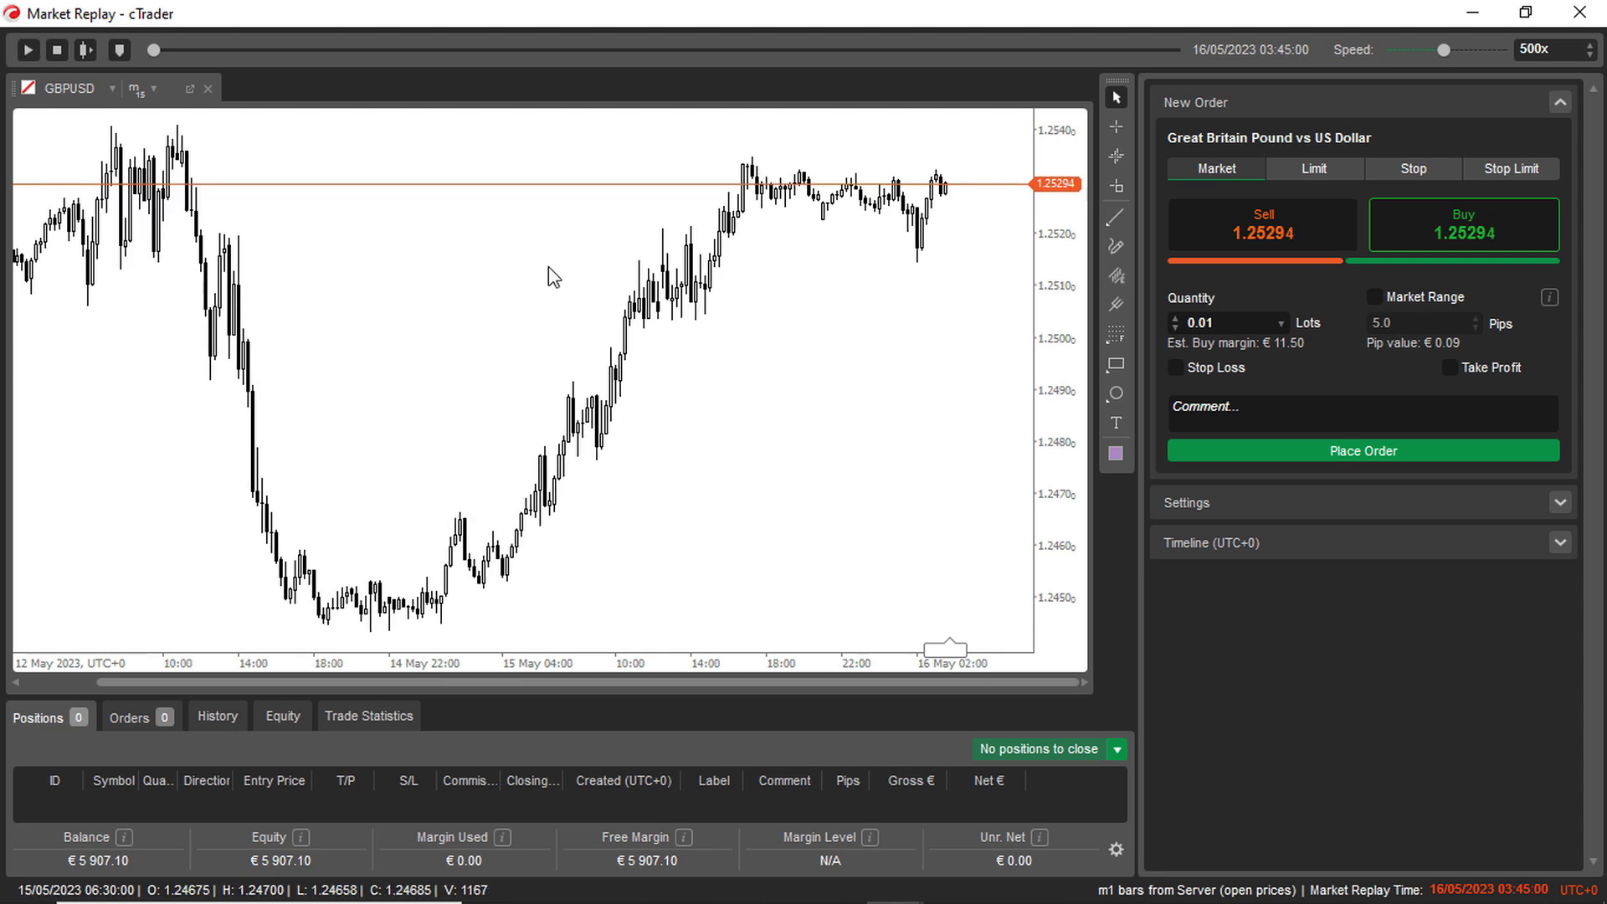
scroll(818, 416, down, 5)
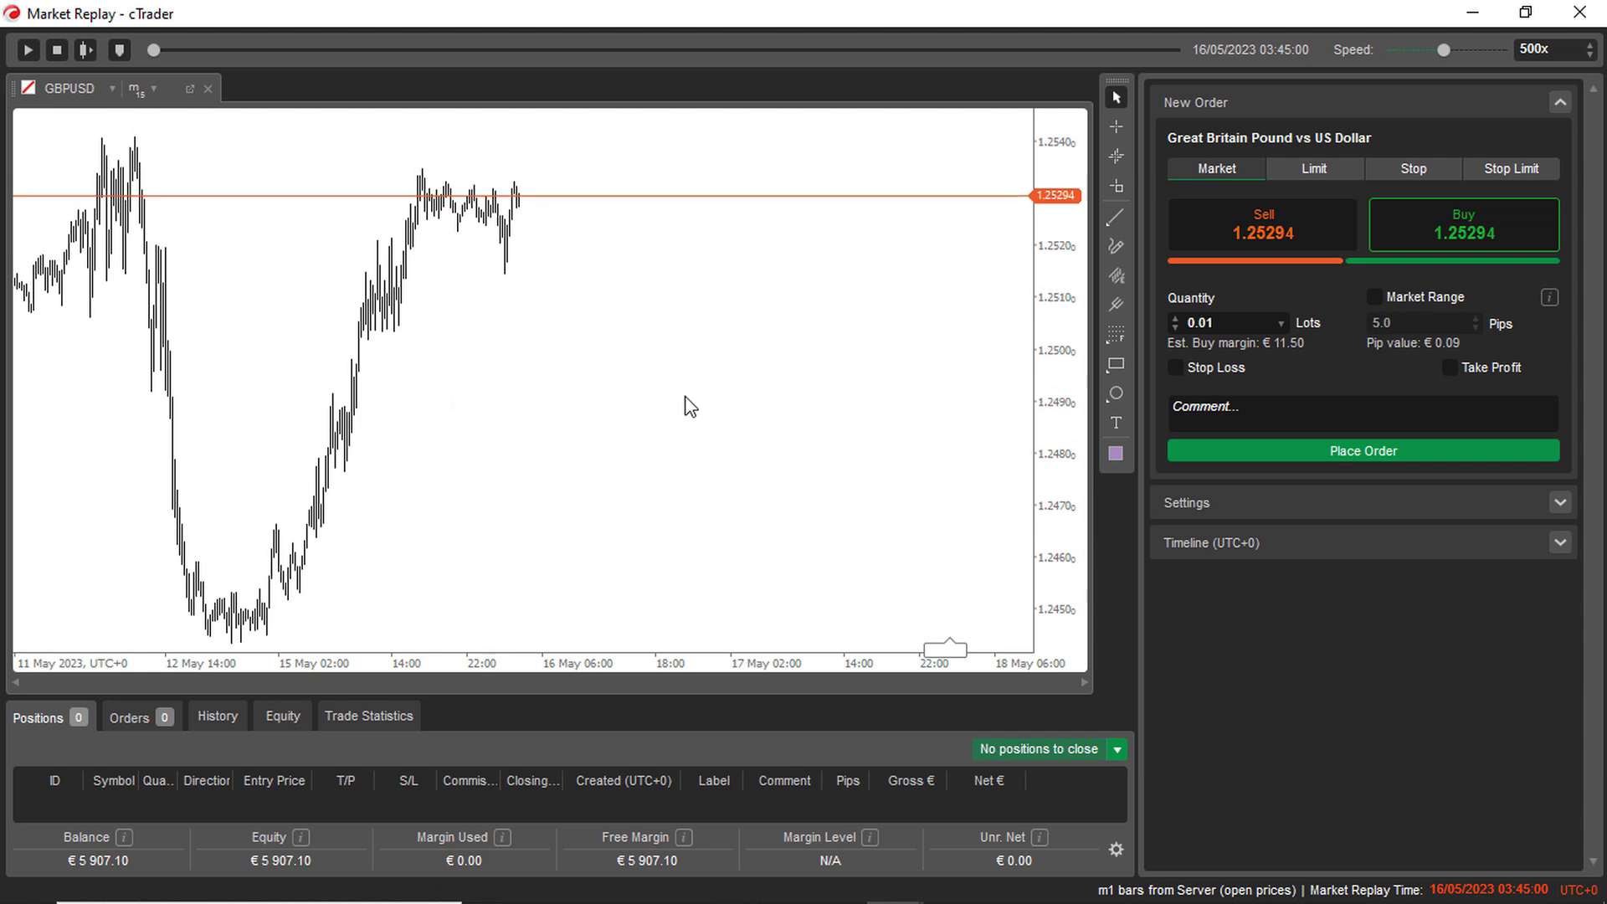
scroll(783, 396, up, 4)
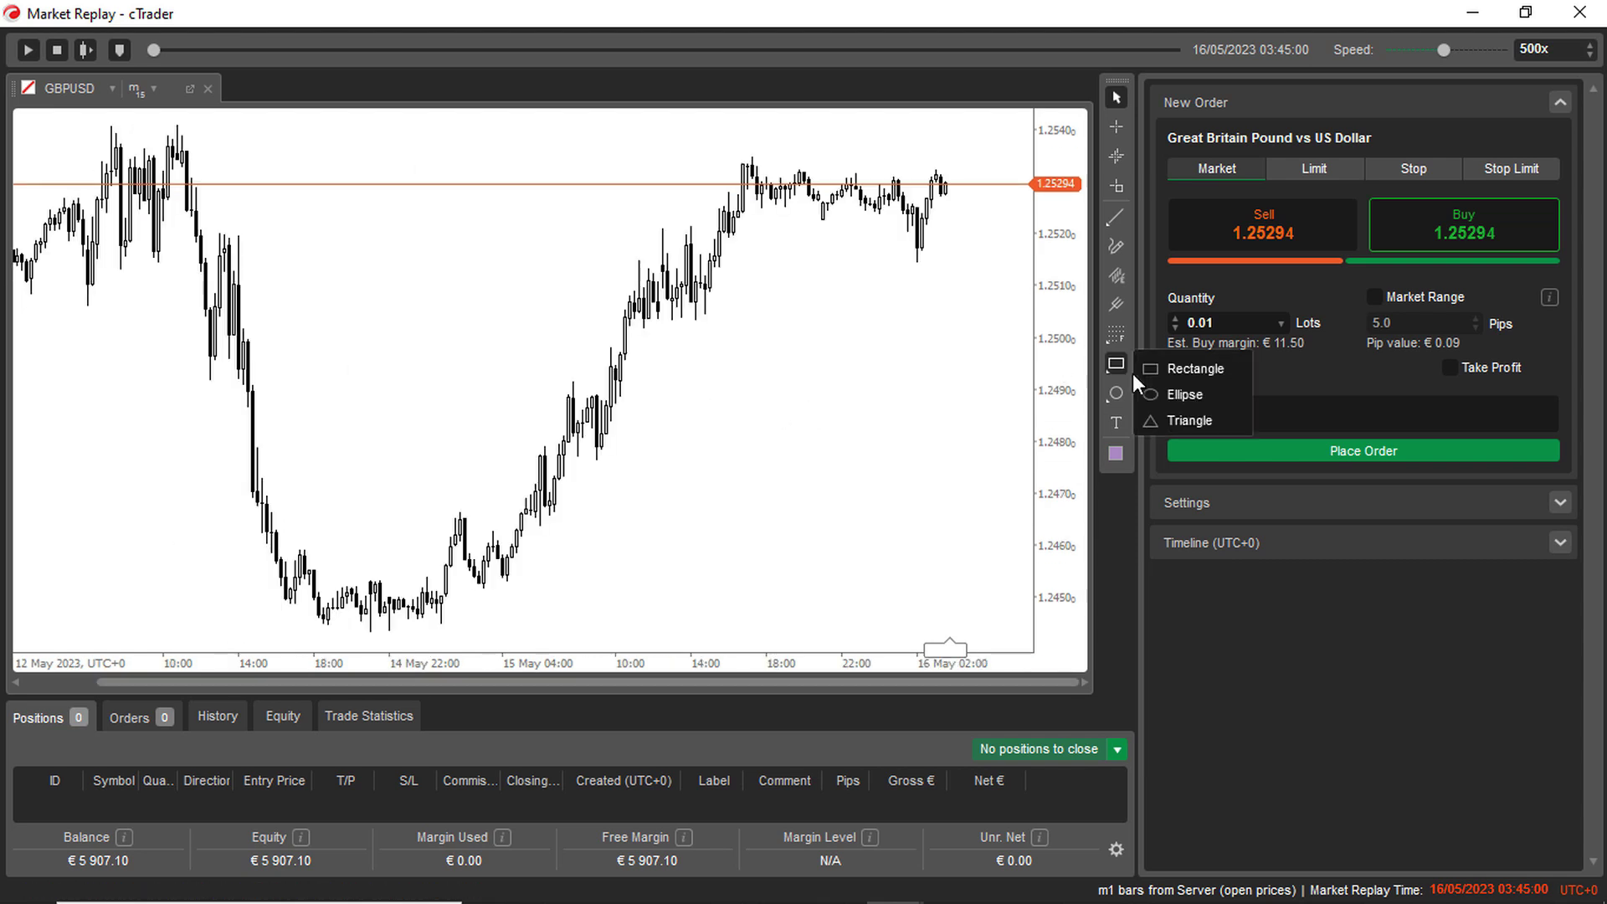
Step: Draw a horizontal trend line across the 12 May highs near 1.2541, then resume replay
mouse_move(1106, 225)
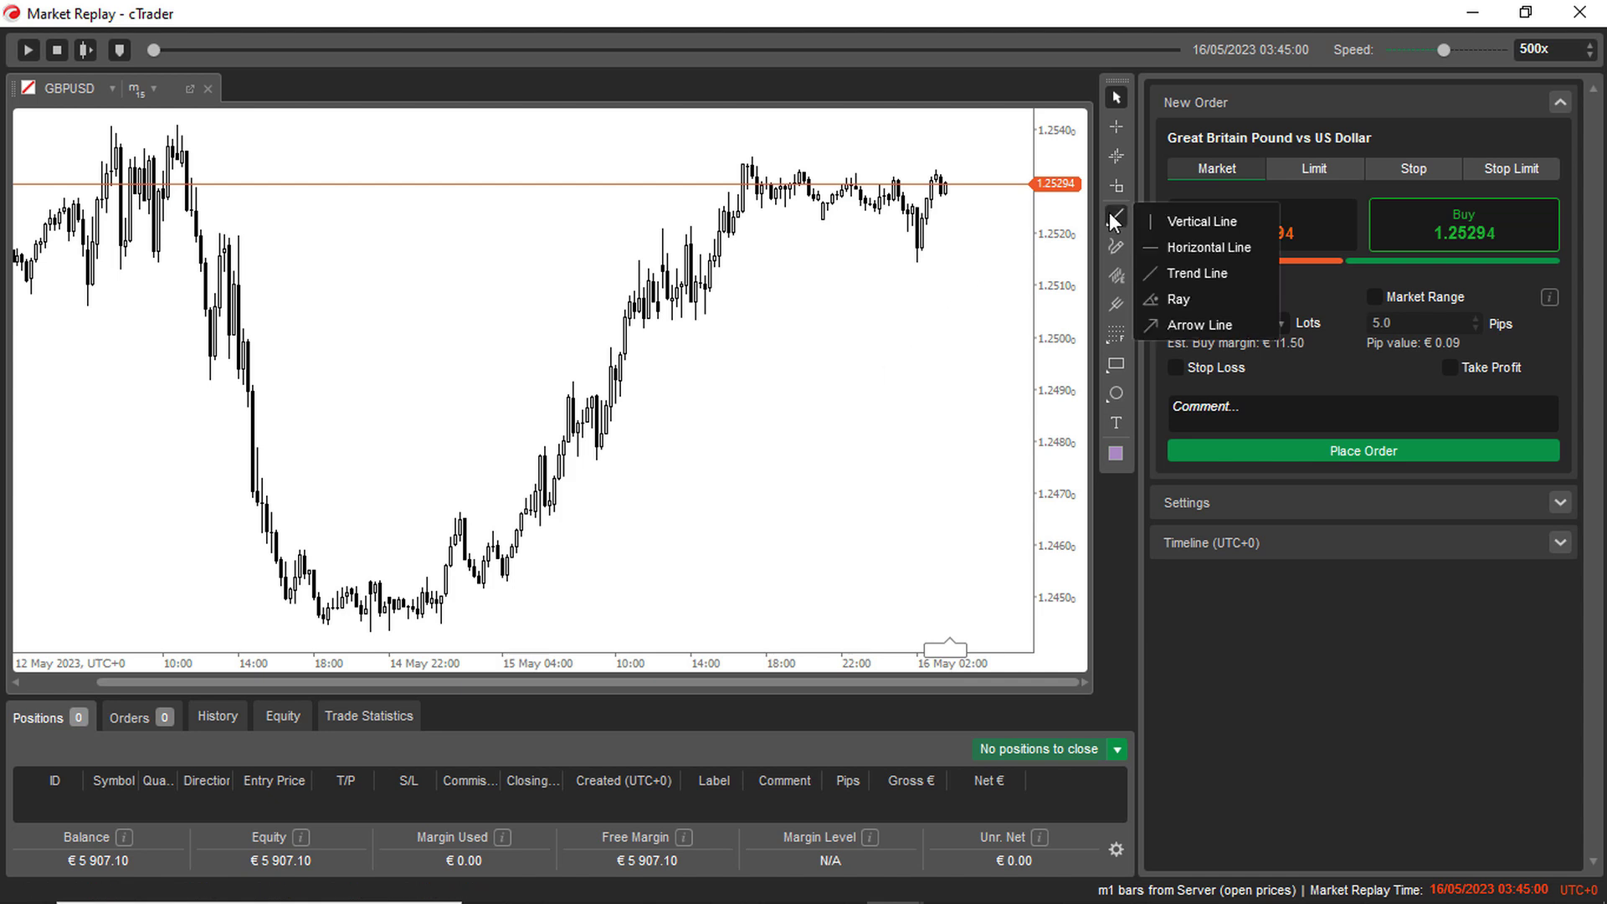
click(1155, 274)
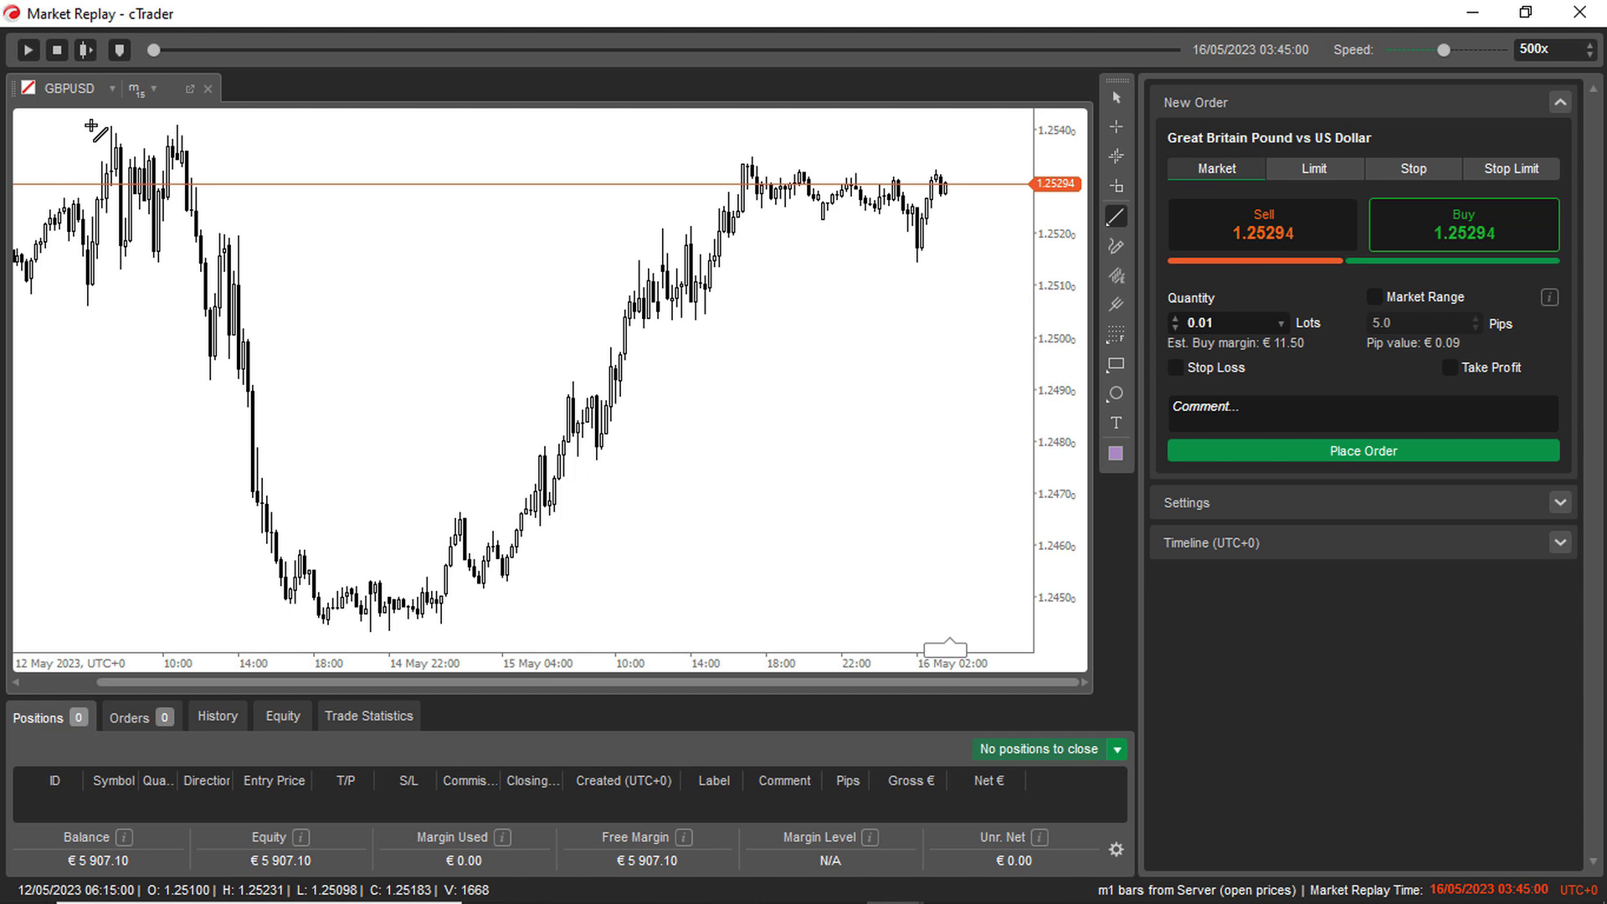
mouse_move(88, 125)
mouse_down()
mouse_move(1038, 132)
mouse_move(981, 133)
mouse_move(996, 127)
mouse_up()
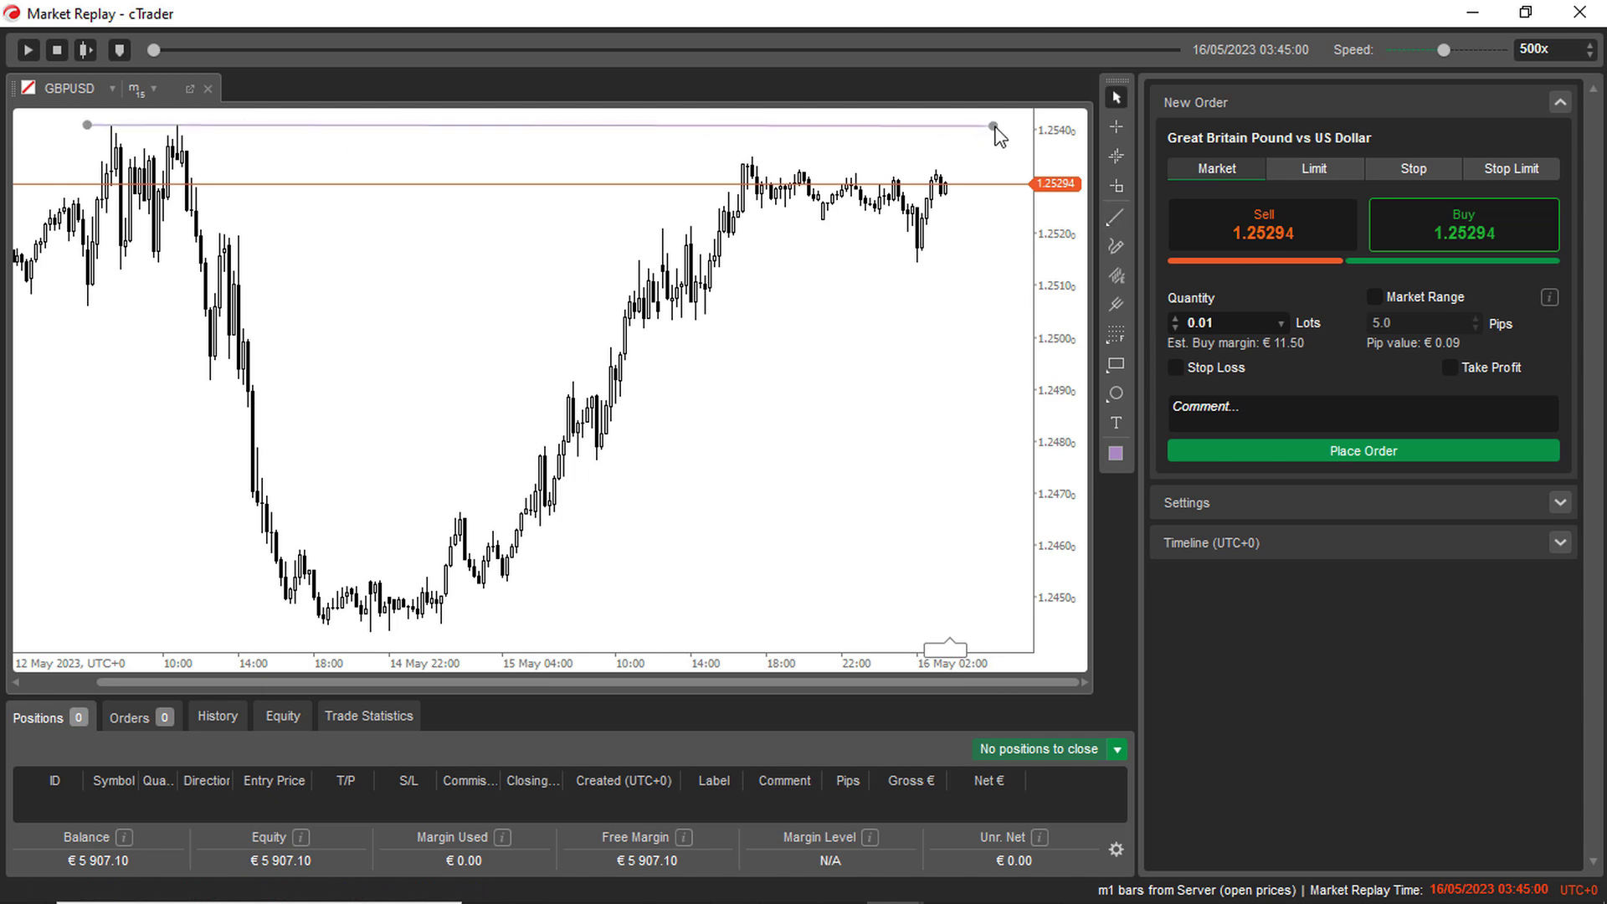
click(936, 132)
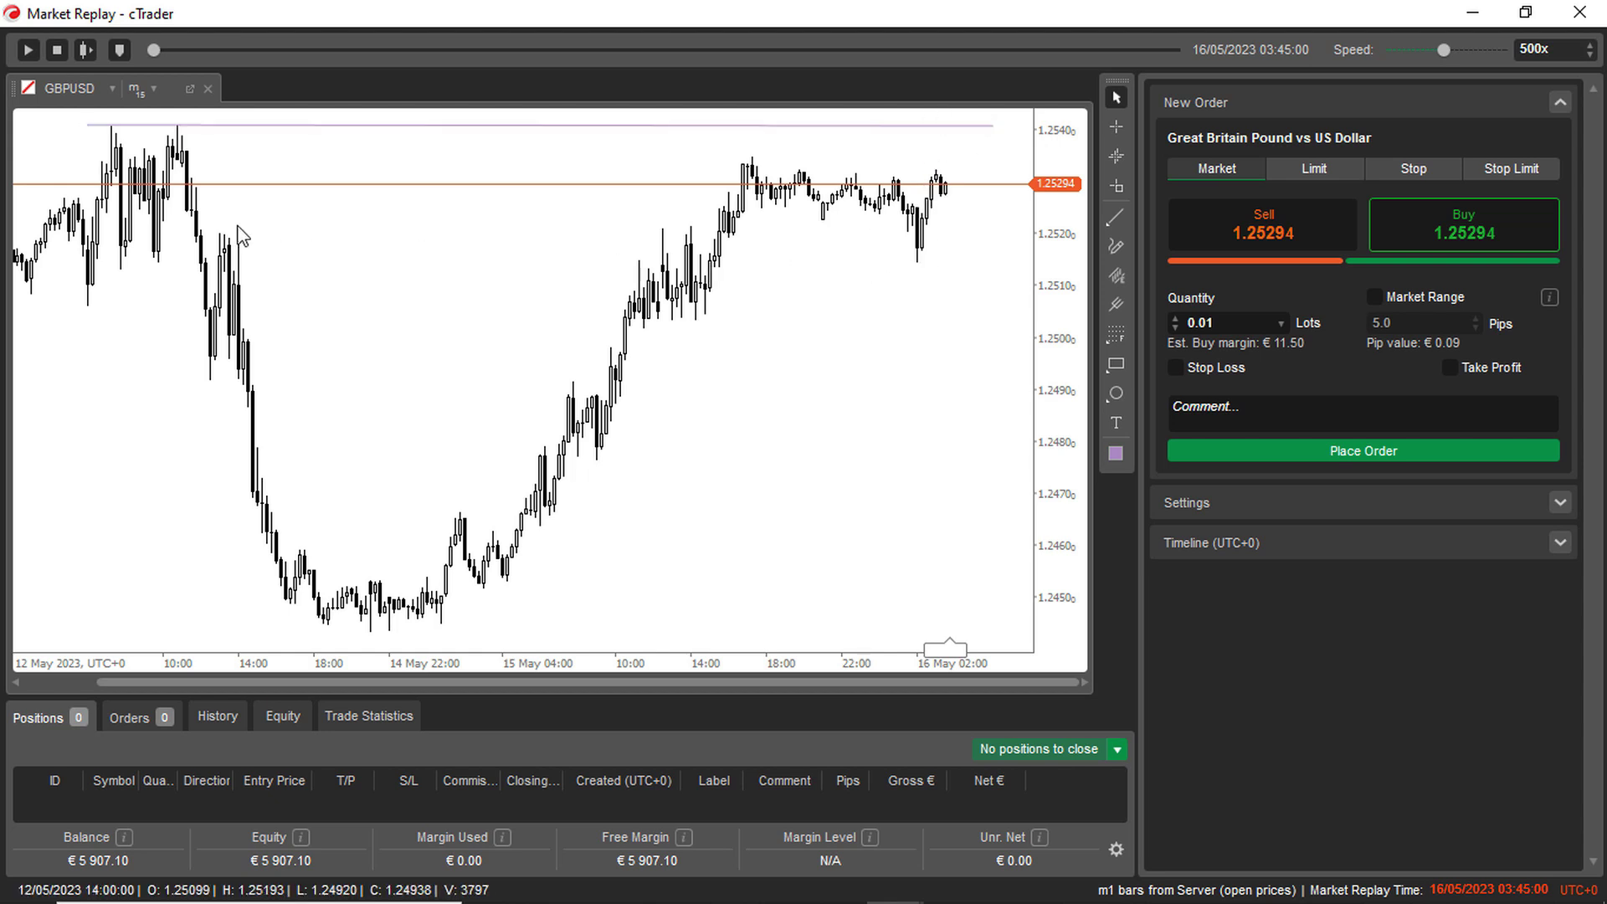
click(30, 51)
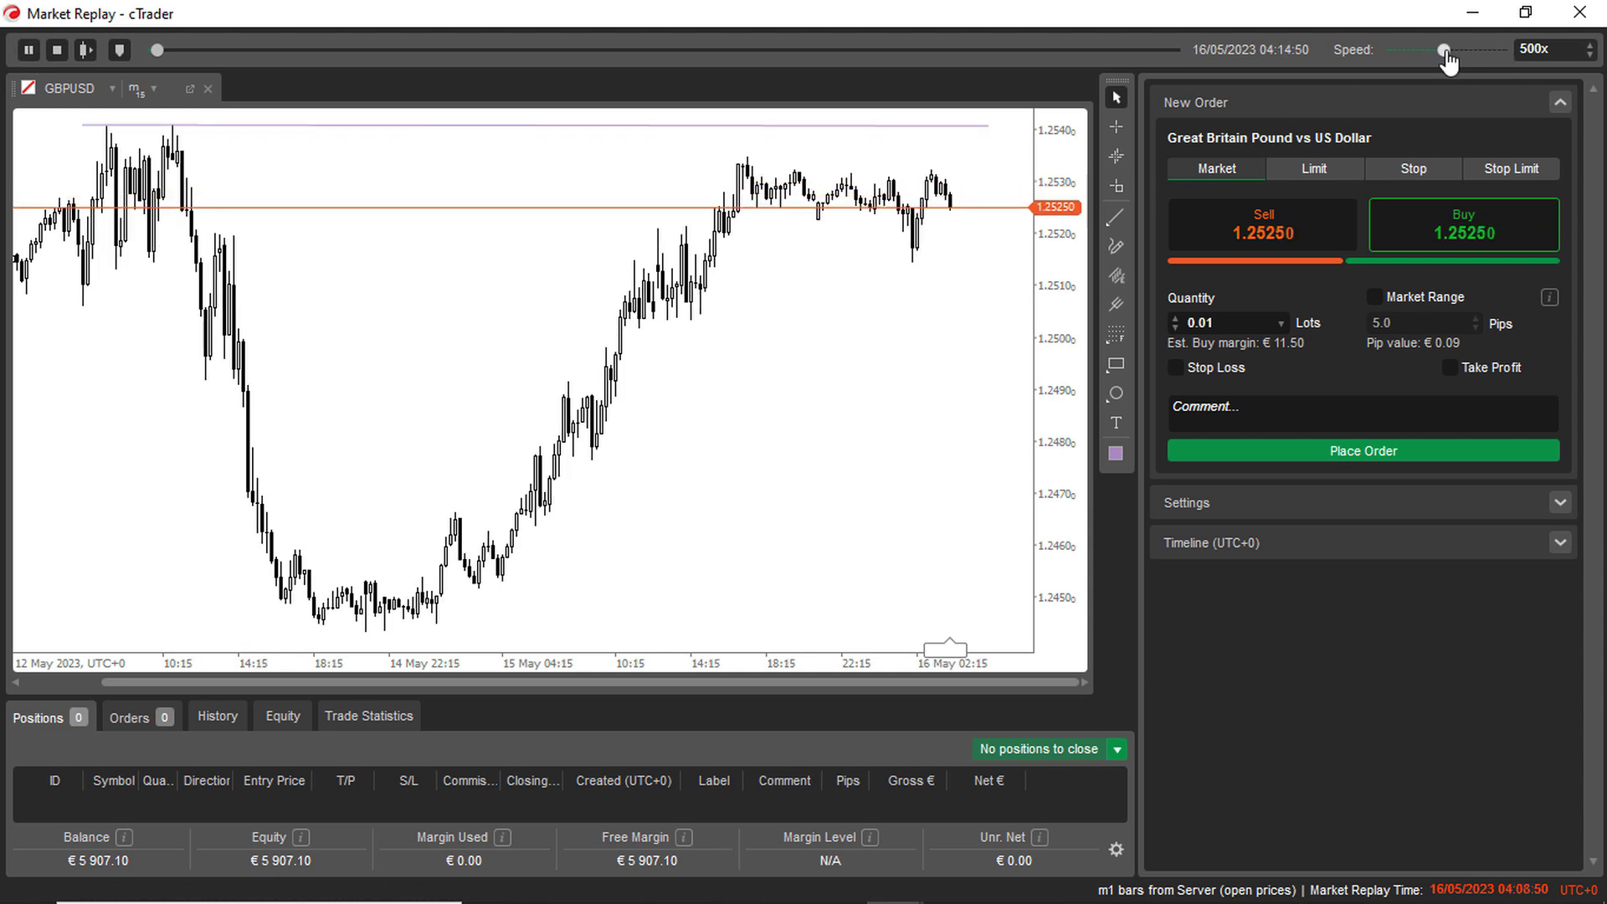
Step: Raise replay speed to 1000x and pause at 16 May 06:13 after the drop to 1.24838
drag(1444, 50, 1453, 52)
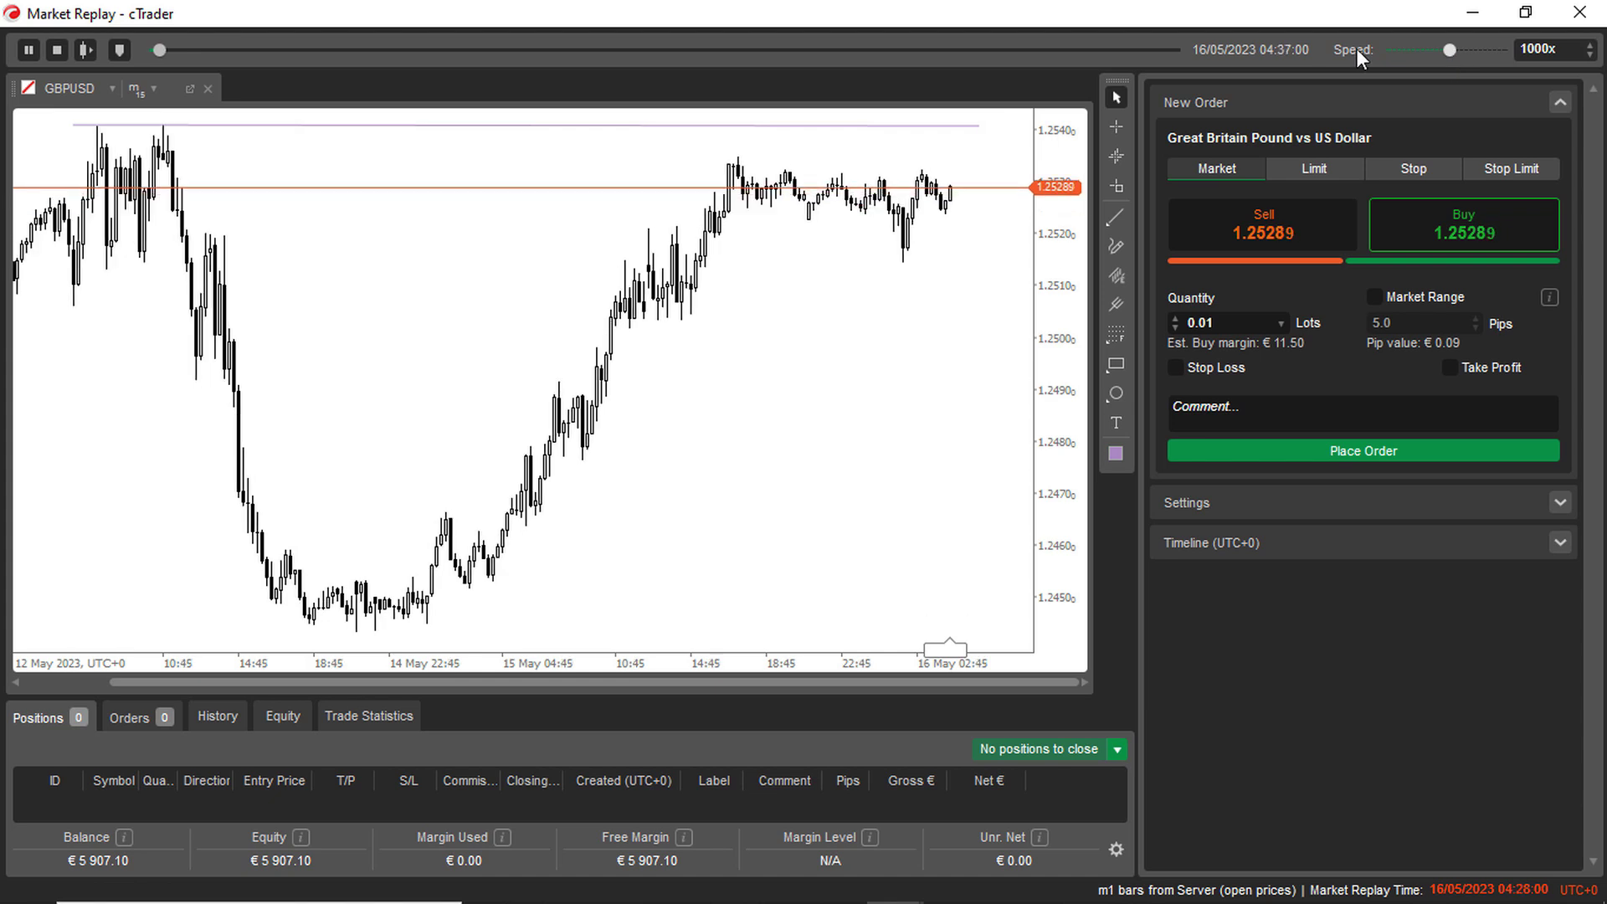
click(30, 49)
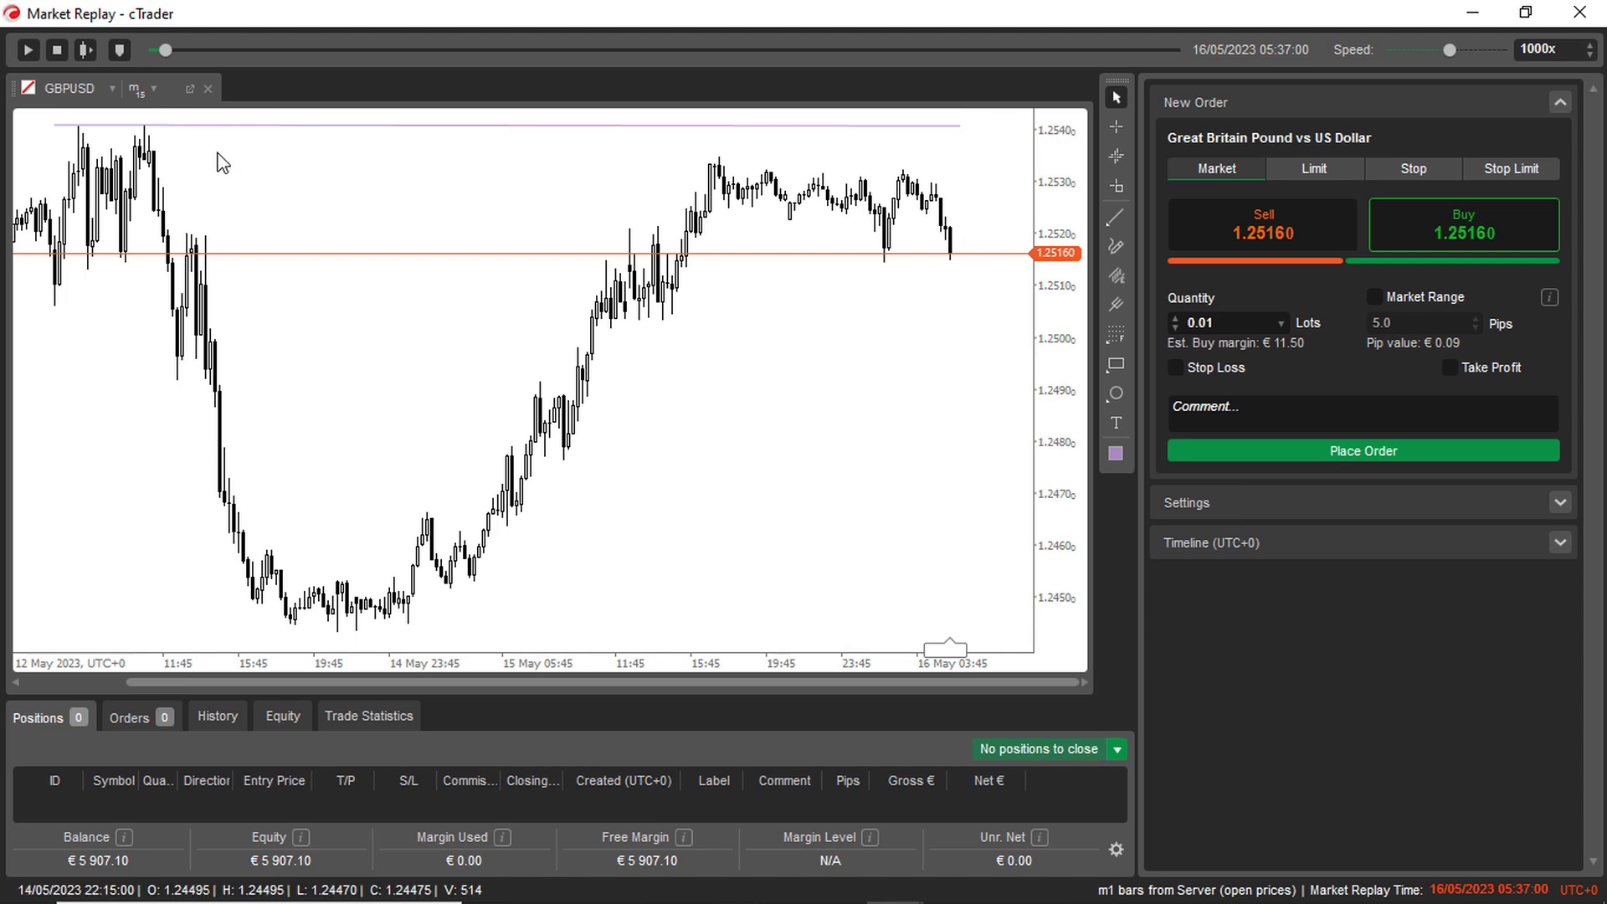
click(28, 50)
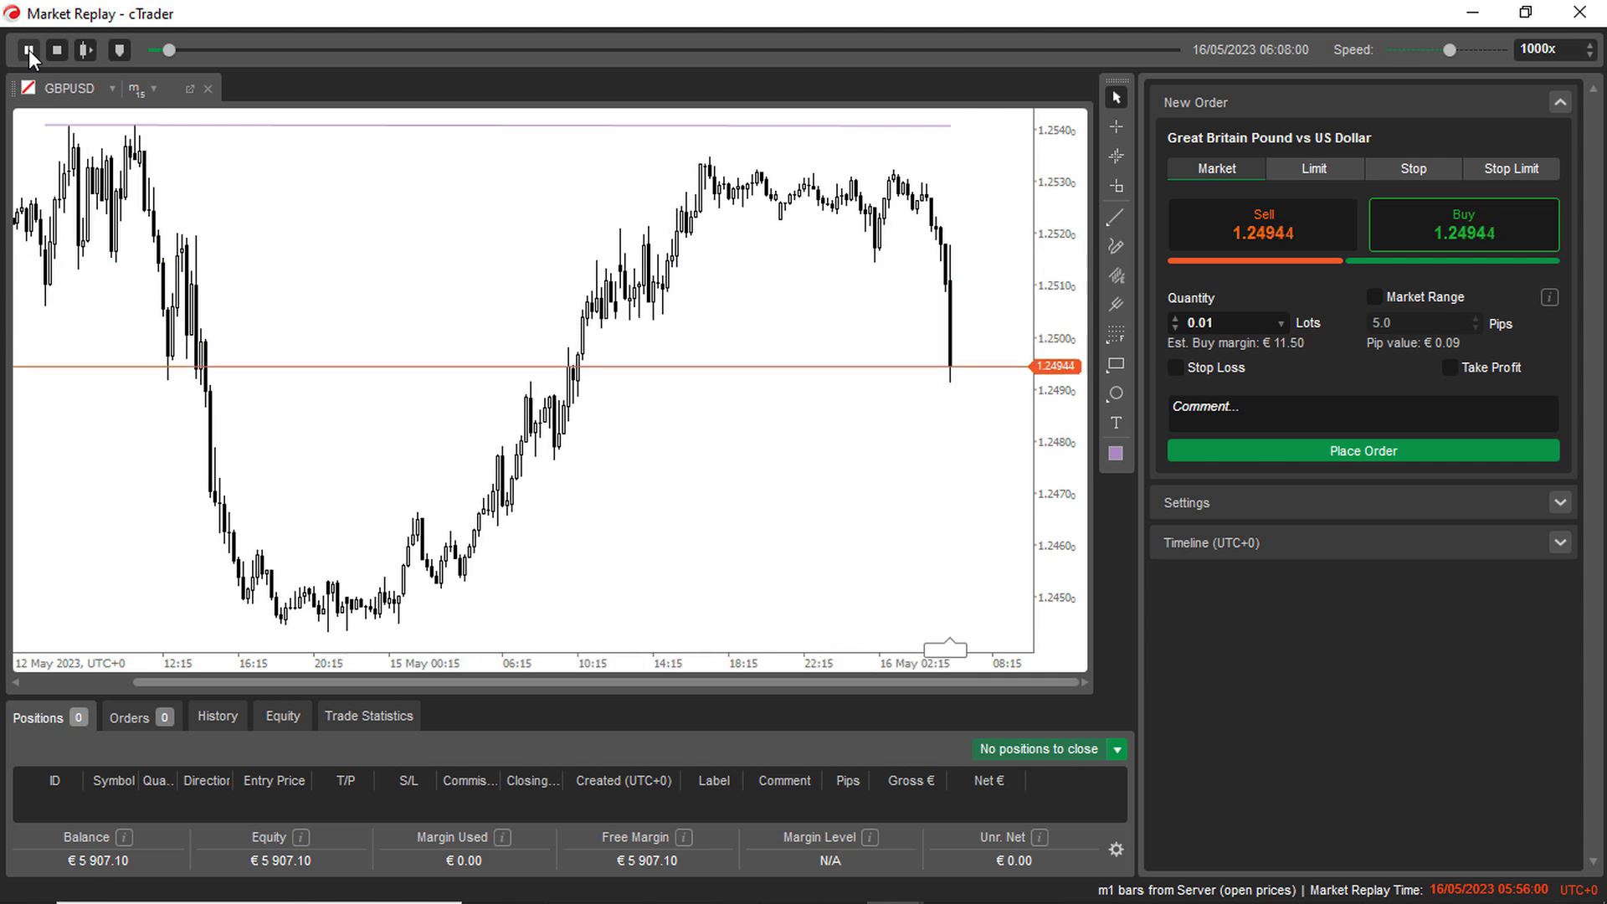
click(29, 48)
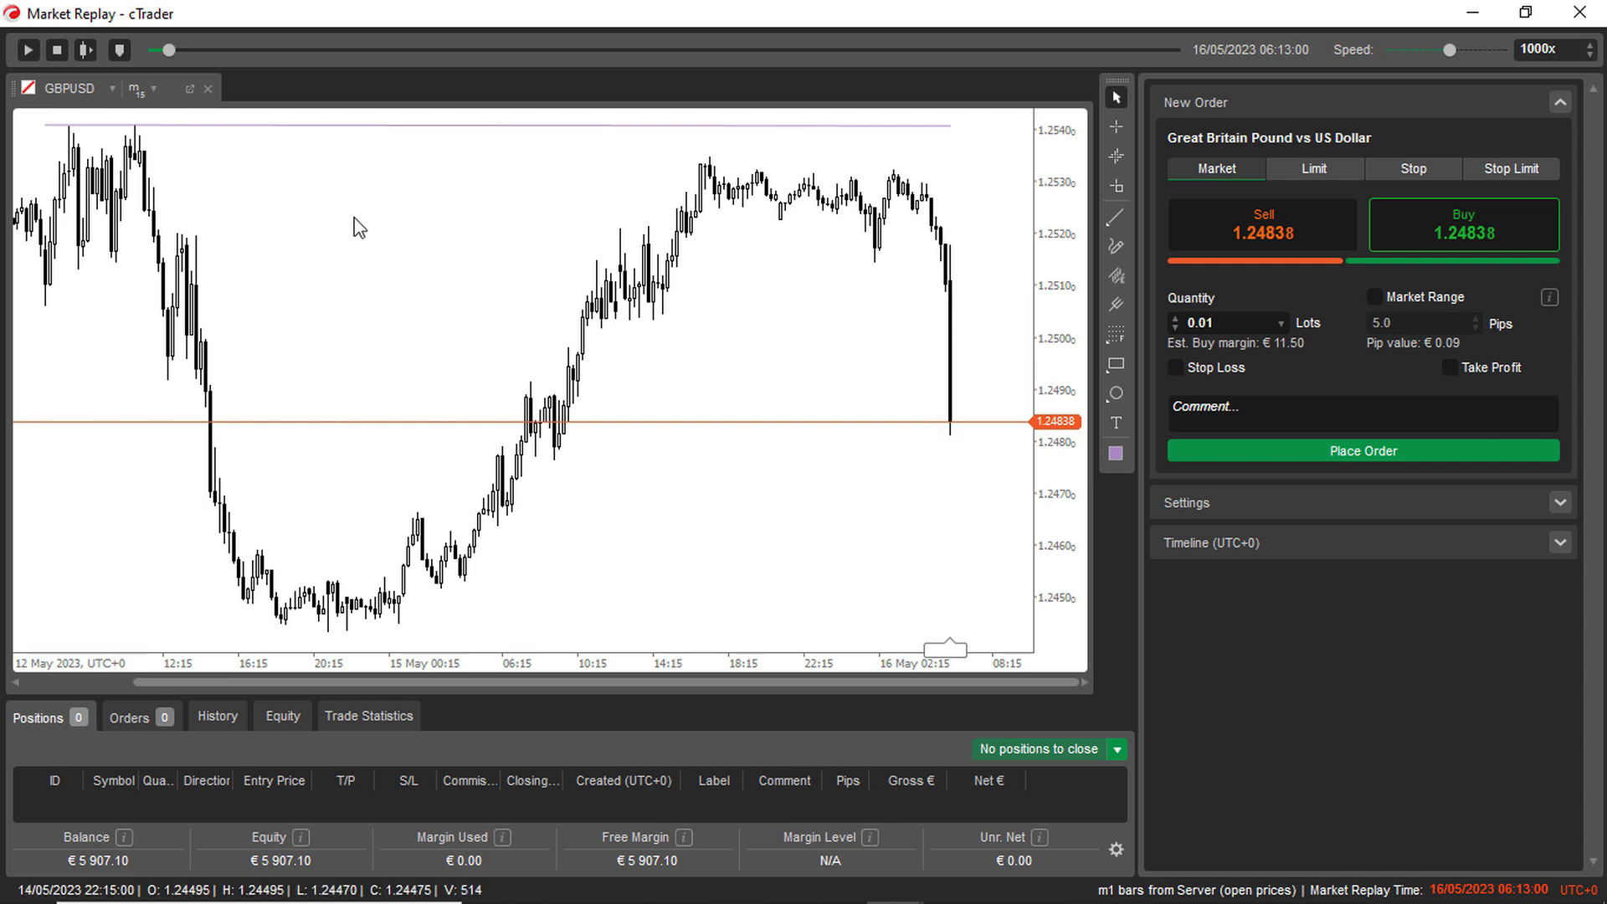
Step: Replay to 16 May 08:53 as price recovers to 1.25205, then extend the purple line rightward
click(27, 52)
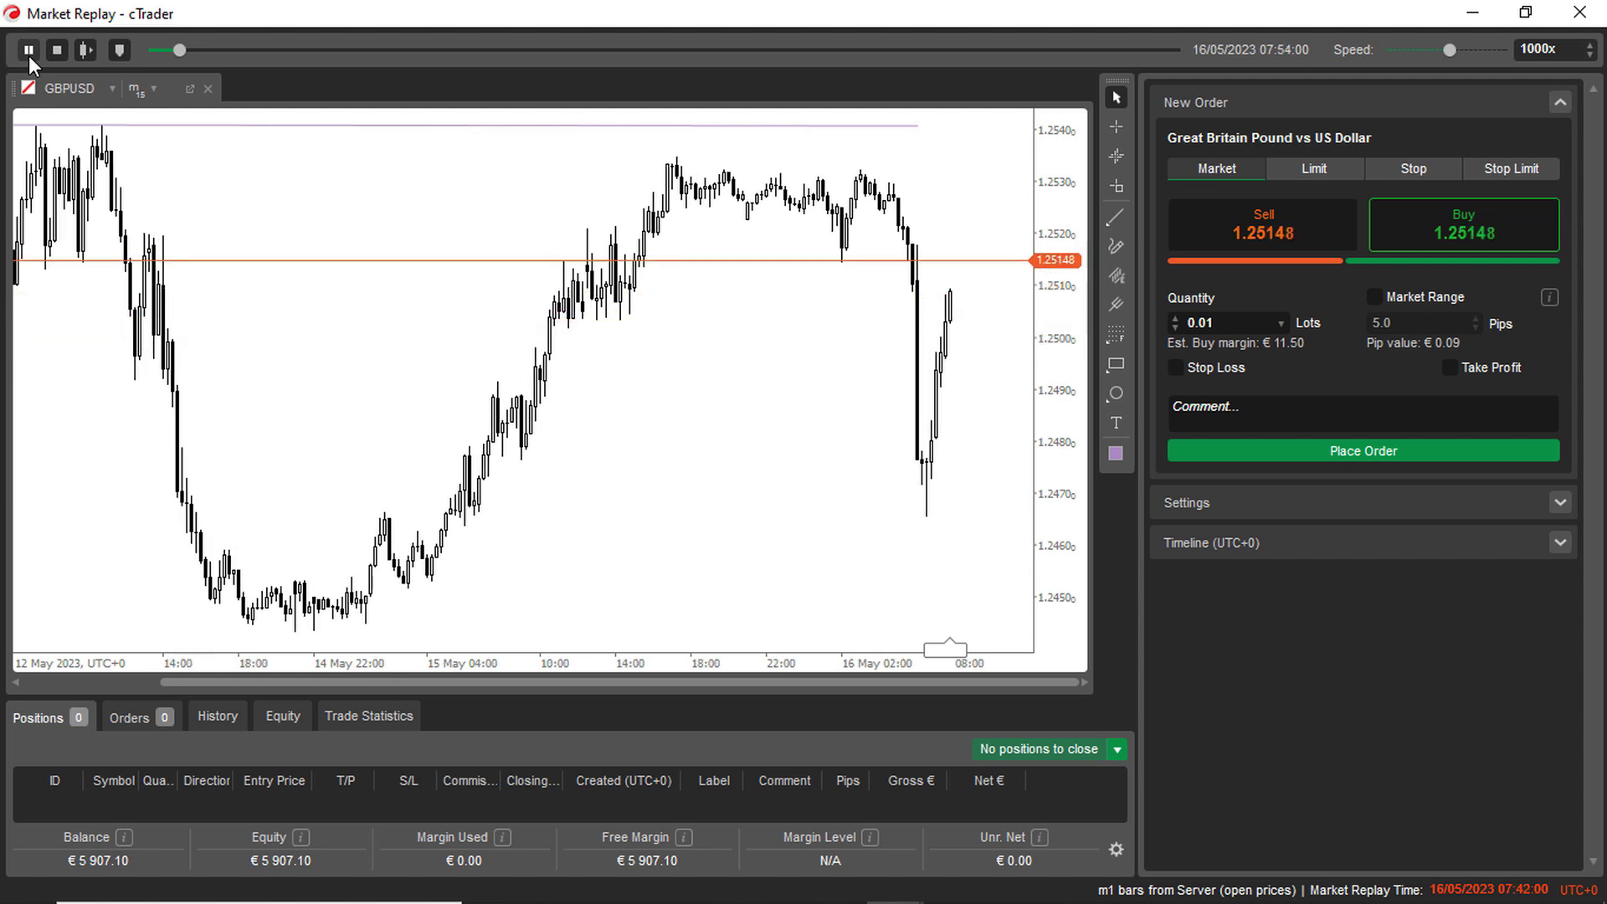
click(30, 54)
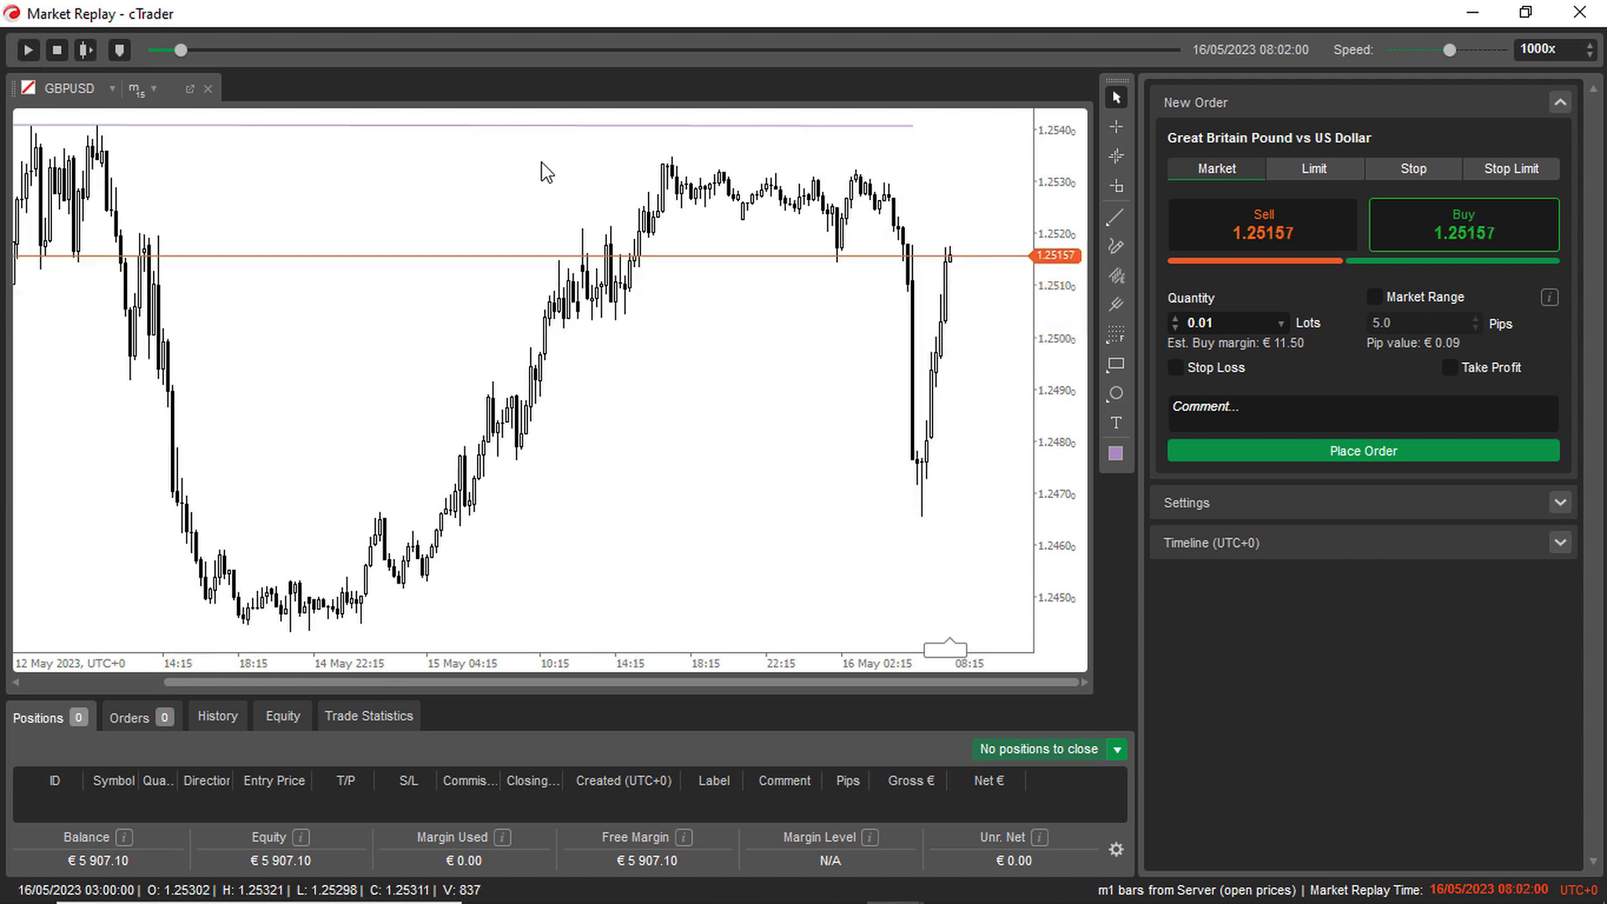
click(29, 51)
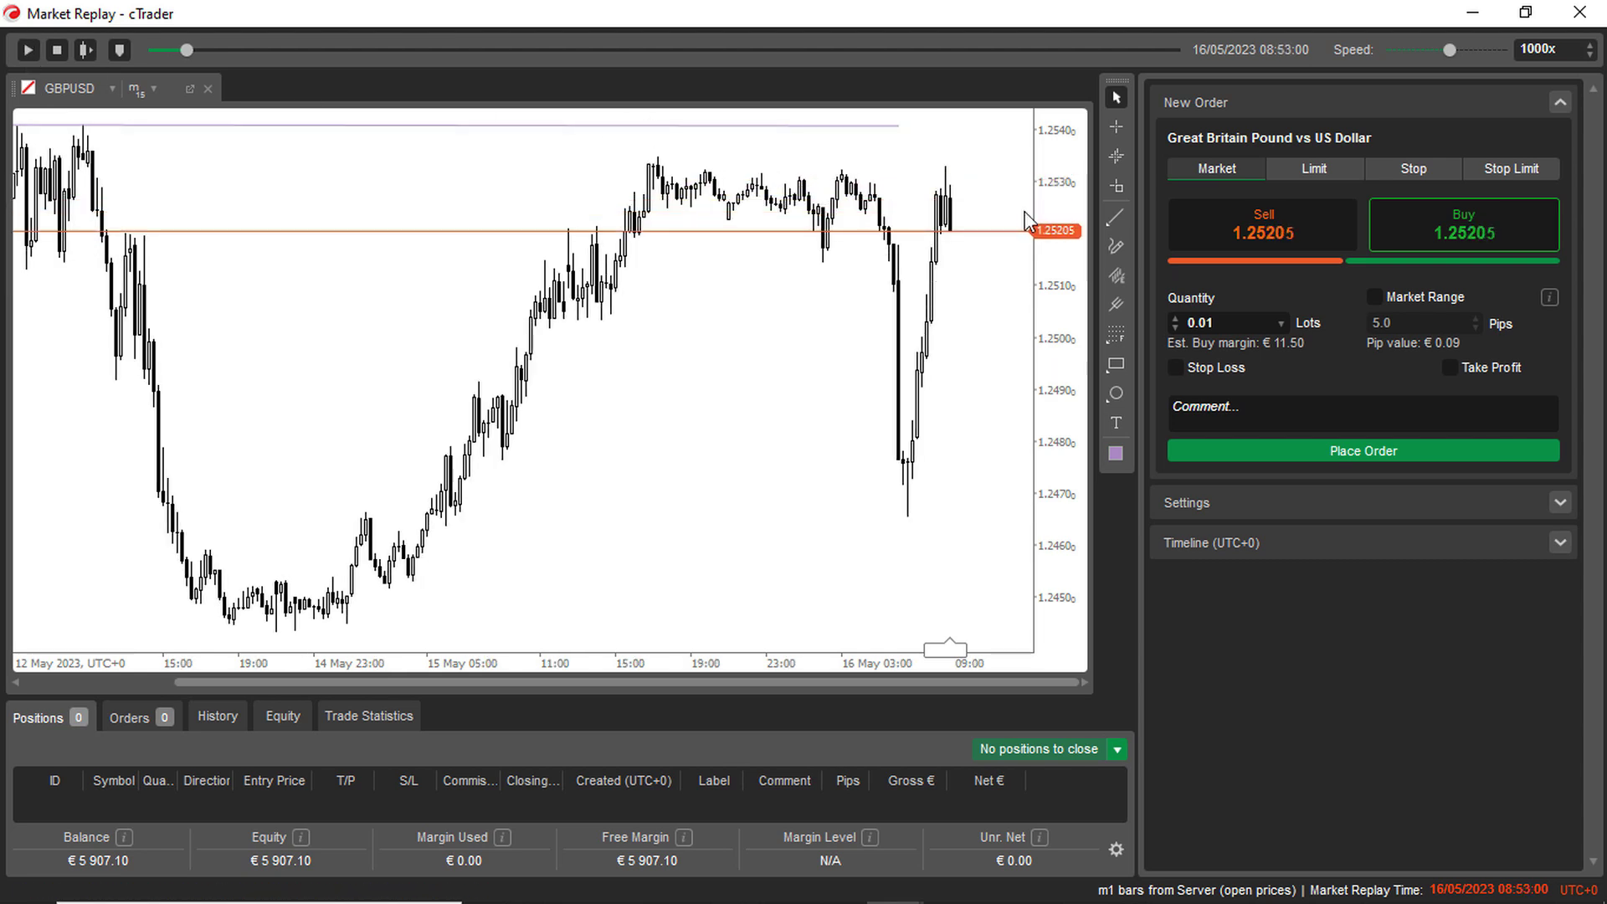
drag(900, 134, 1006, 134)
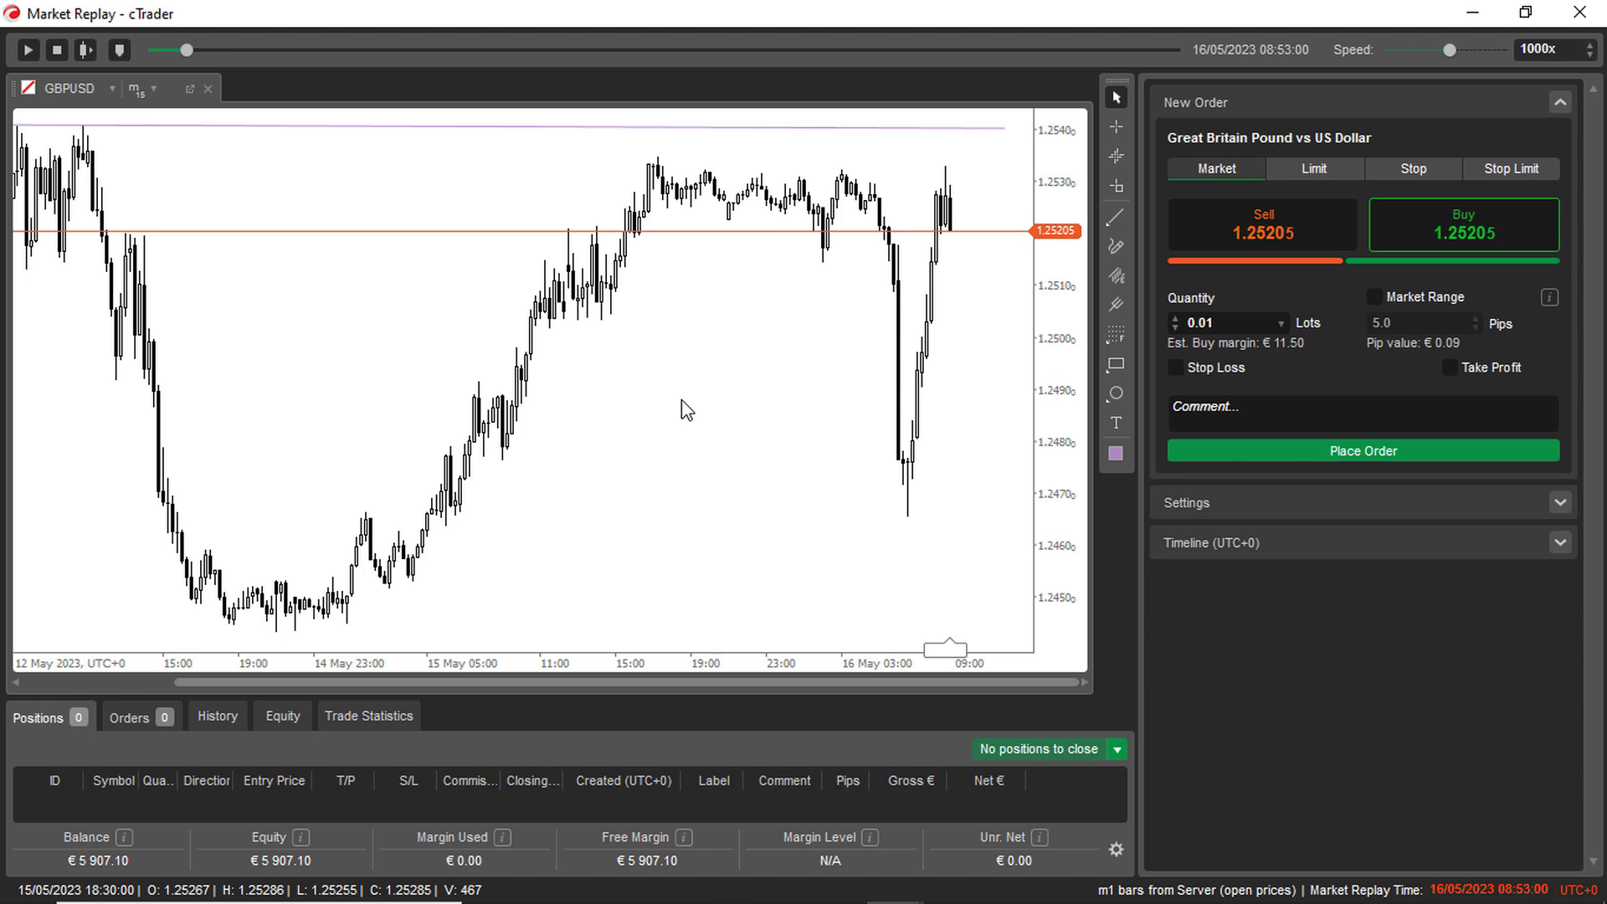
scroll(685, 408, down, 2)
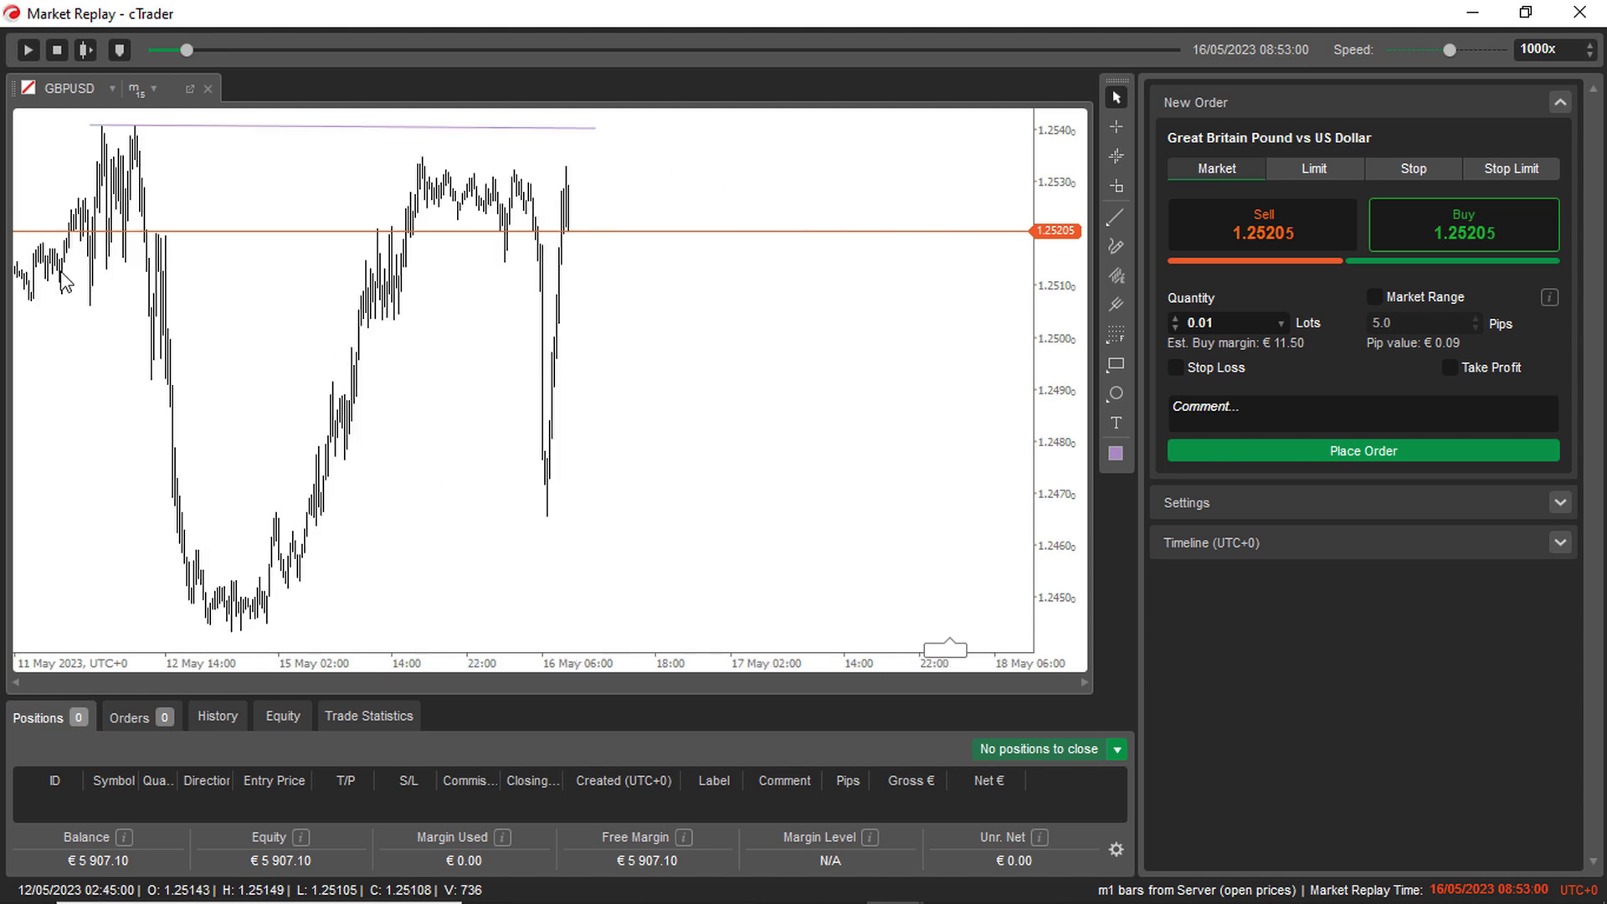
Step: Replay to 09:13, select the purple line, then continue and pause at 16 May 11:29 near 1.25374
click(29, 47)
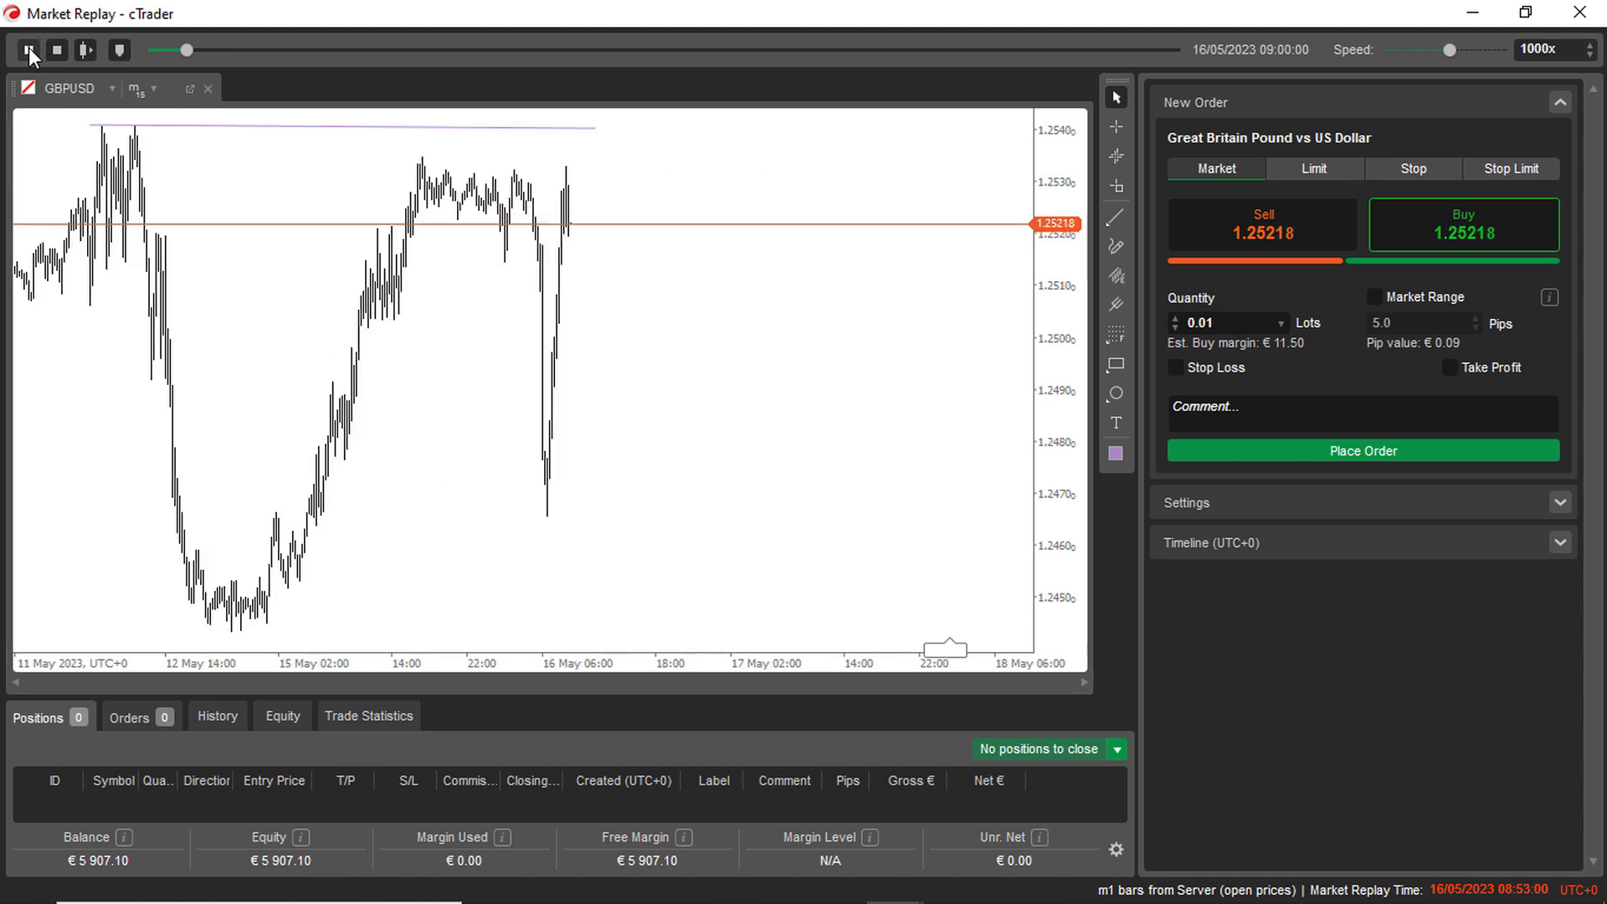
click(28, 47)
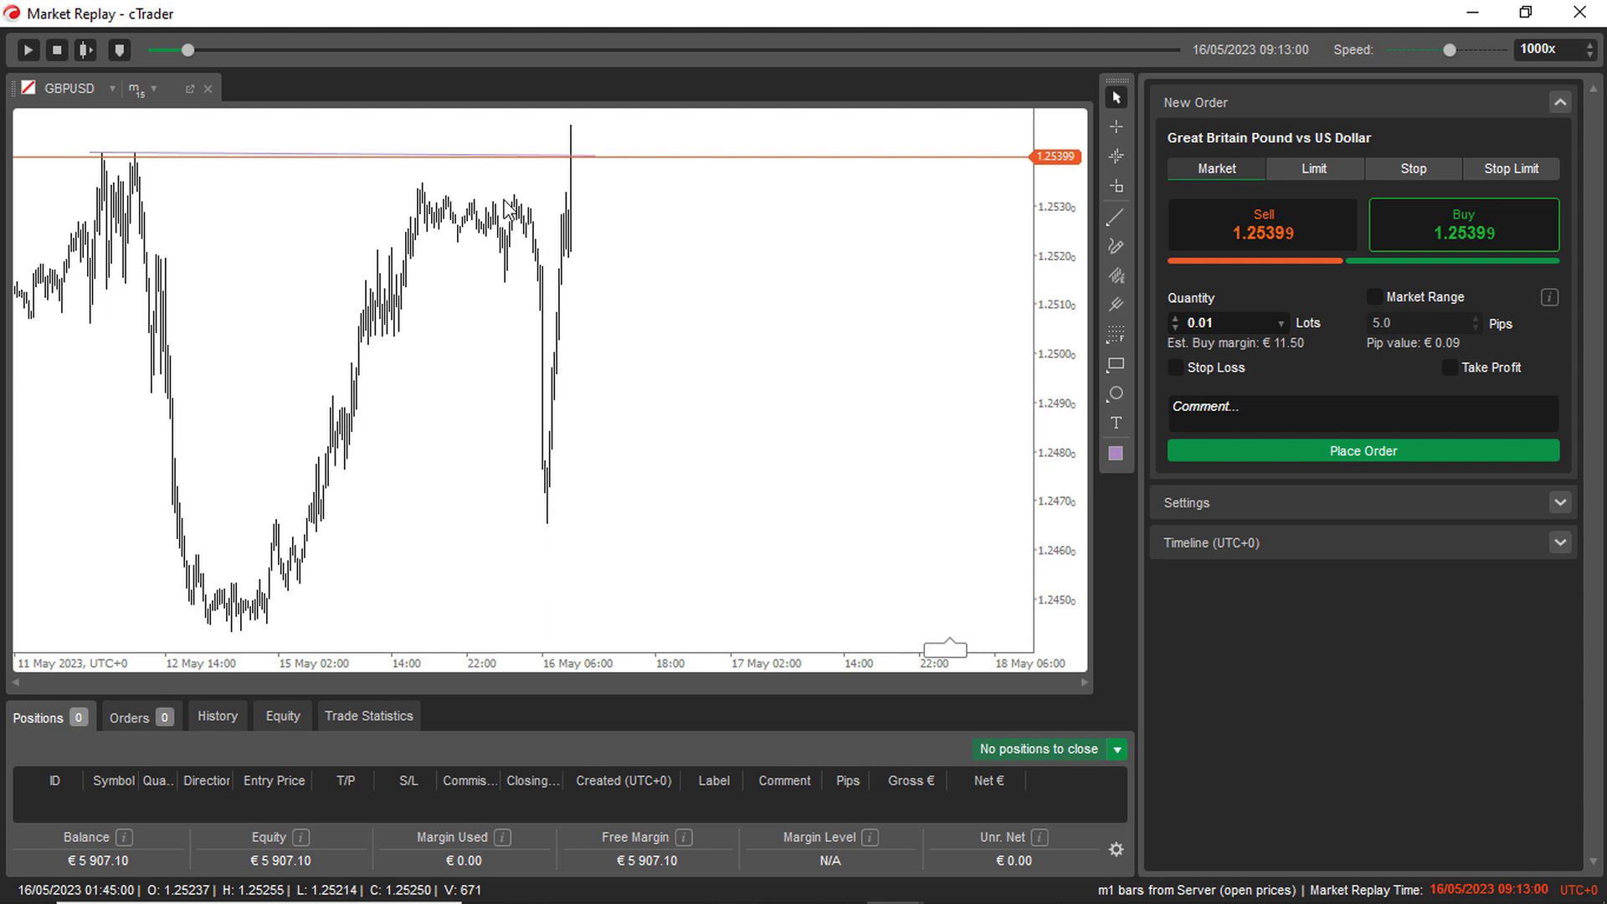
click(571, 153)
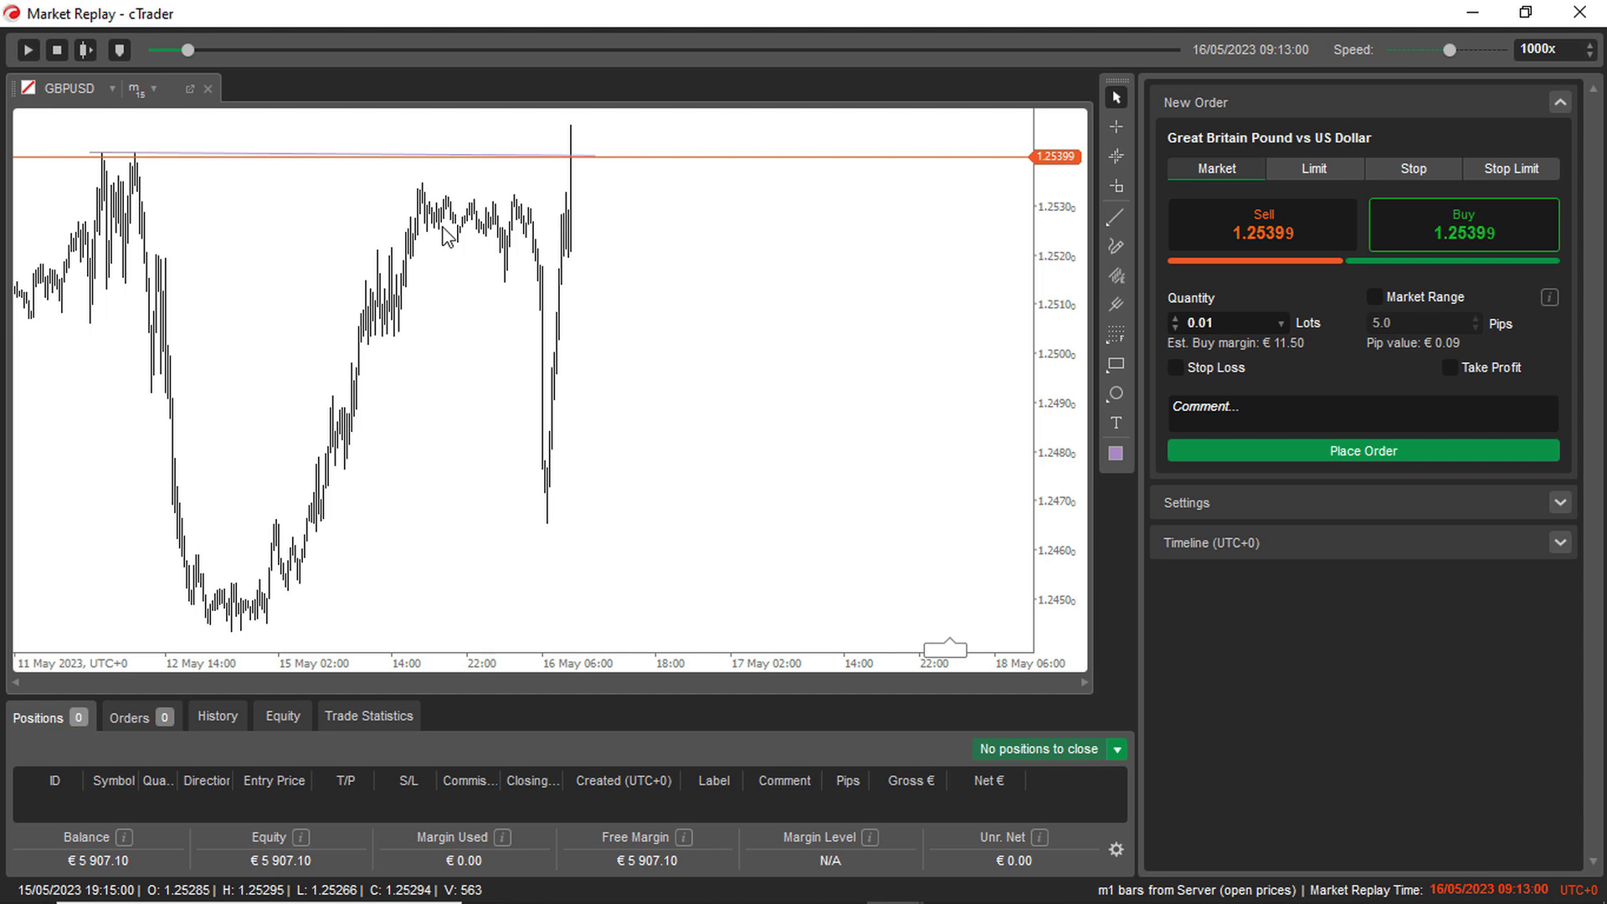
click(29, 52)
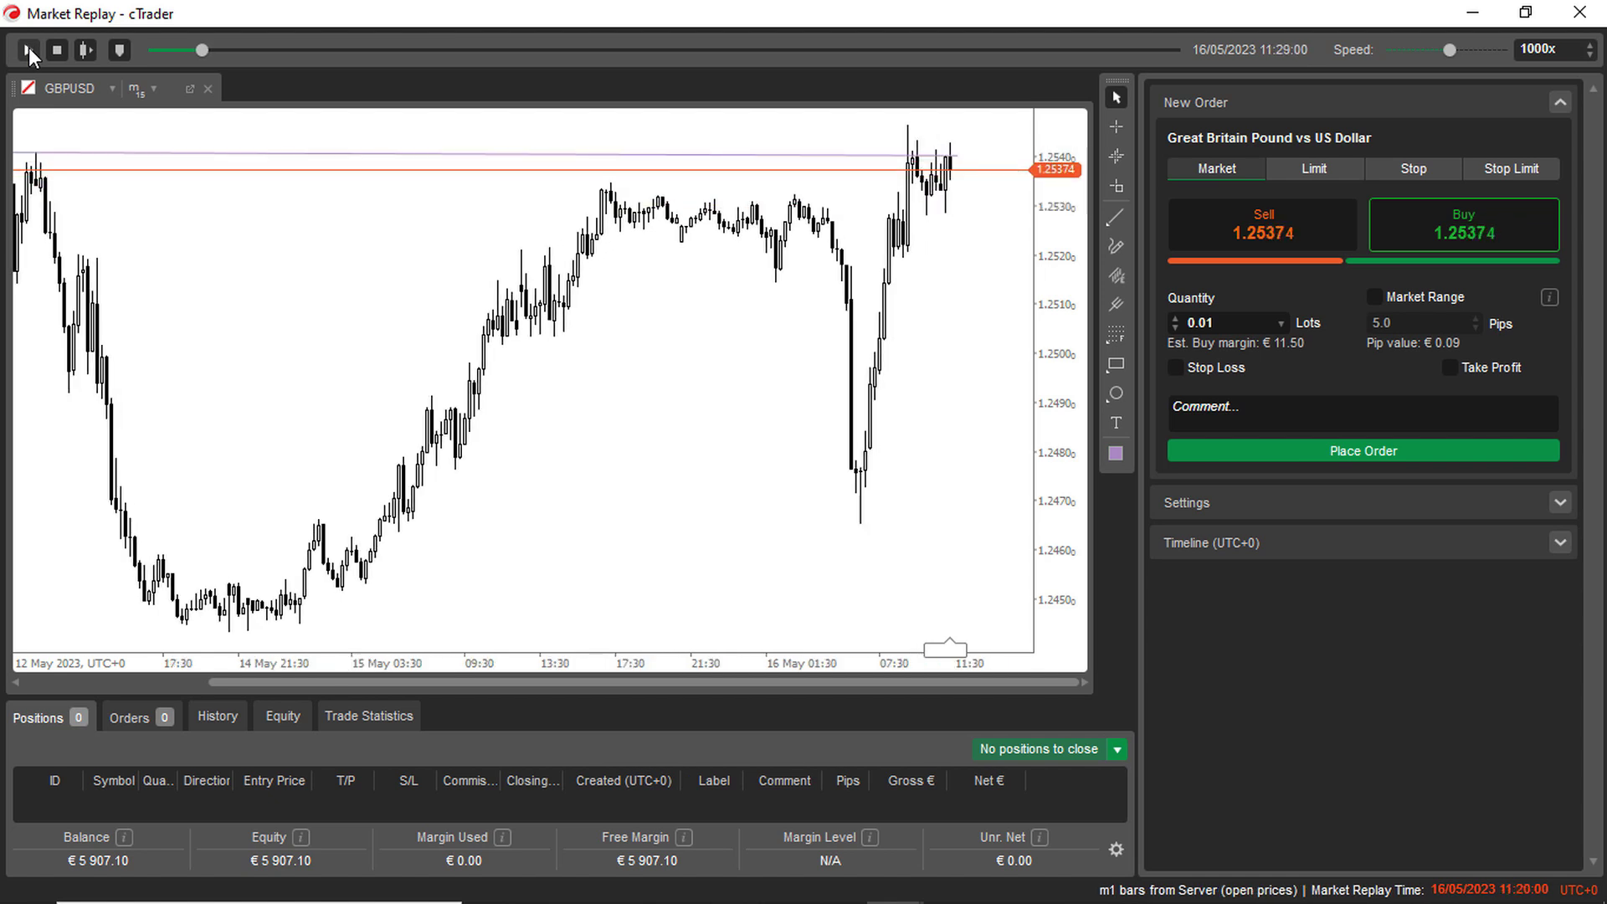
click(28, 47)
Step: Drag the purple line's right handle so it runs level across the 12 May highs
drag(1025, 154, 727, 162)
scroll(652, 287, up, 5)
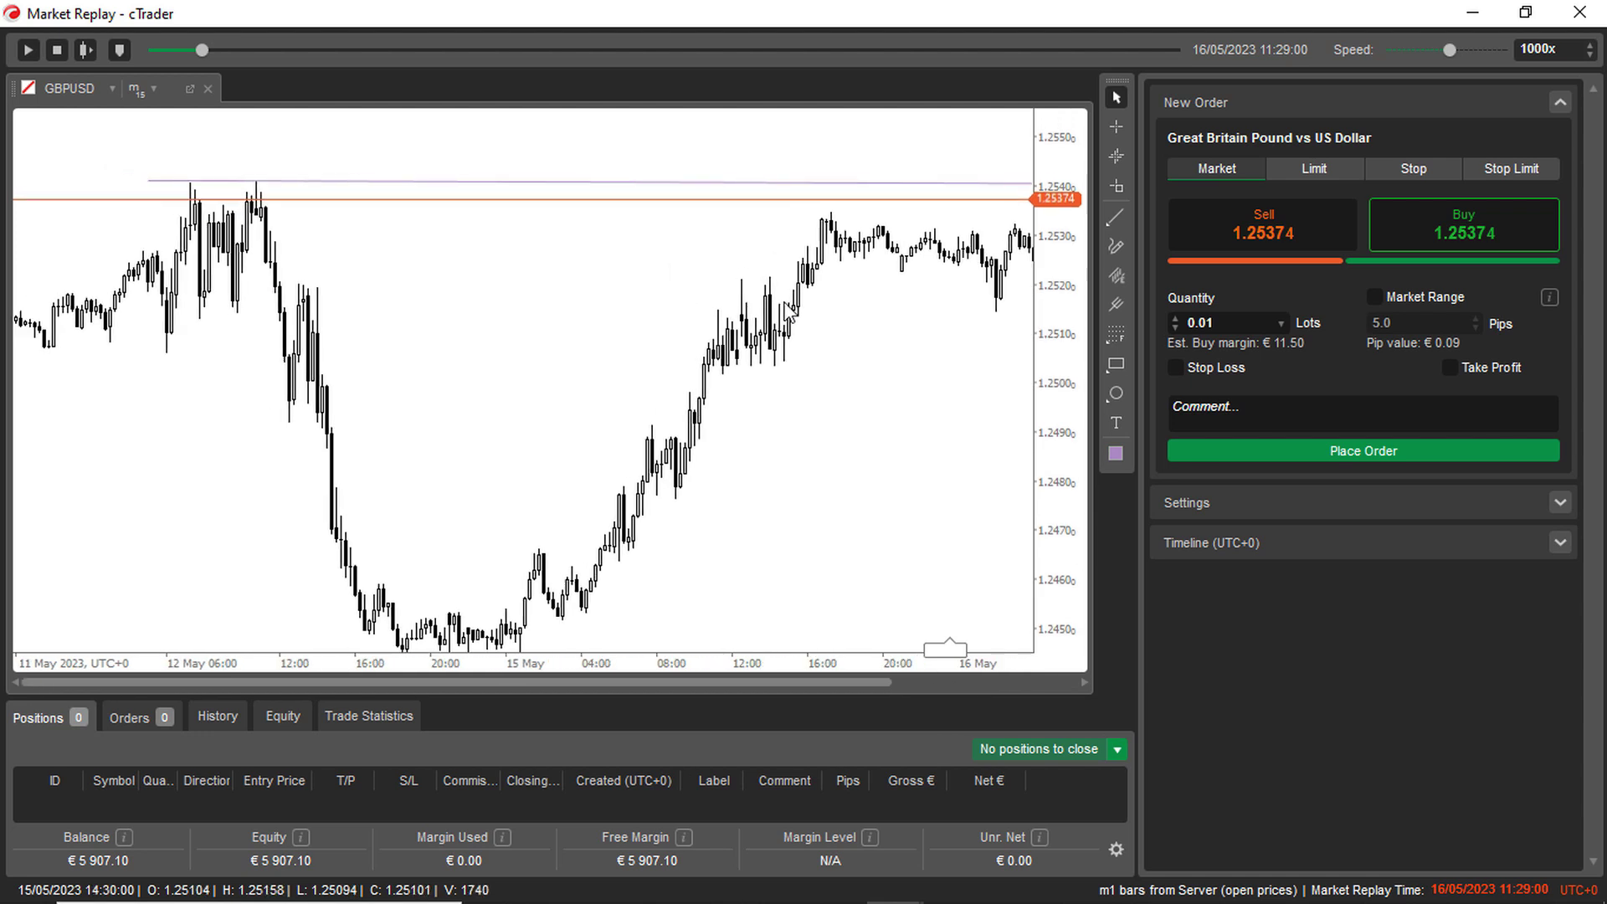
scroll(467, 301, down, 5)
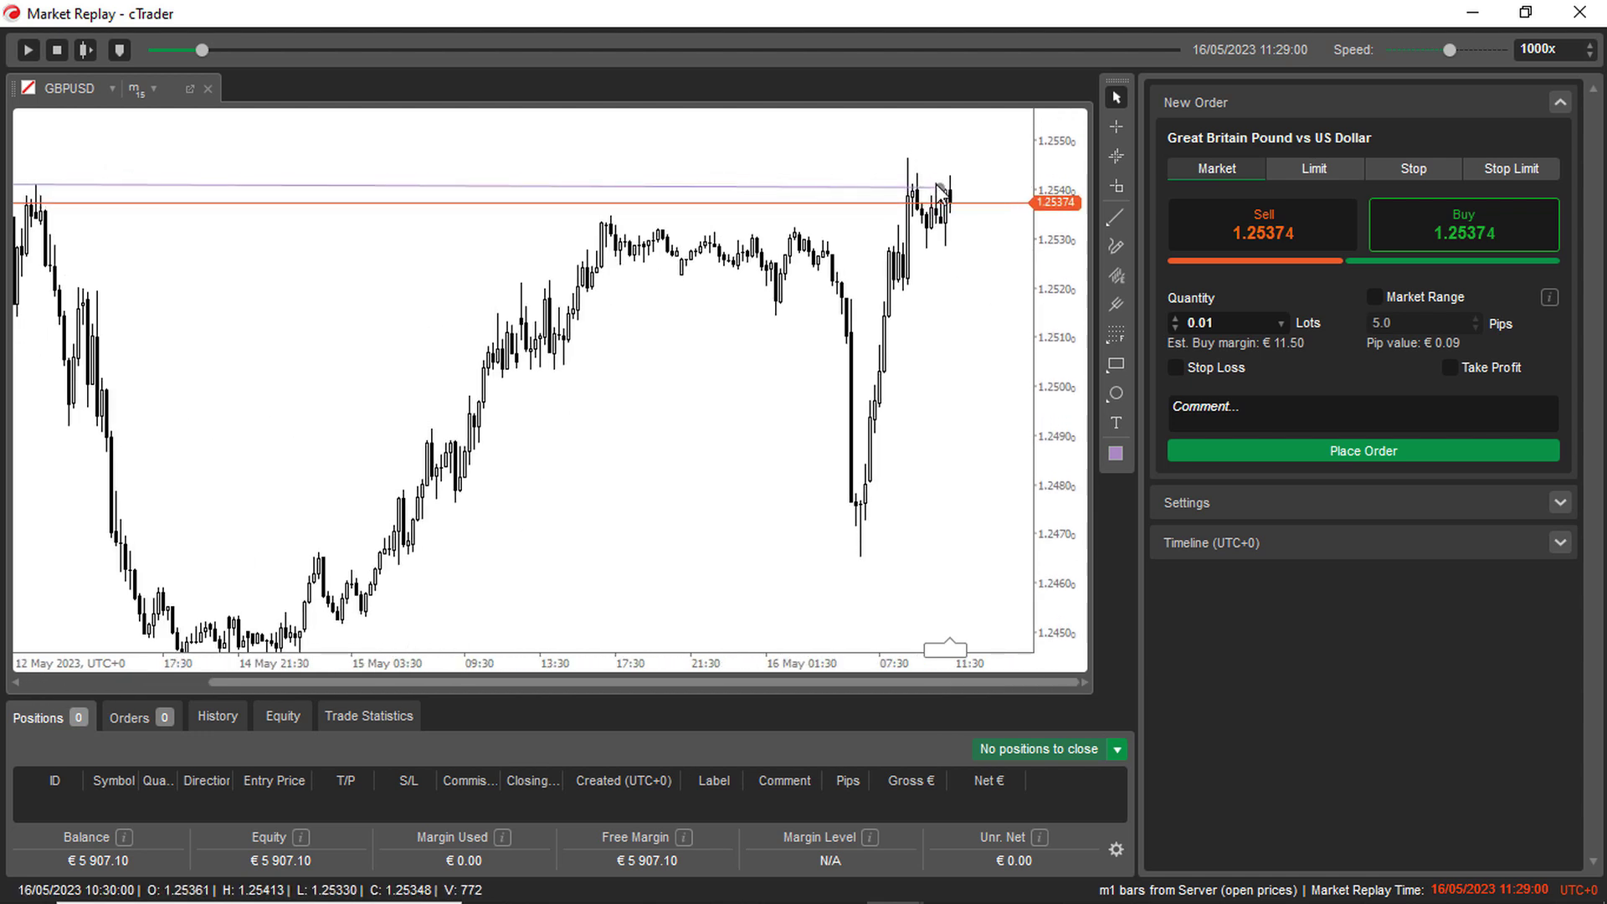
drag(960, 186, 1001, 184)
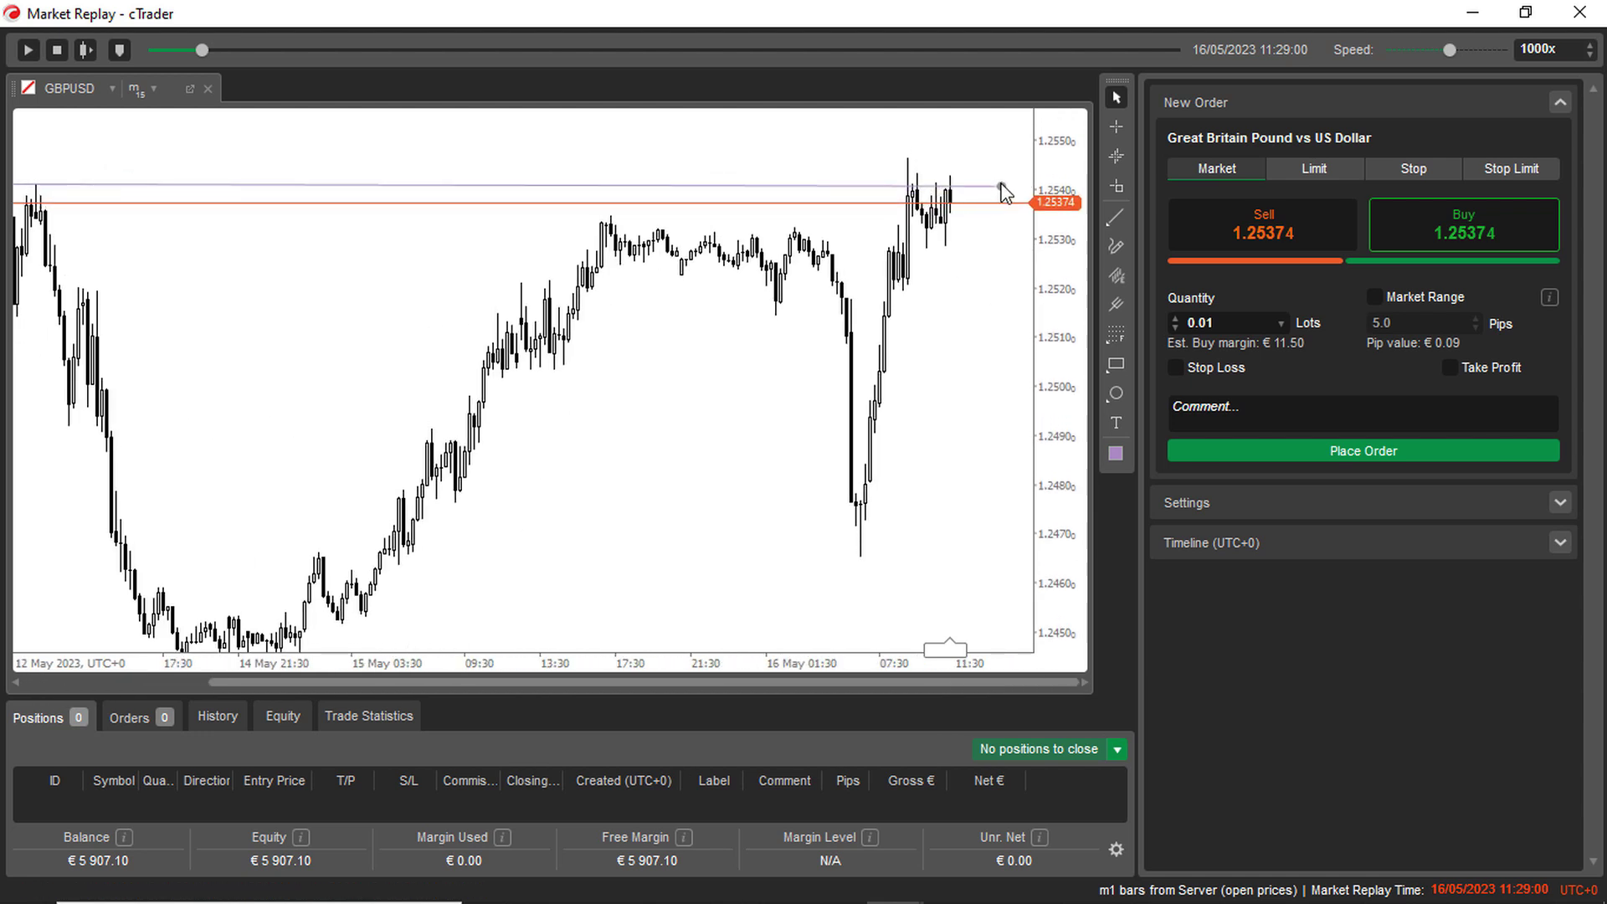
scroll(735, 252, up, 5)
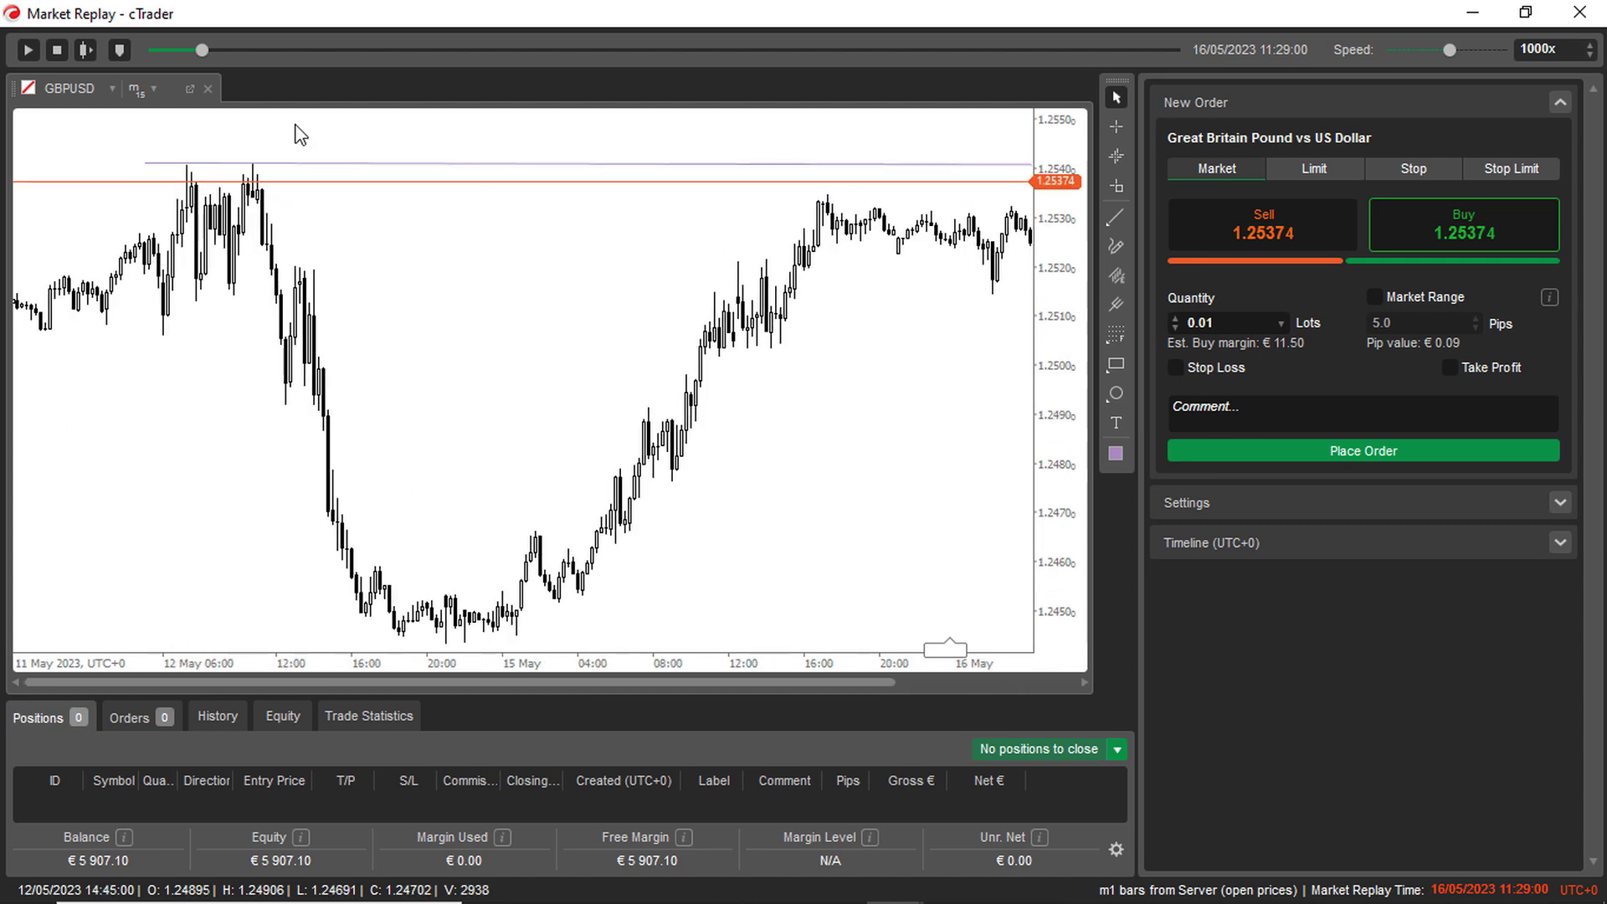
scroll(394, 251, down, 5)
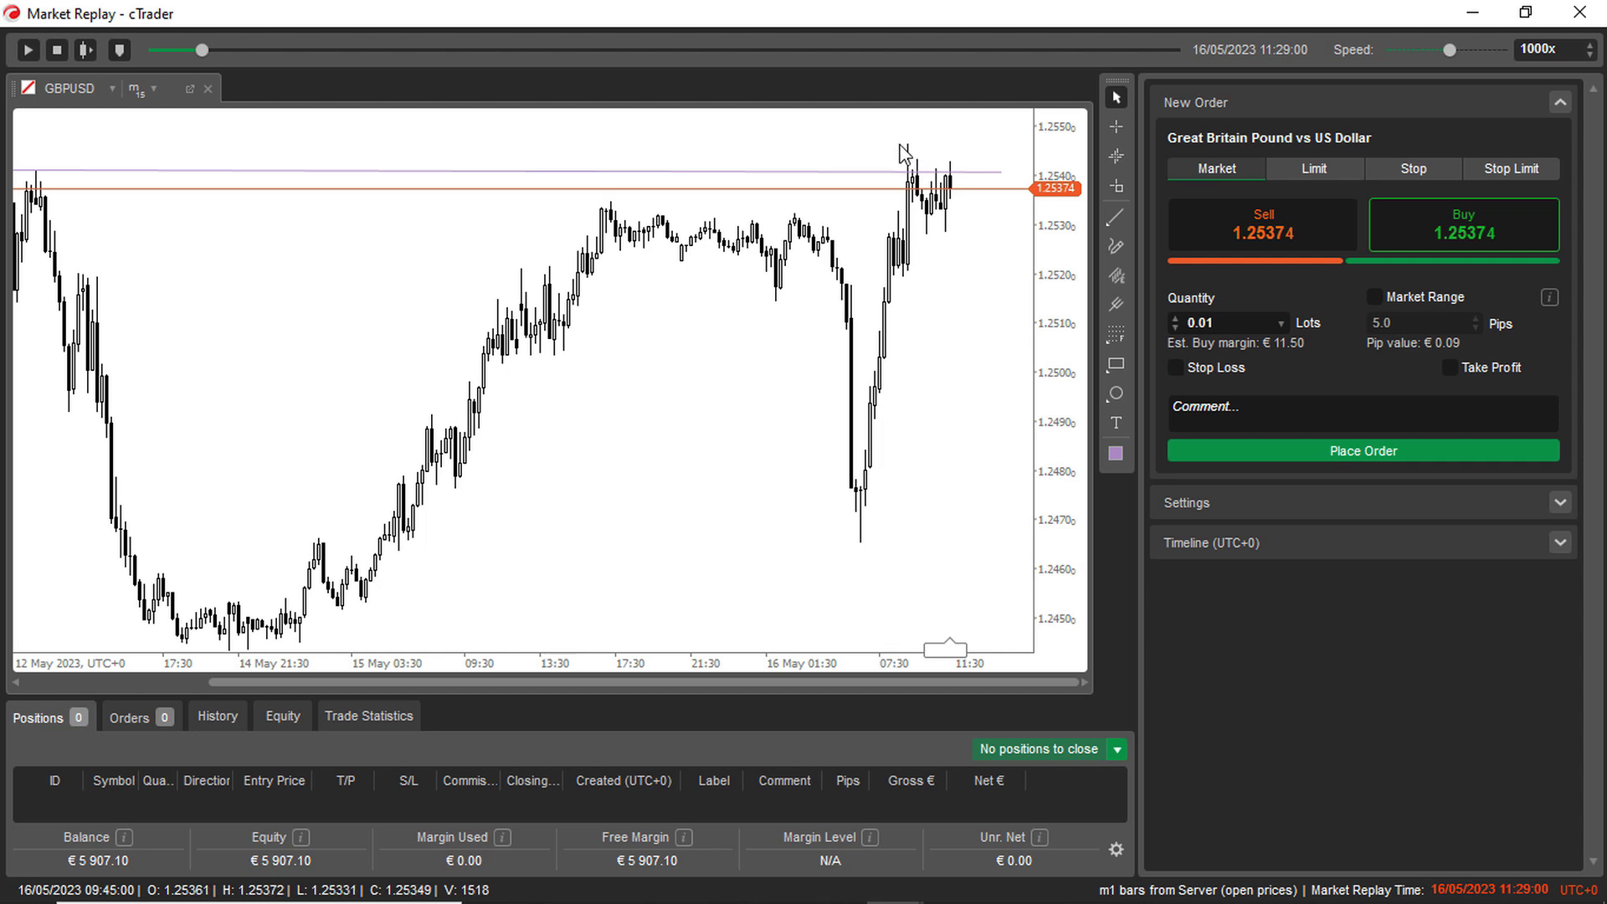
Step: Replay forward to 16 May 11:56 as price drops back to 1.25169, then zoom out
click(28, 48)
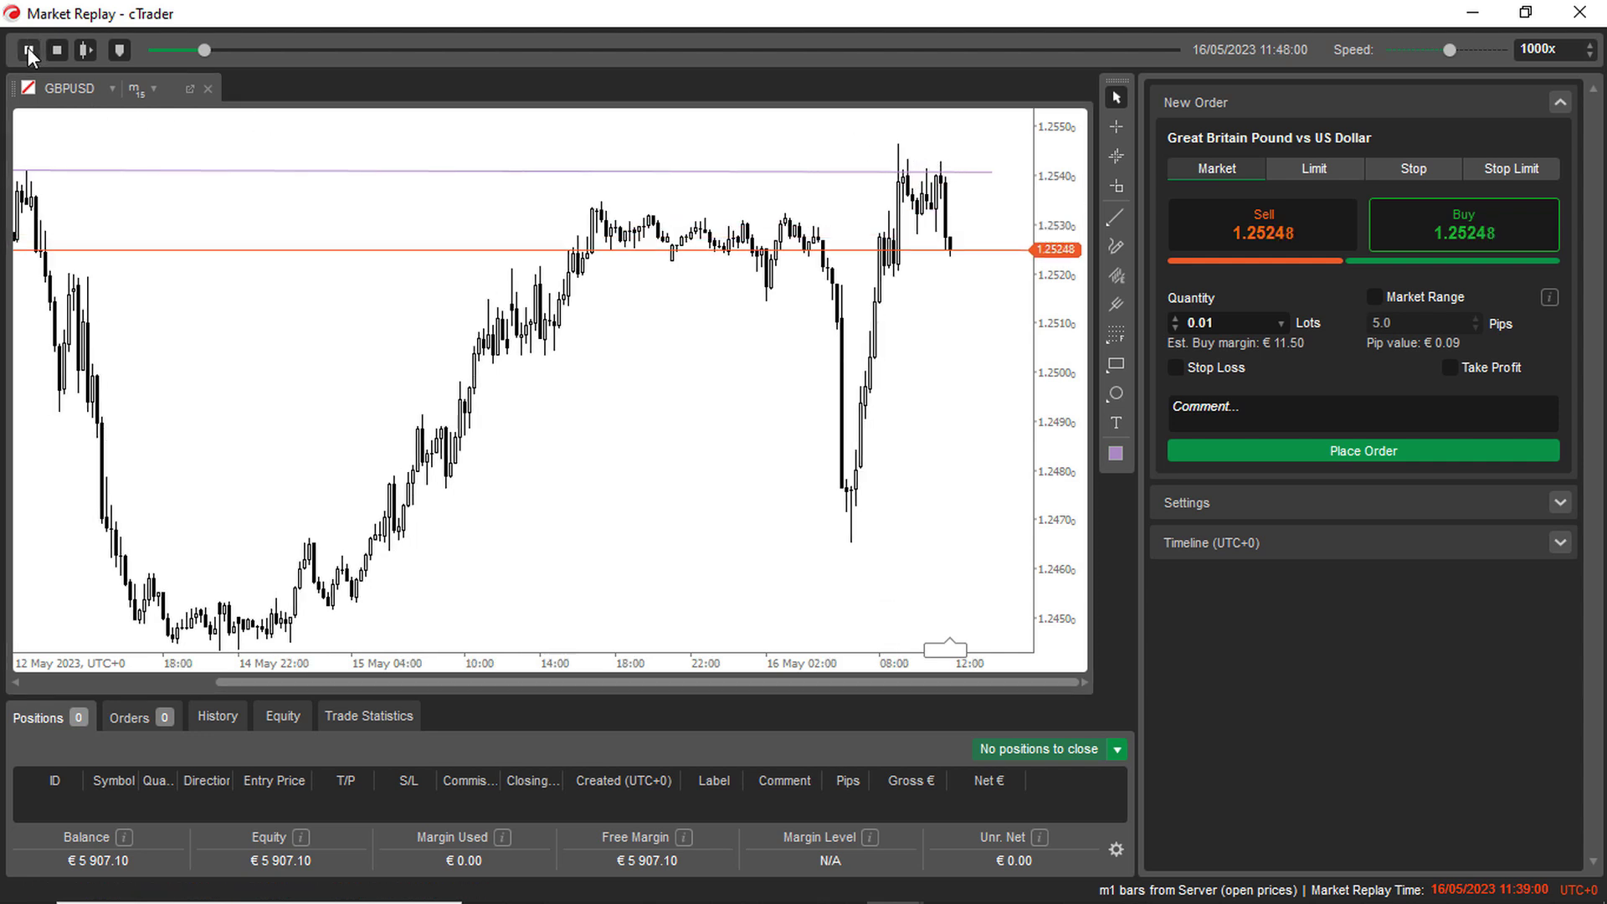
click(28, 48)
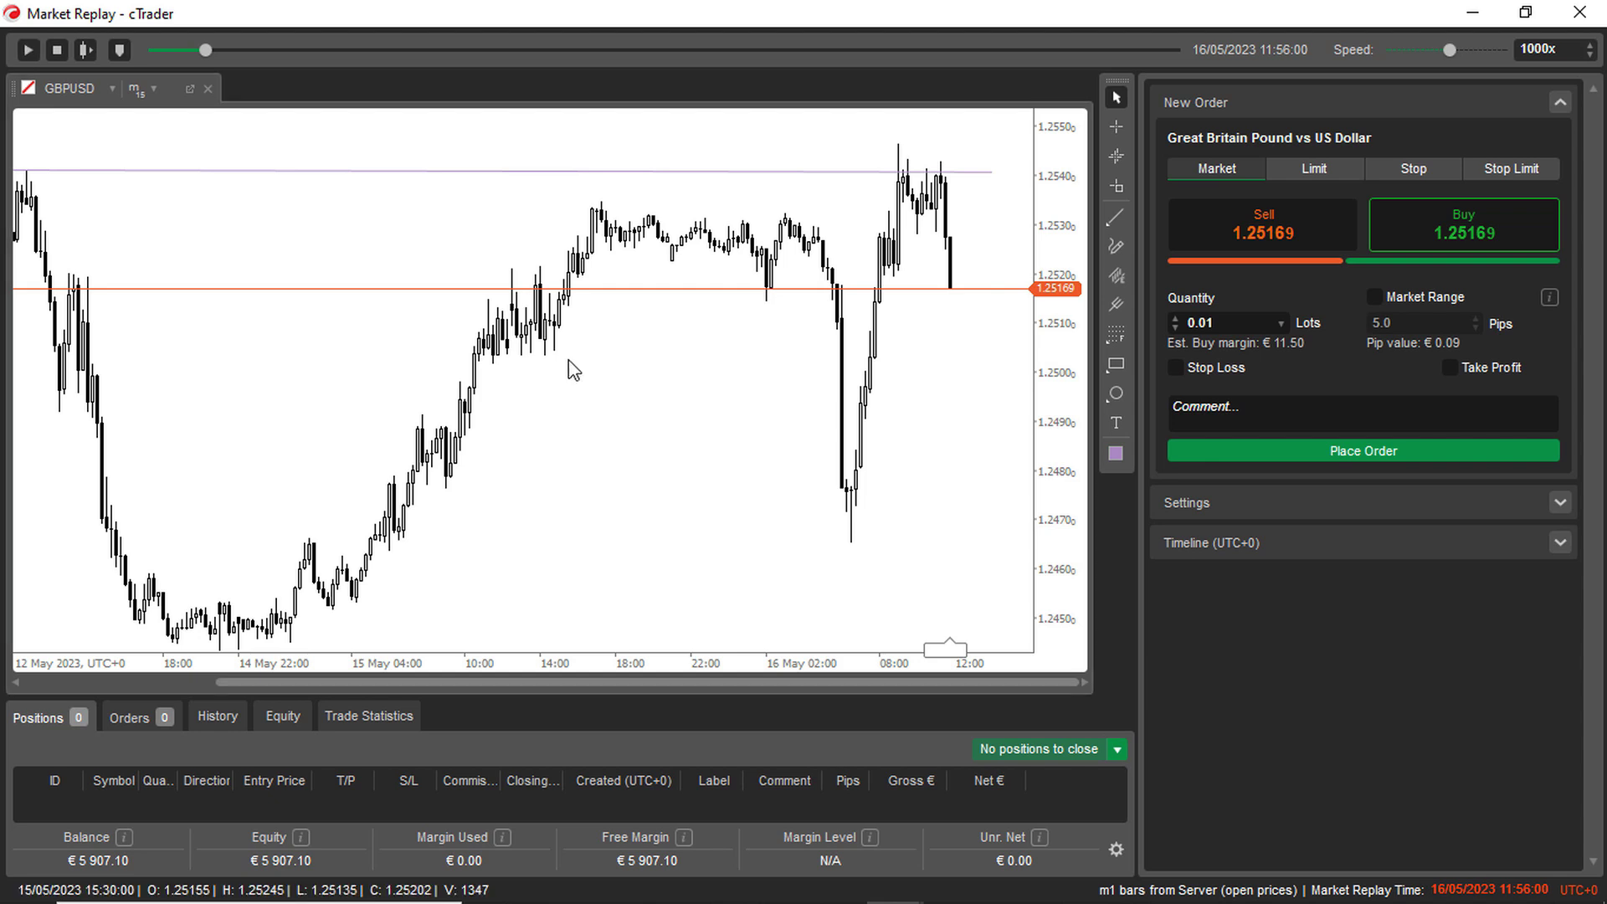
scroll(573, 368, down, 2)
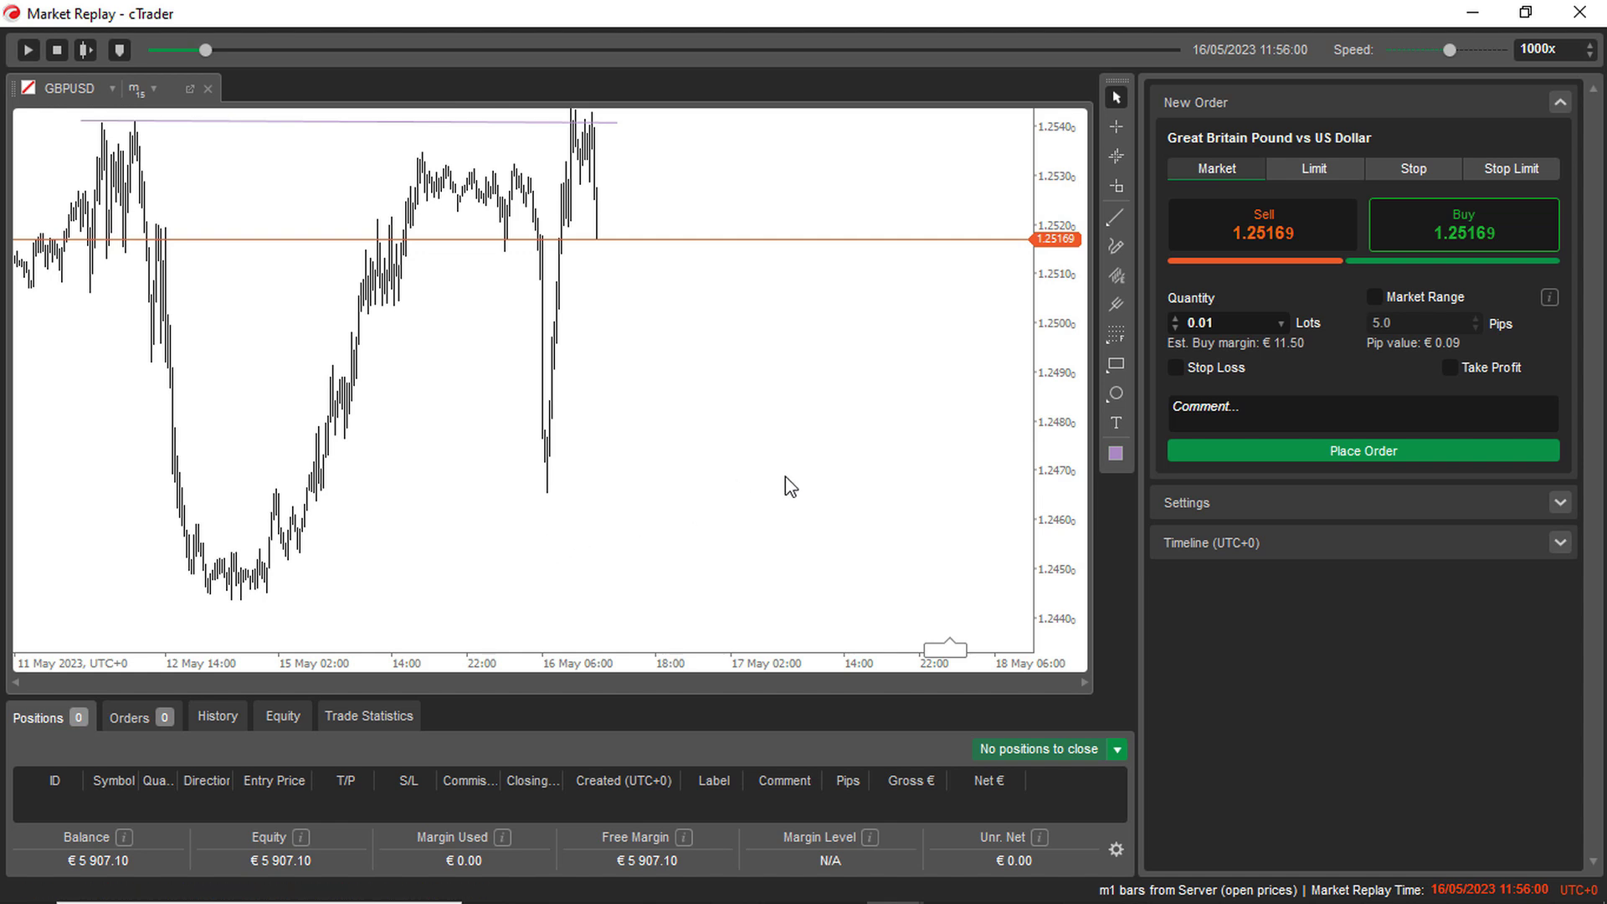
click(1116, 208)
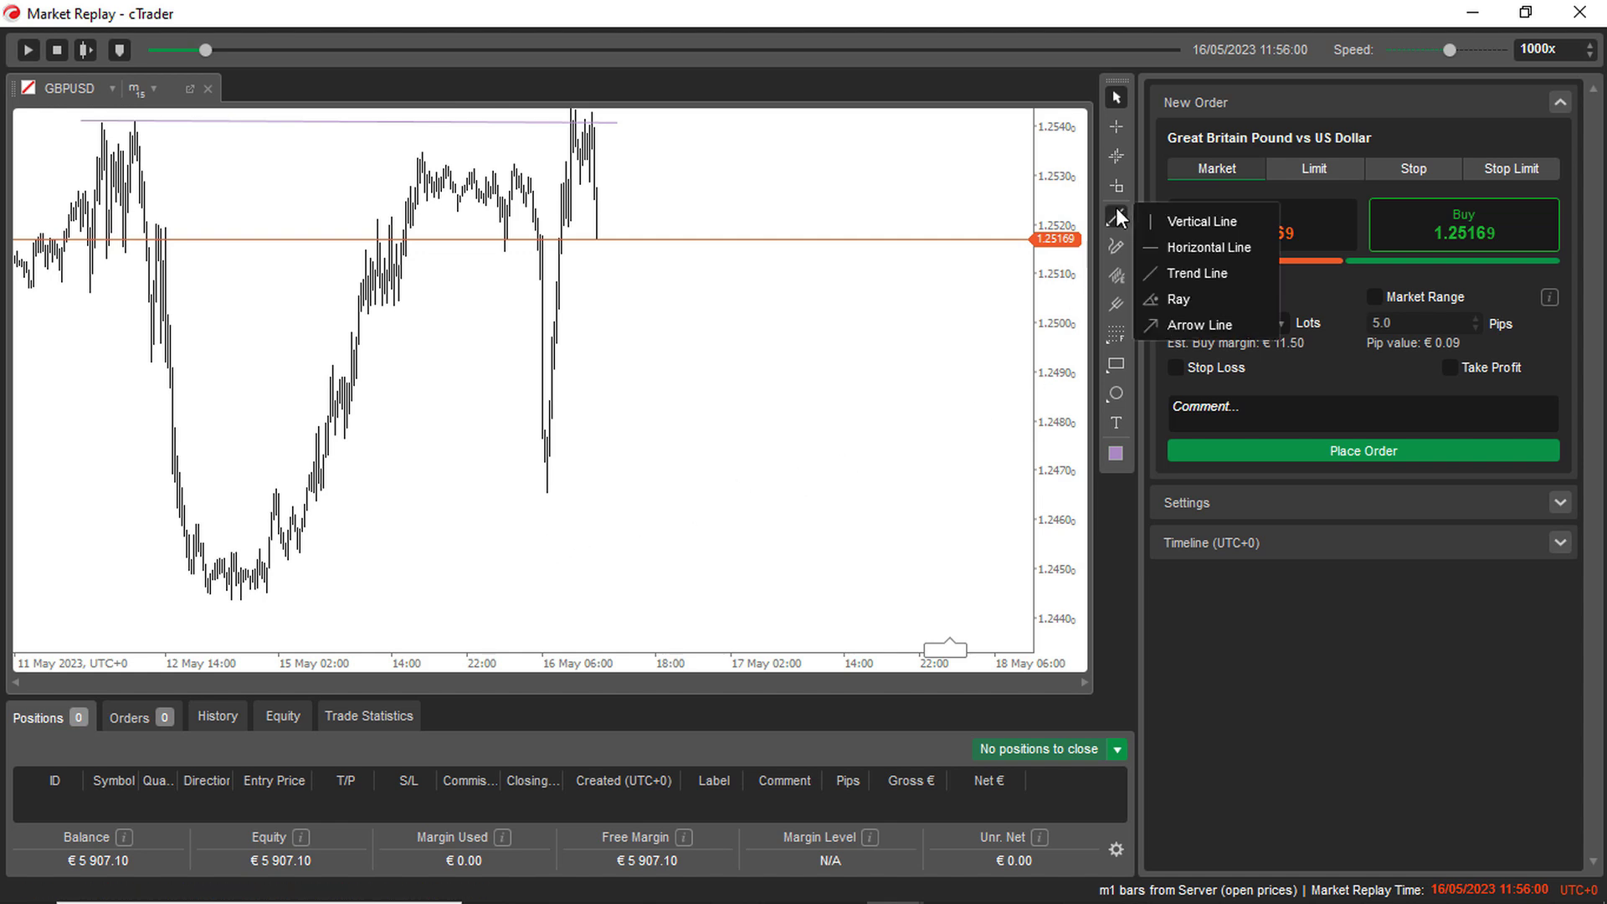
Step: Draw a horizontal liquidity line below the lows and set its price to 1.24362
click(1178, 241)
click(259, 626)
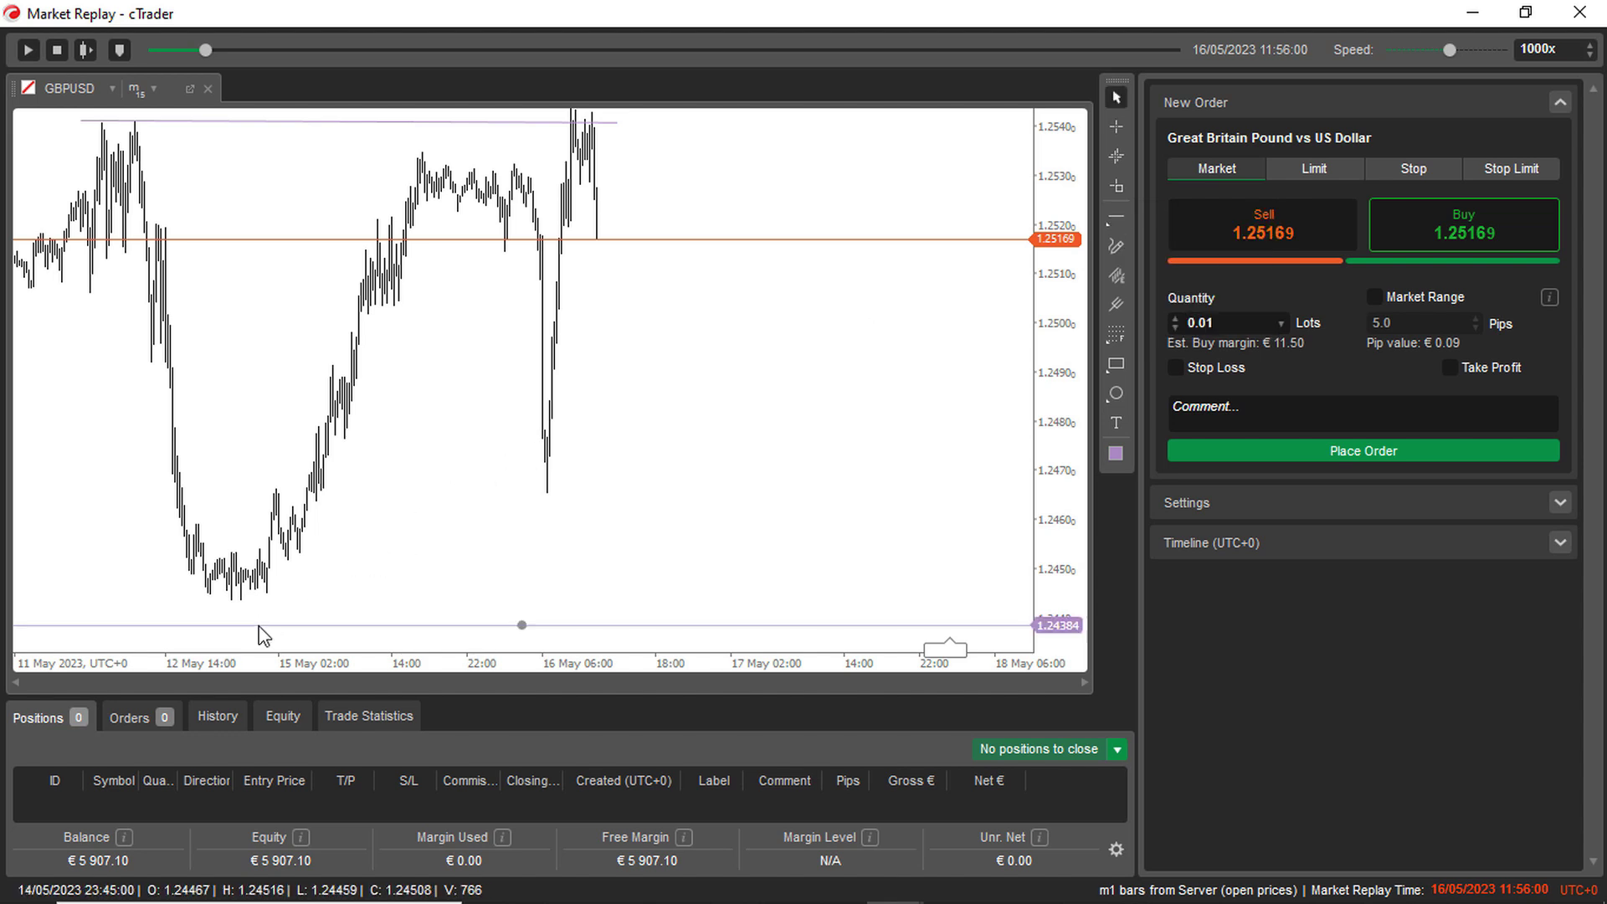
click(521, 625)
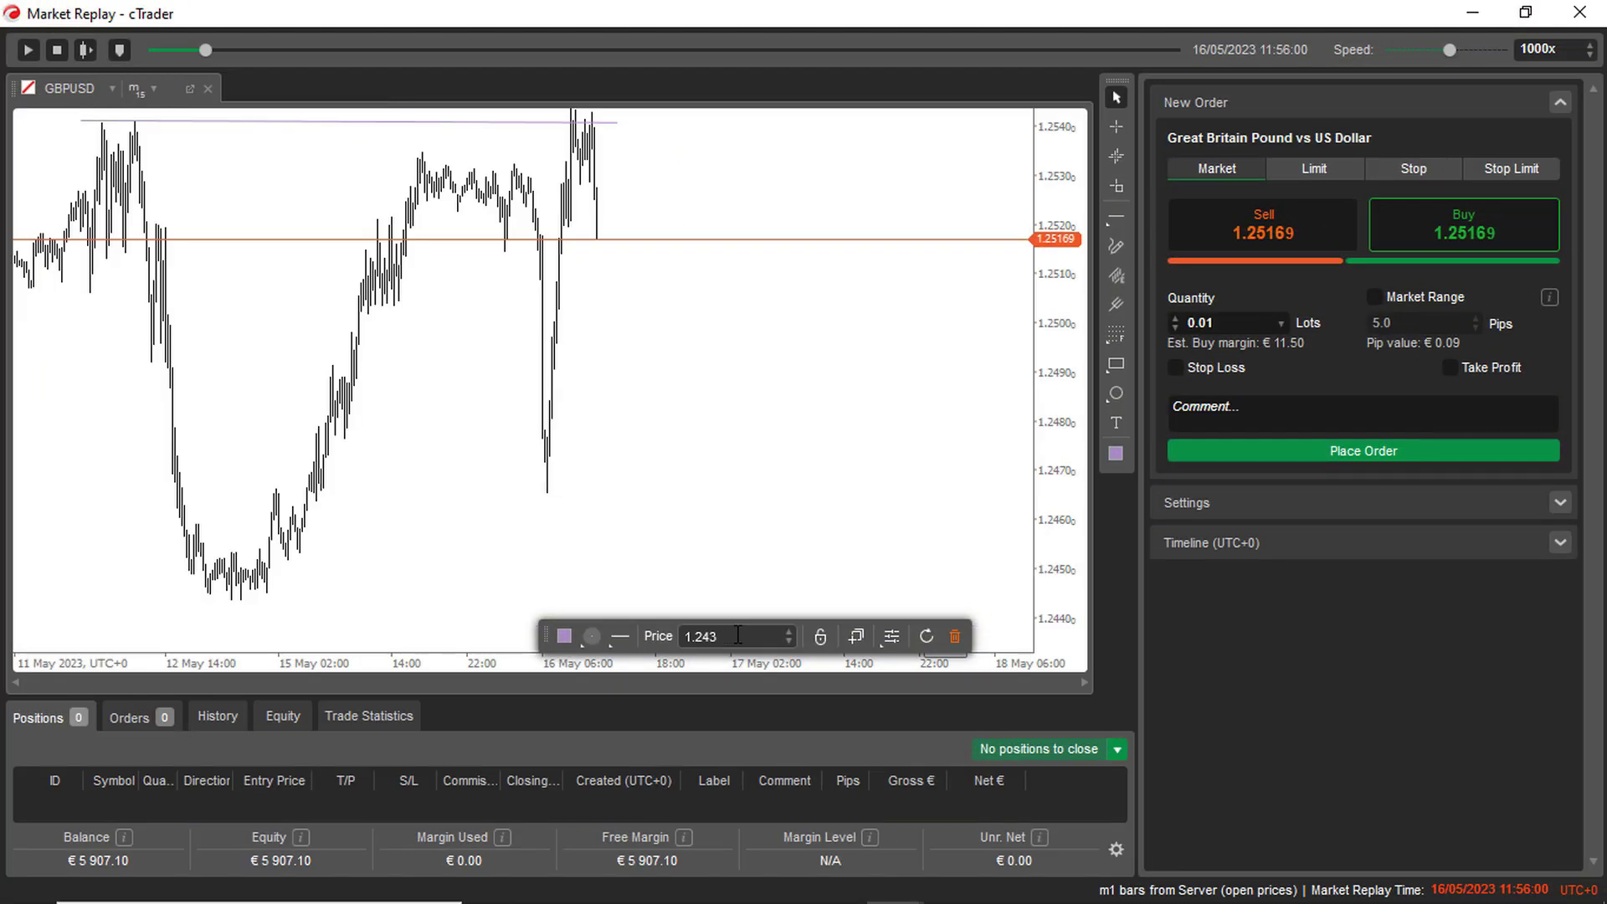
text(62)
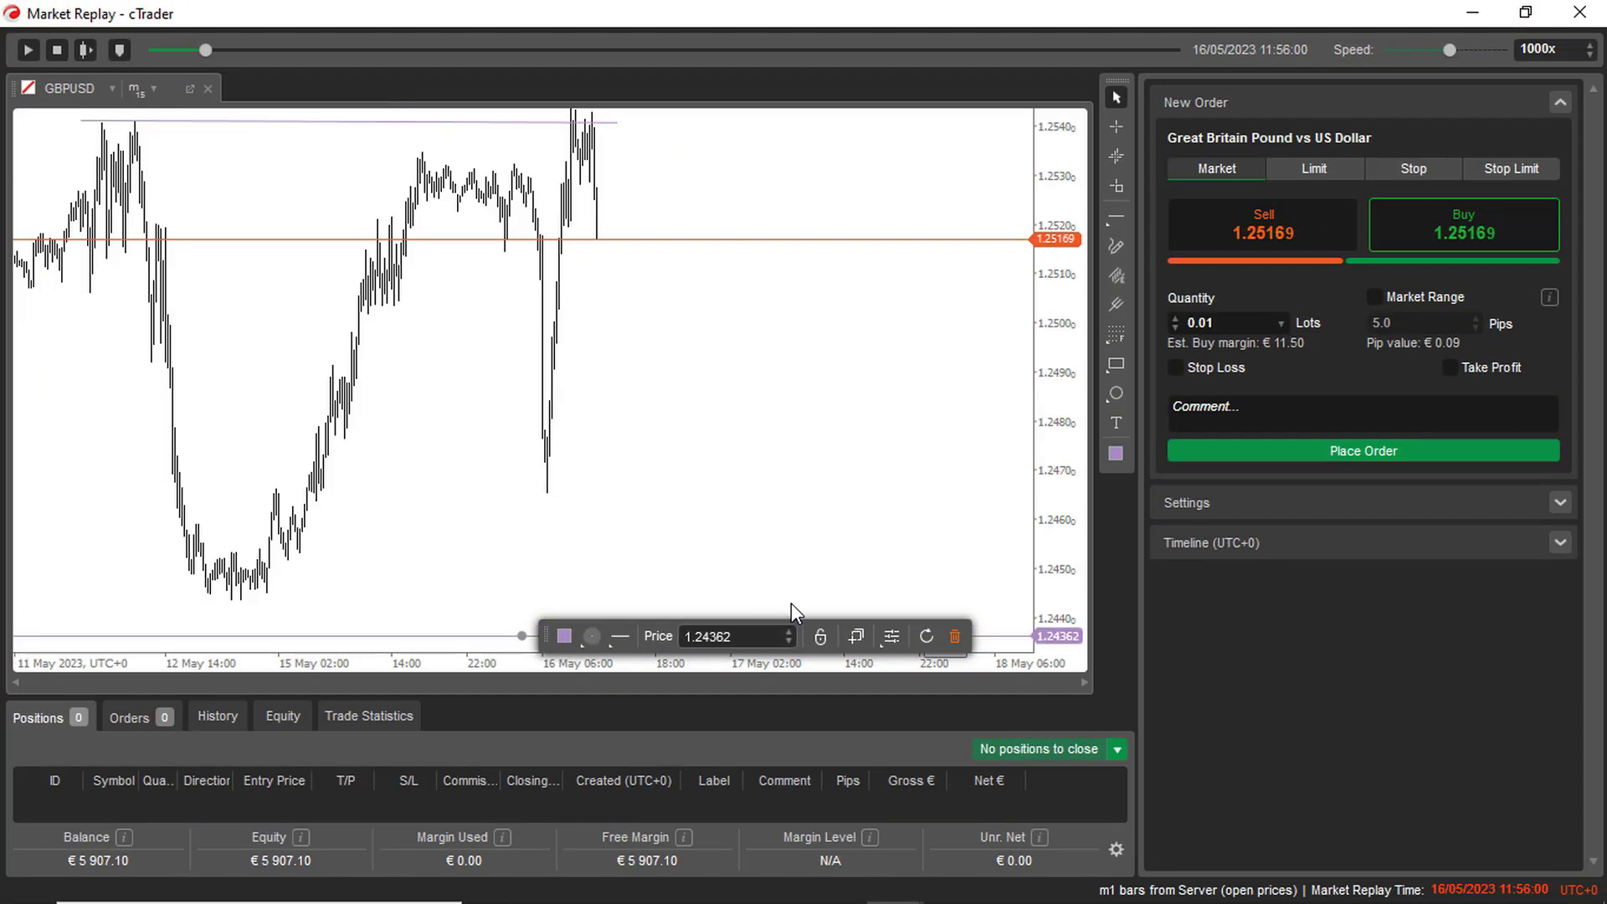
click(770, 573)
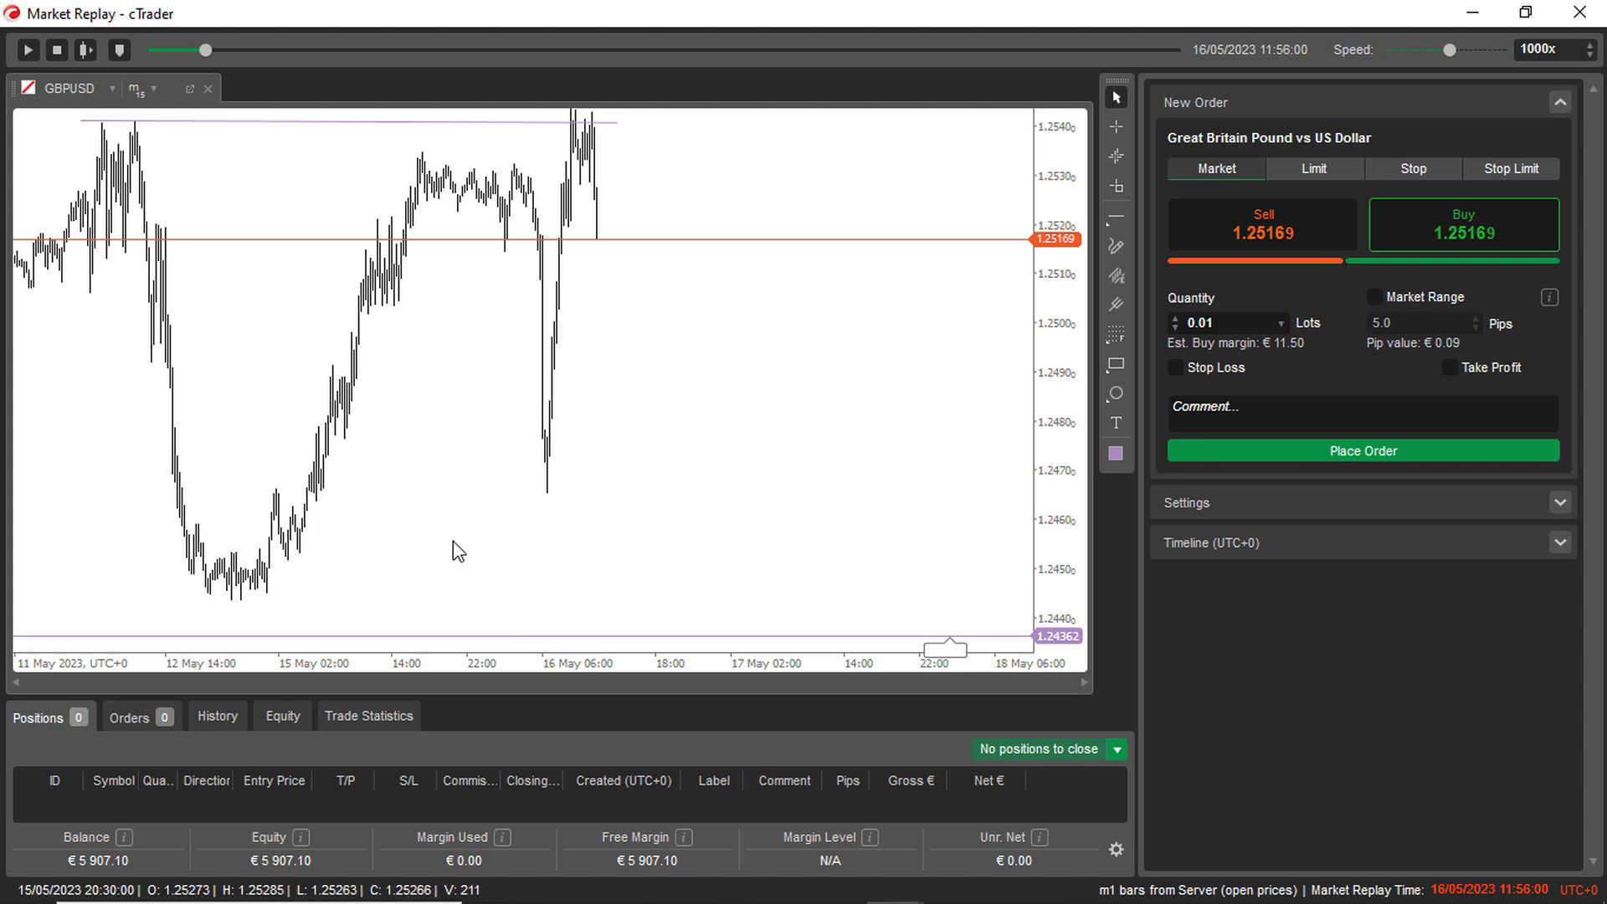
scroll(454, 550, up, 2)
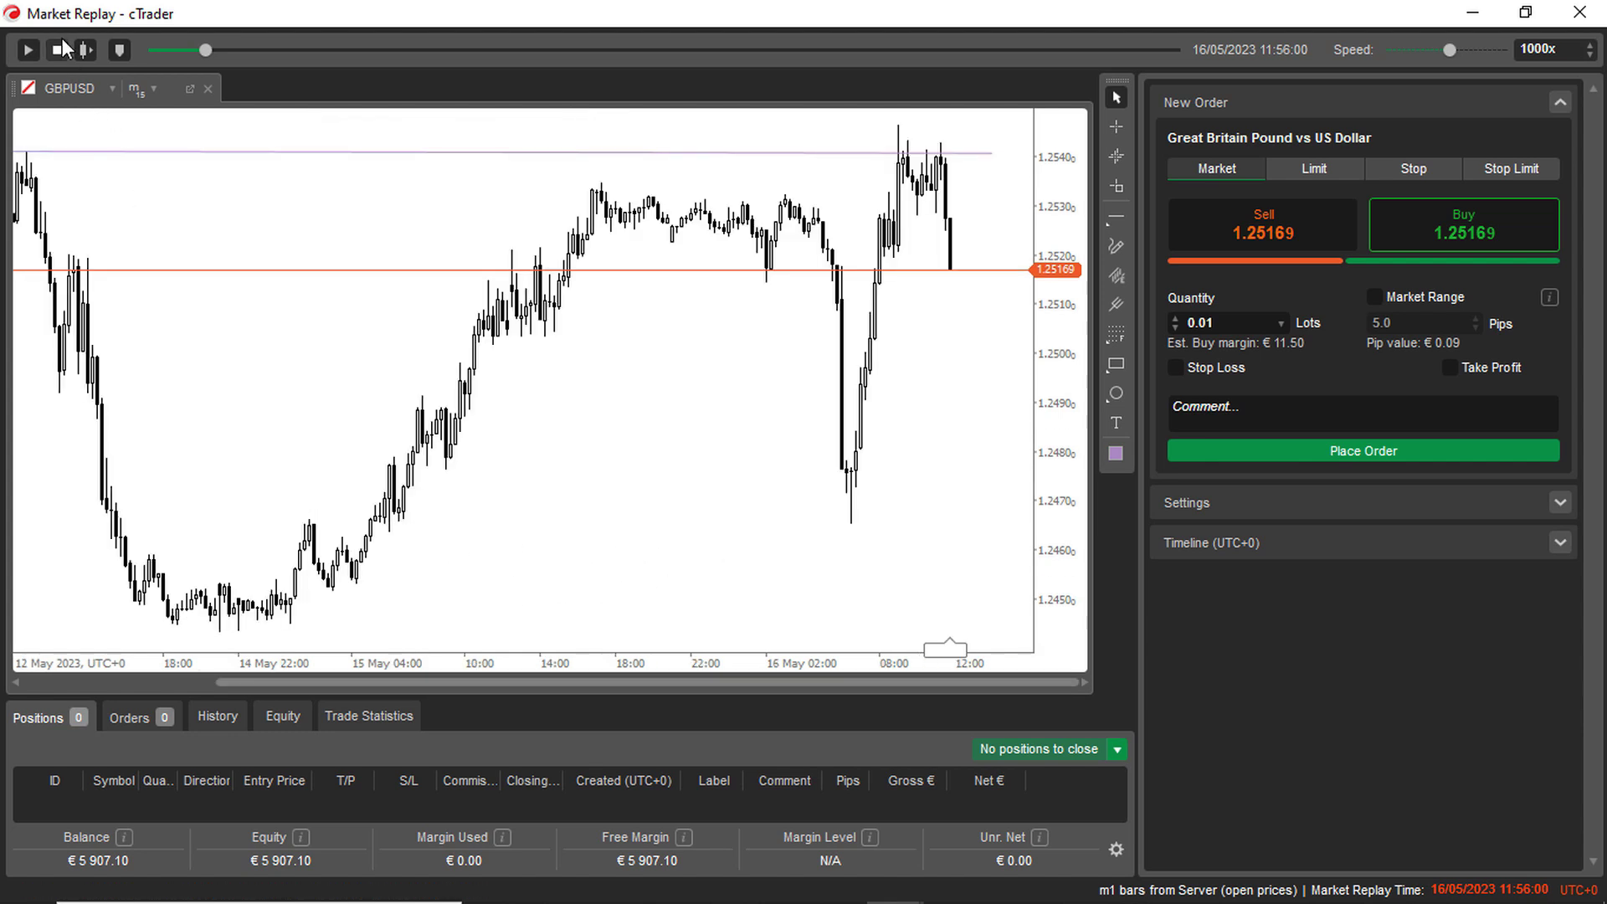
Step: Run the replay forward and pause it at 13:05 on 16 May
click(29, 49)
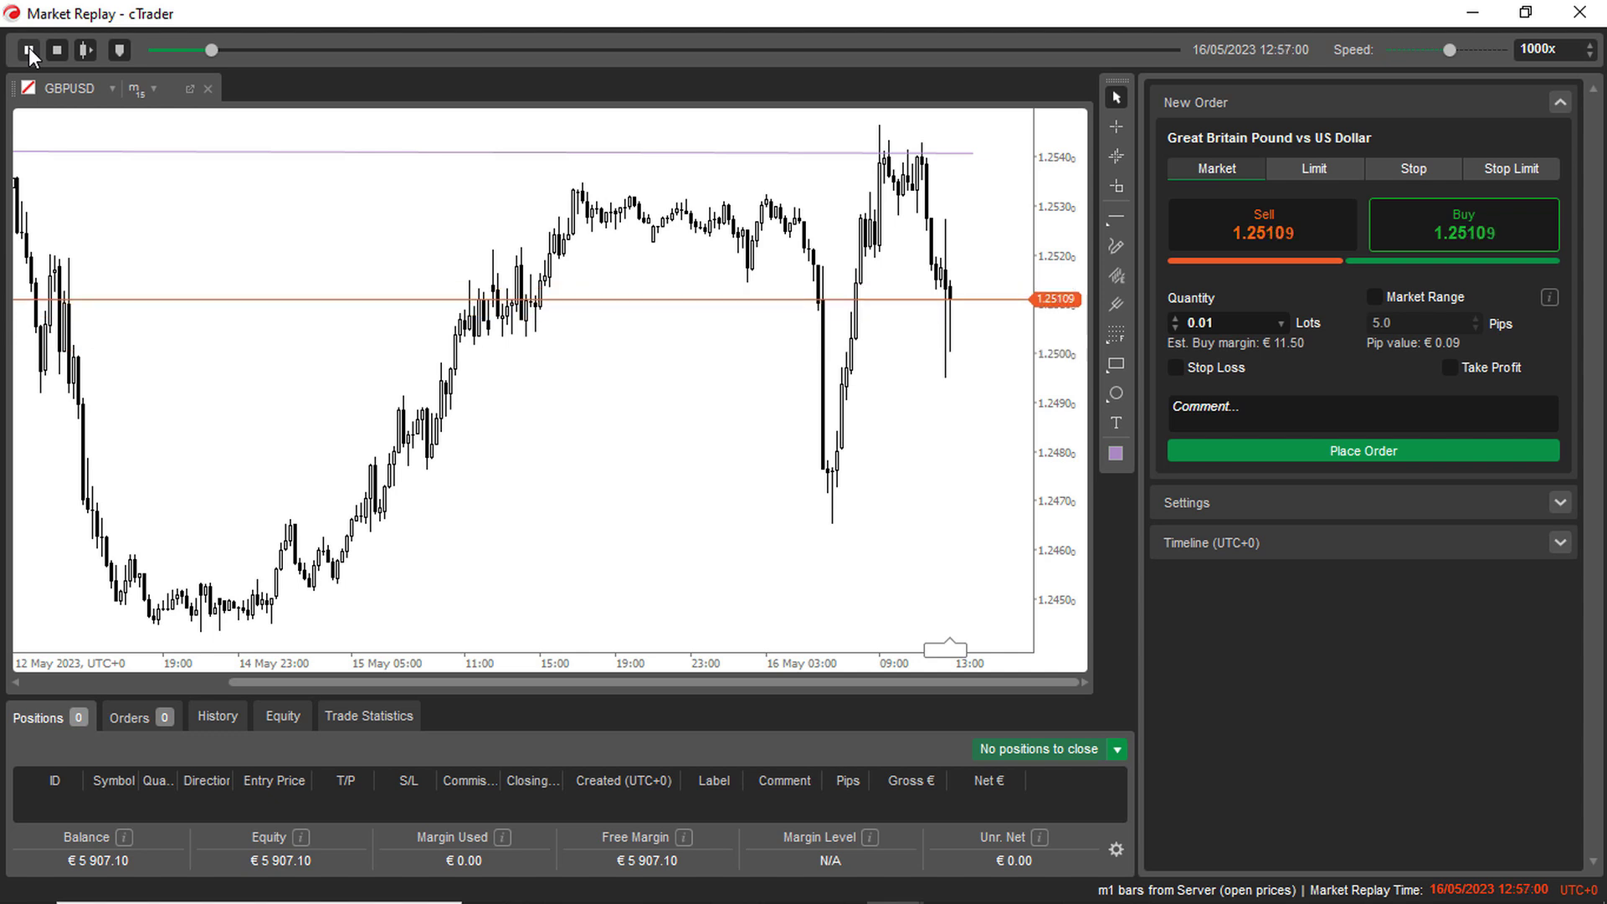
click(29, 49)
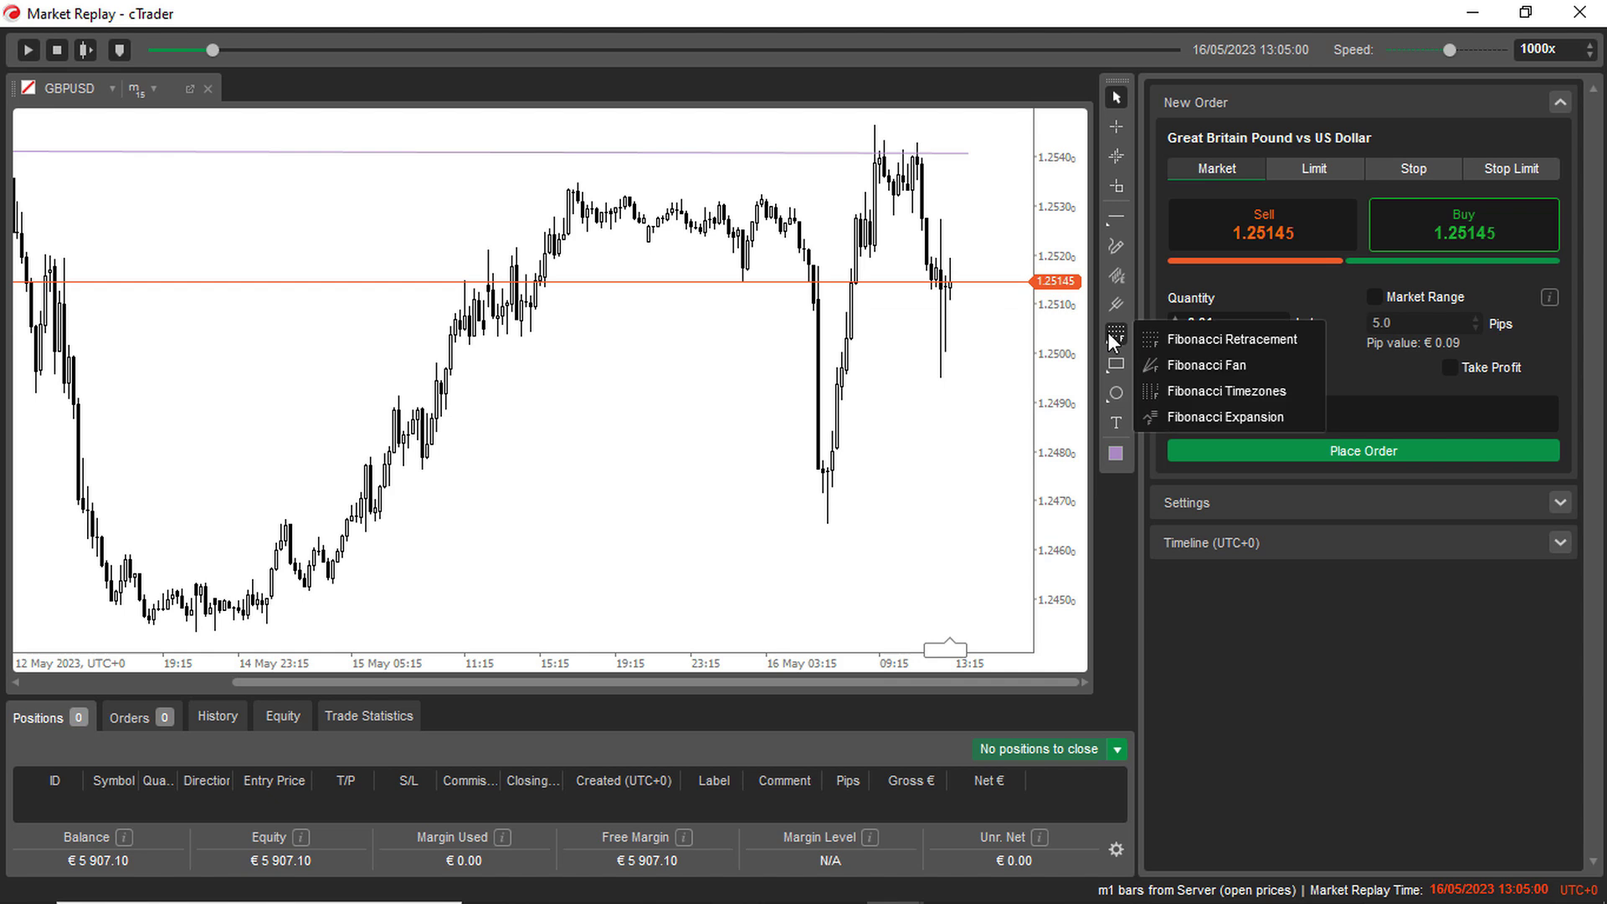
Step: Box the 16 May spike (about 1.2530–1.2545) with a rectangle and pan the chart left
click(1116, 363)
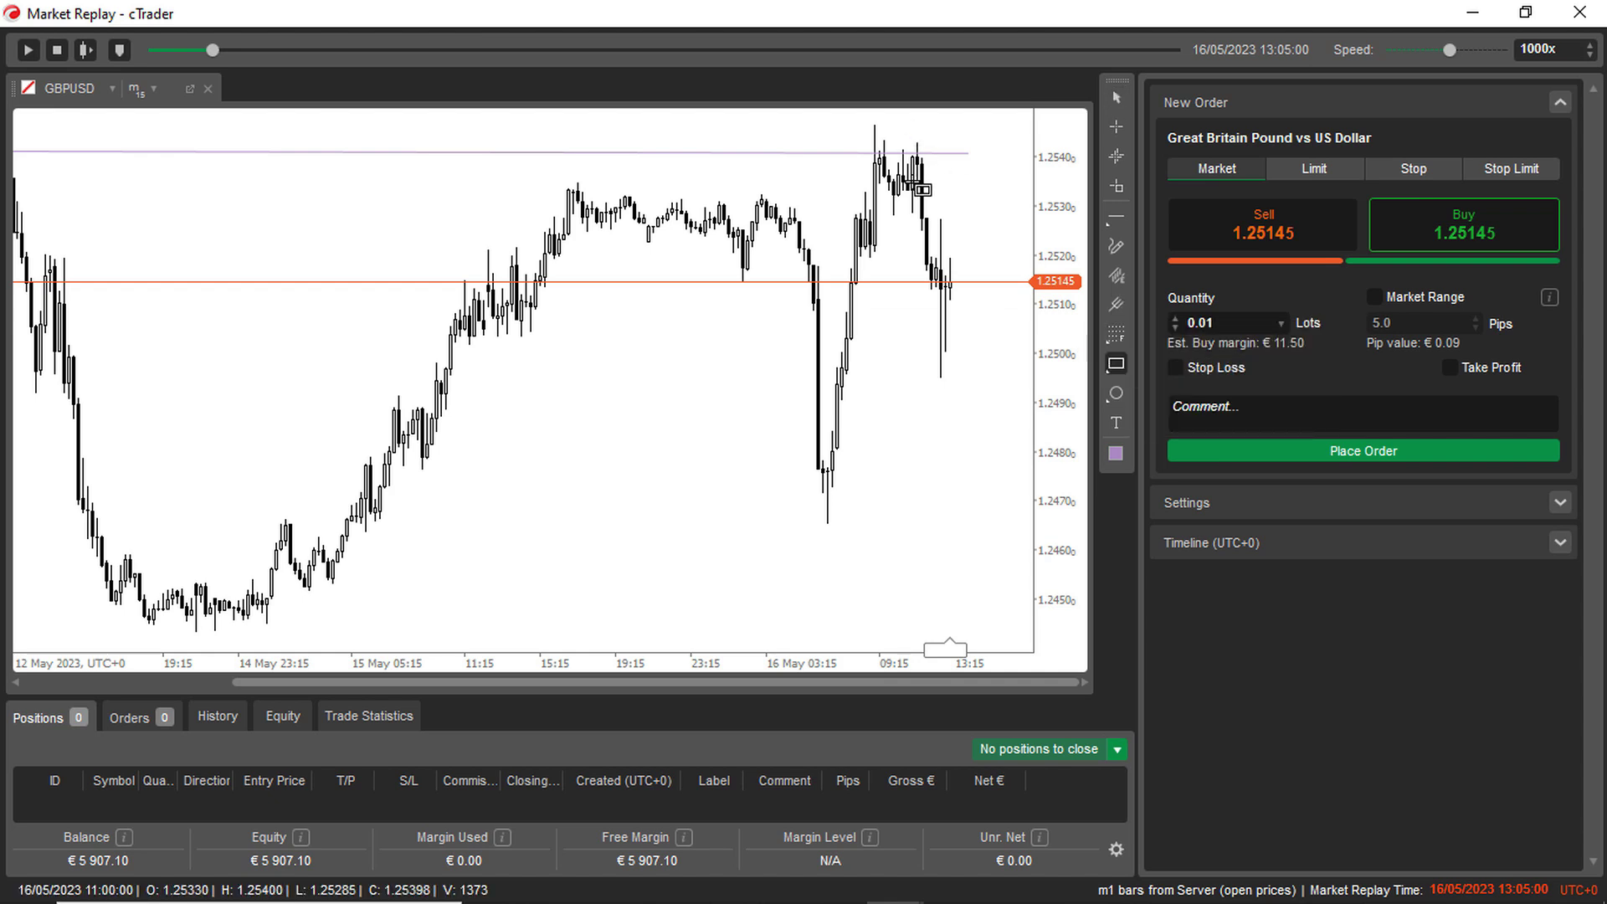
drag(910, 182, 1006, 139)
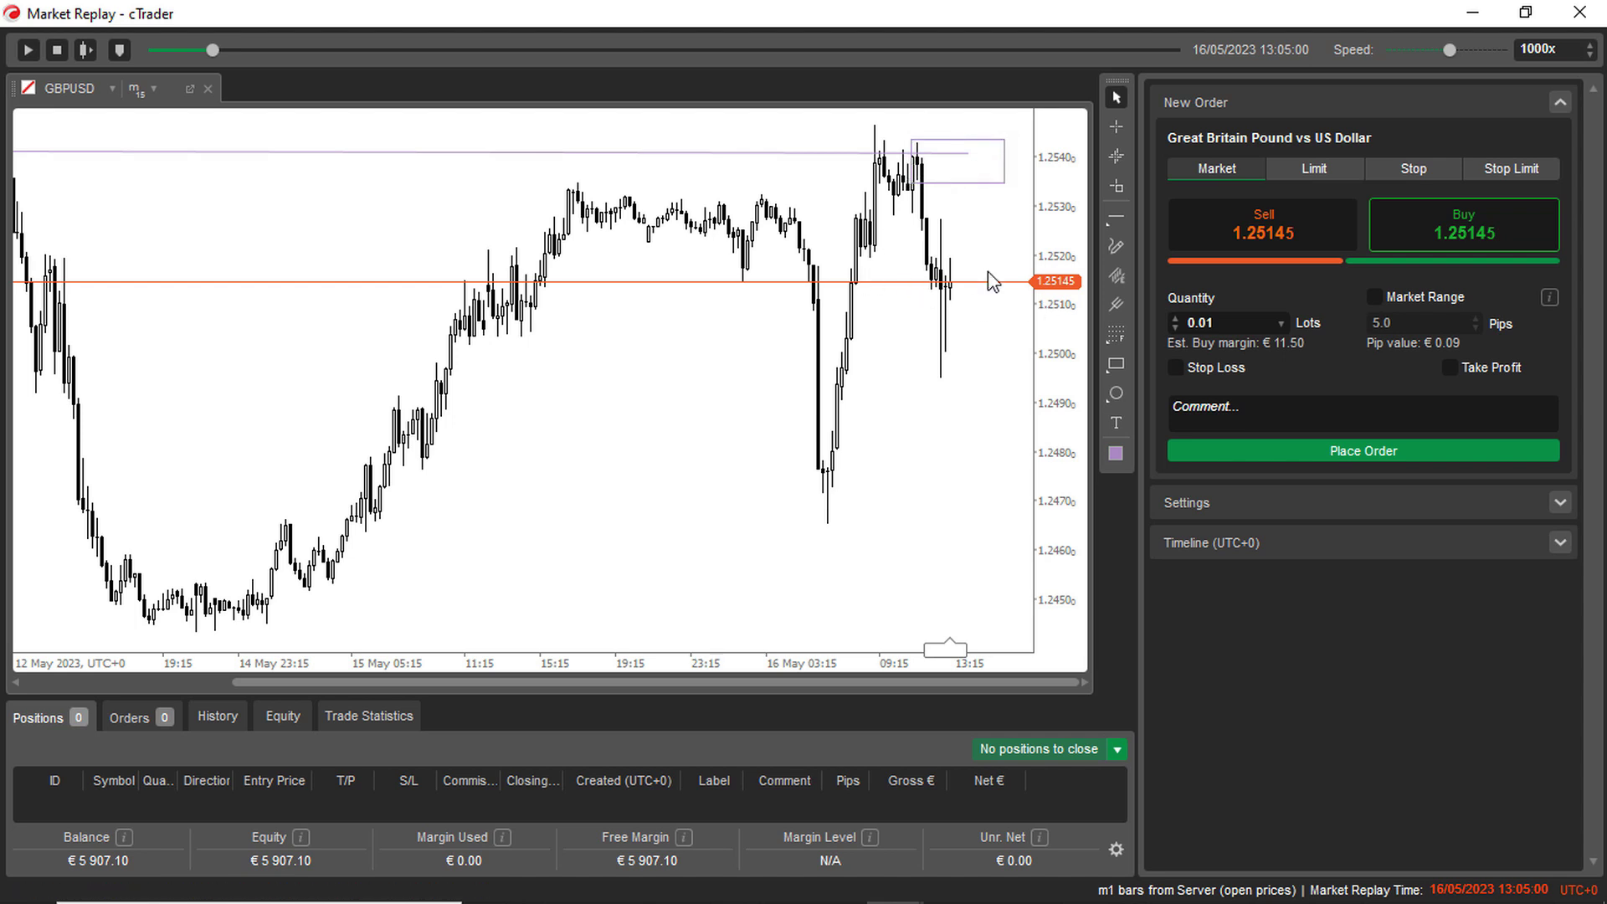
drag(910, 183, 903, 209)
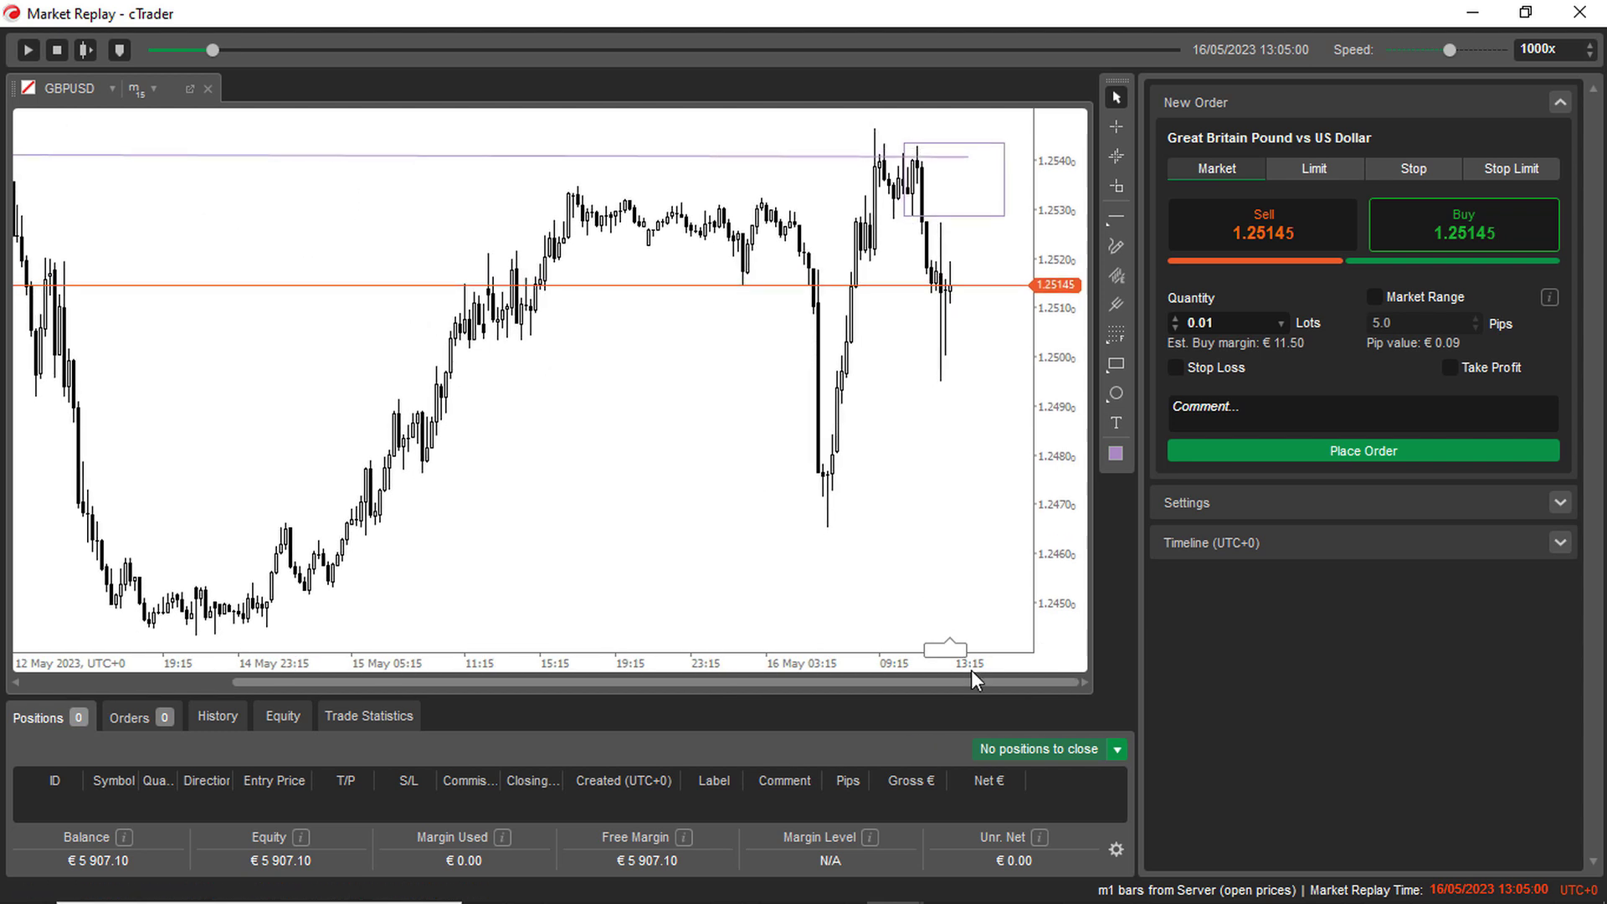
drag(955, 660, 530, 628)
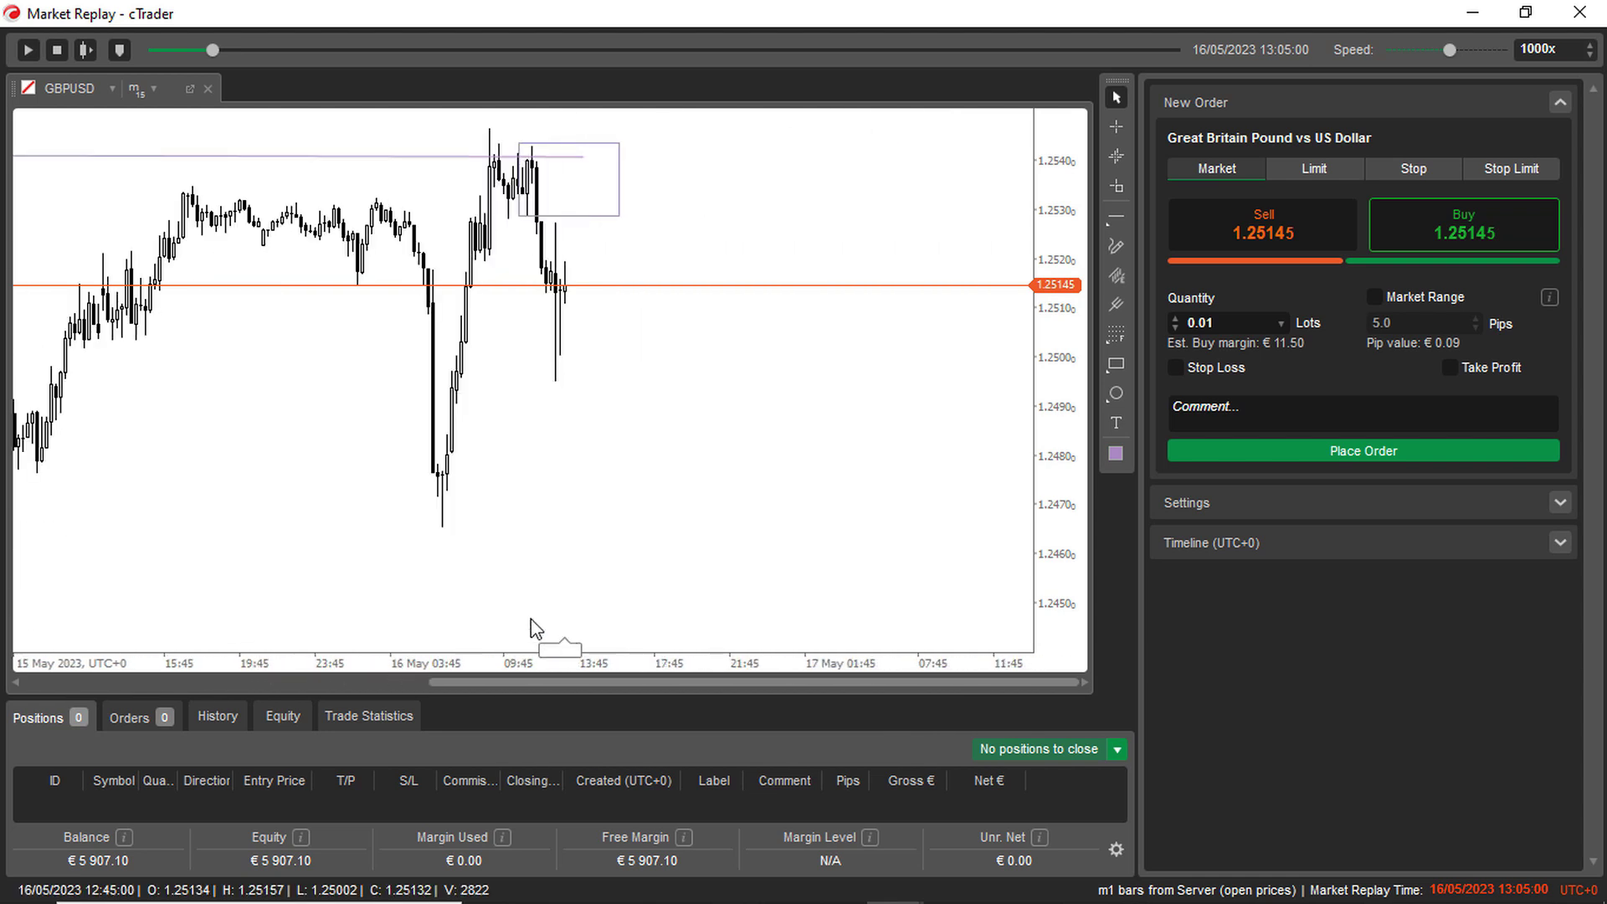
Step: Play and pause the replay twice to advance it to 14:07 on 16 May
click(27, 49)
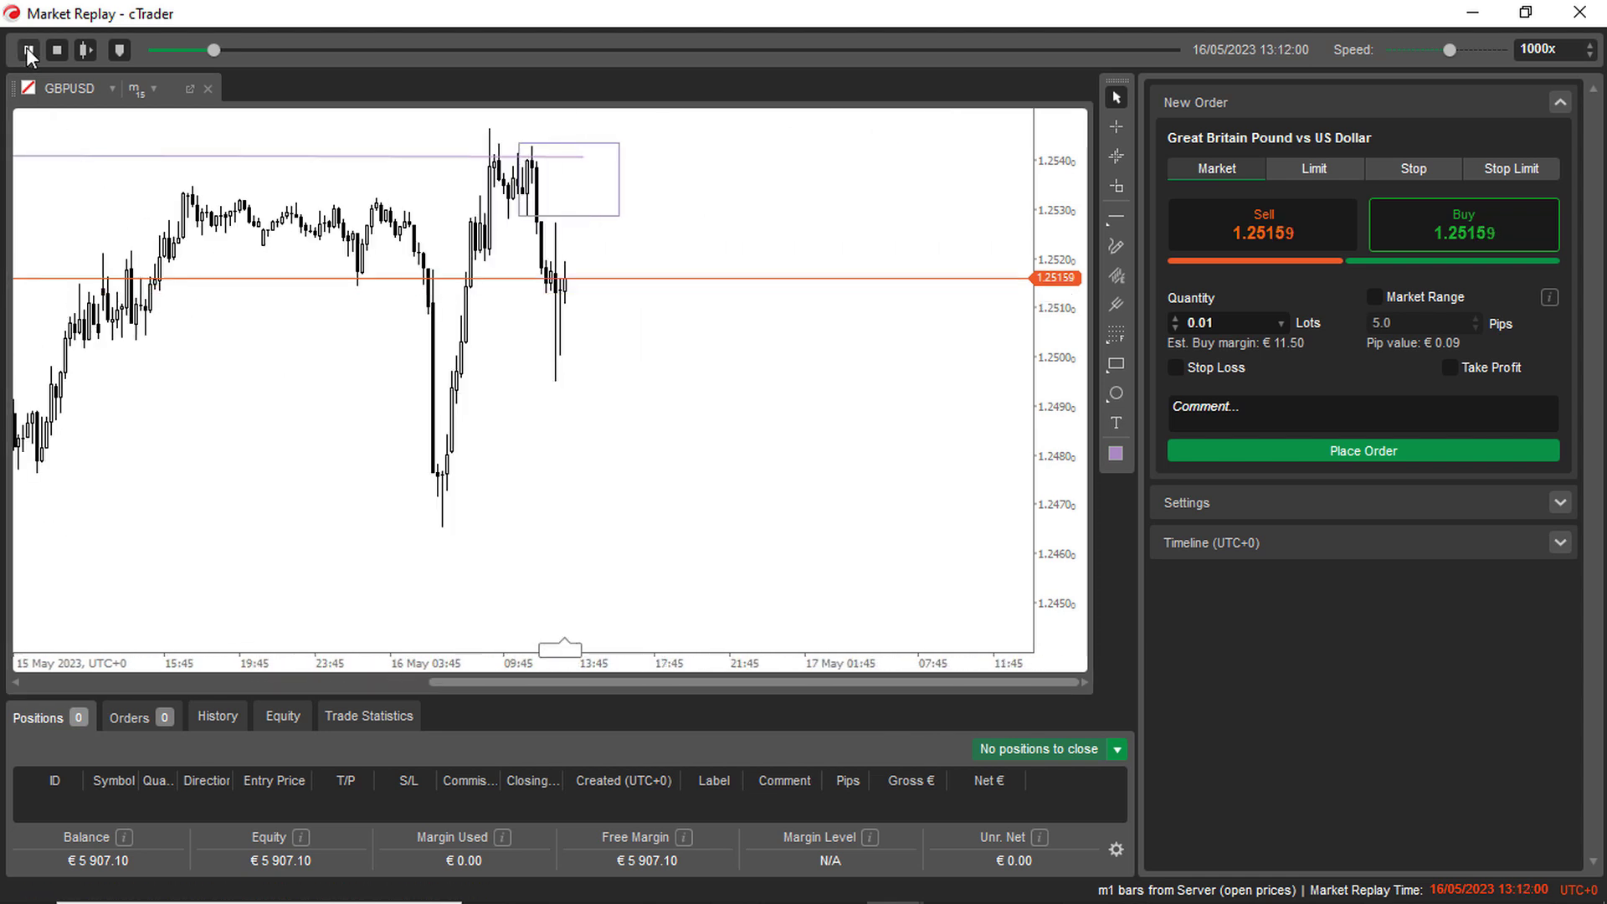
click(27, 50)
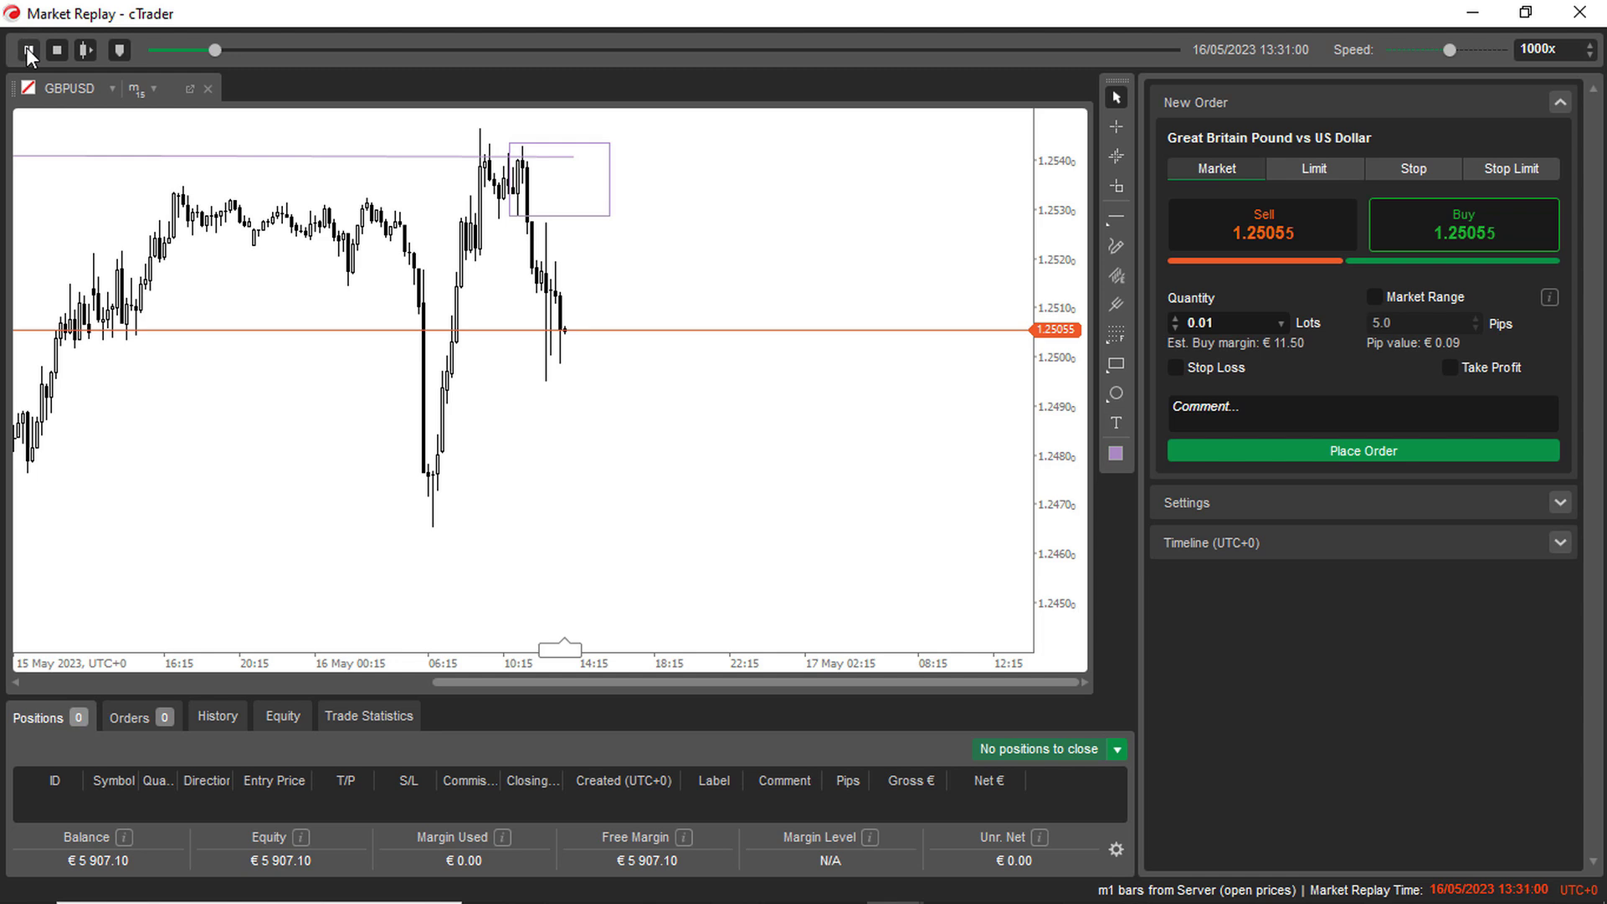
click(28, 50)
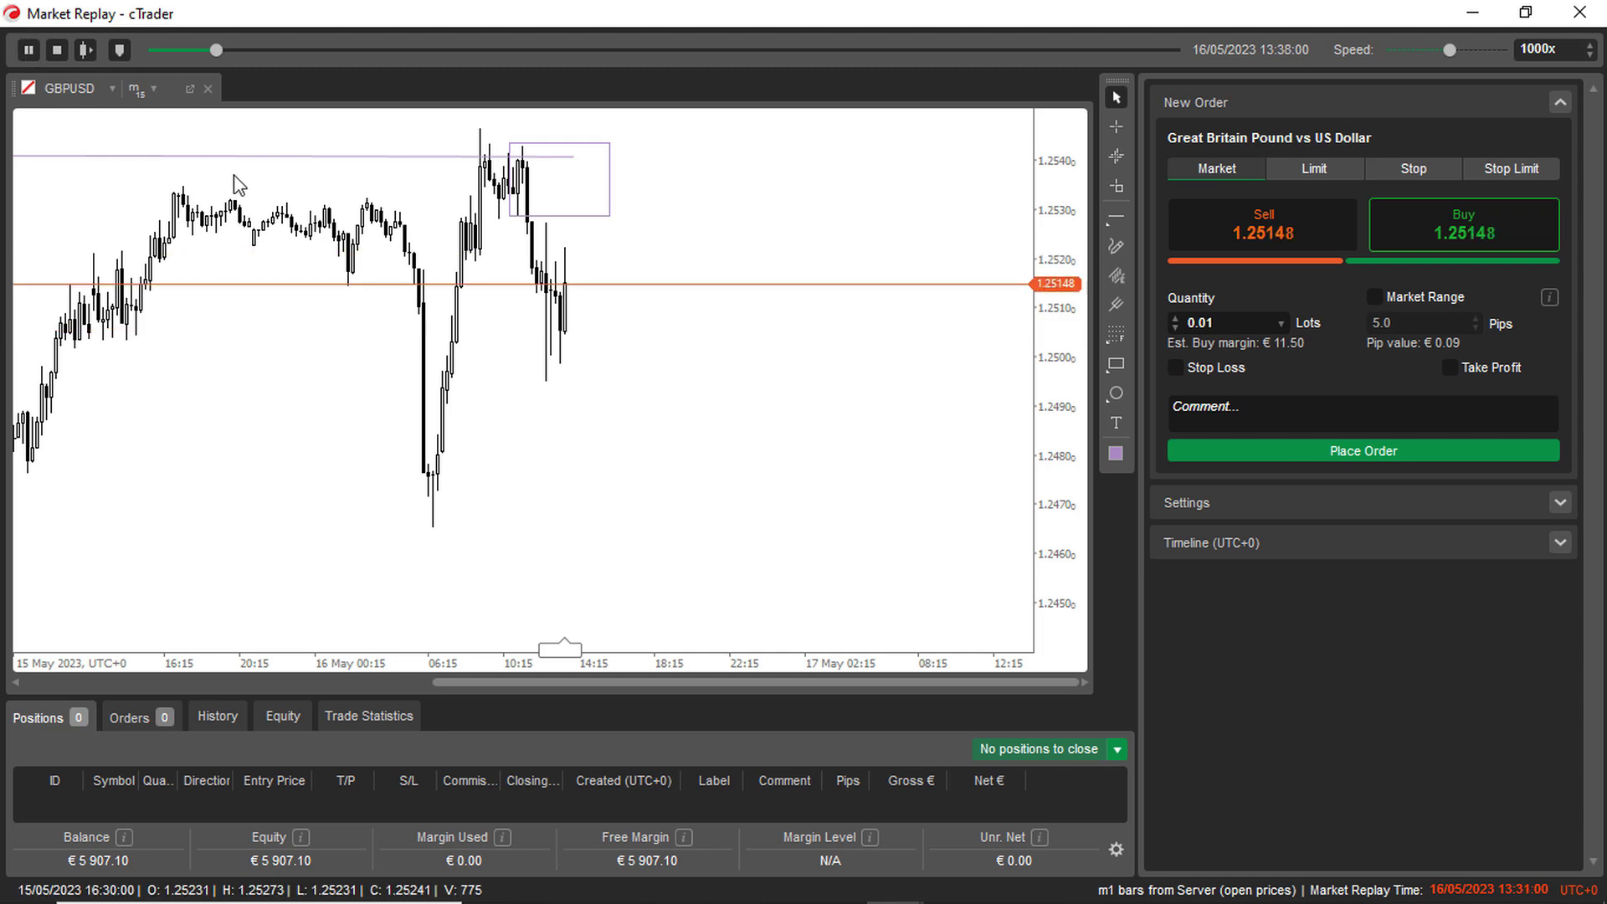
click(28, 49)
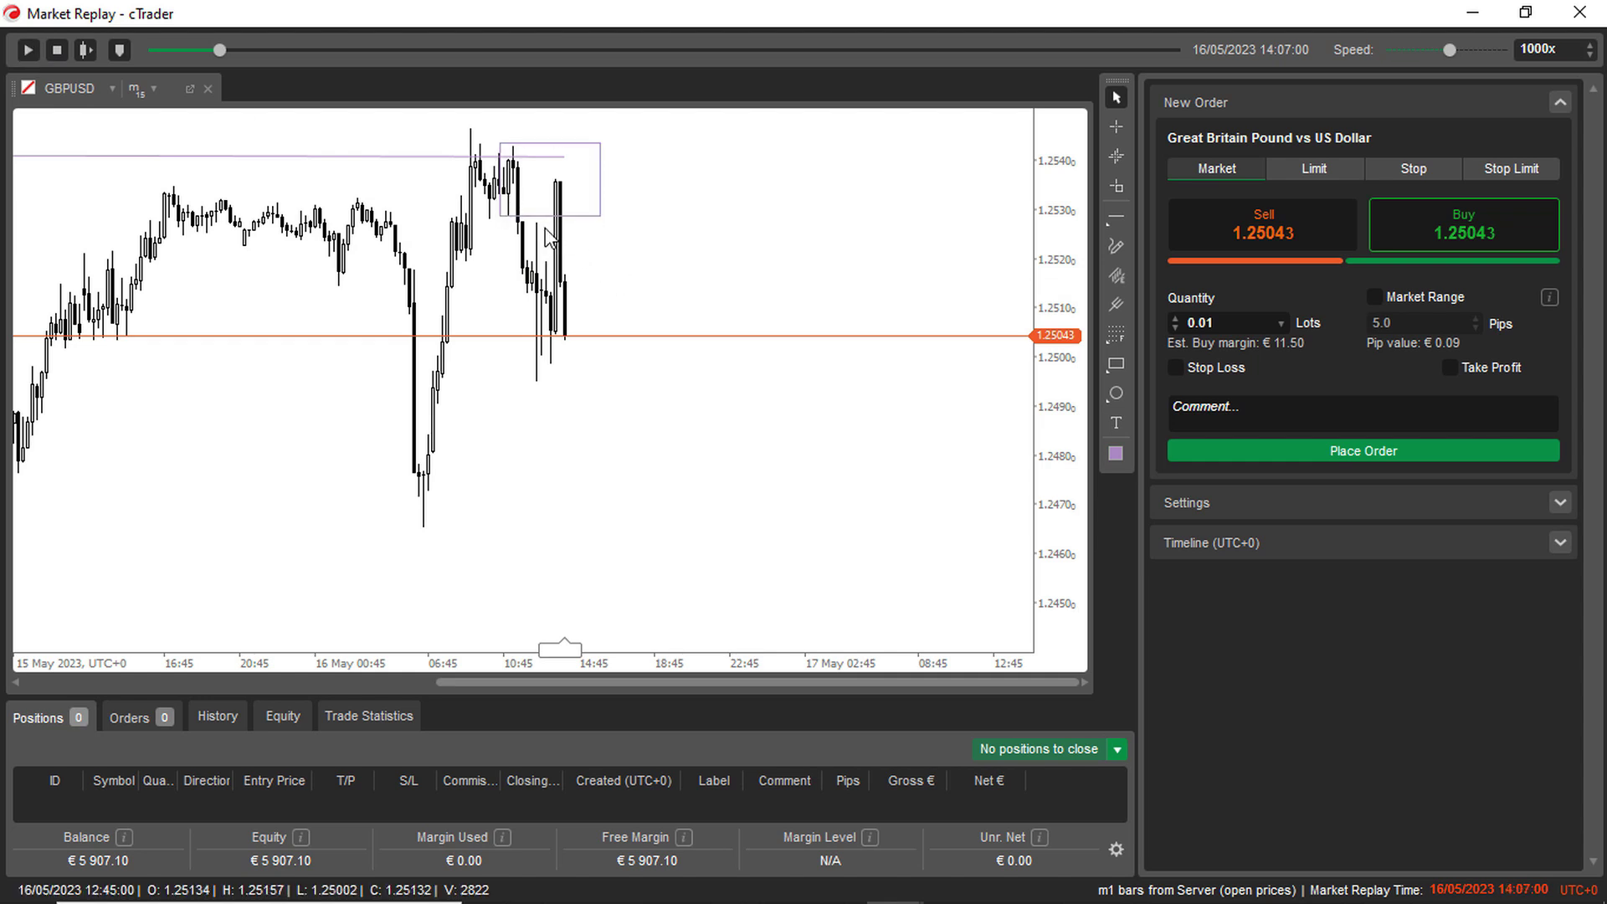
mouse_move(221, 48)
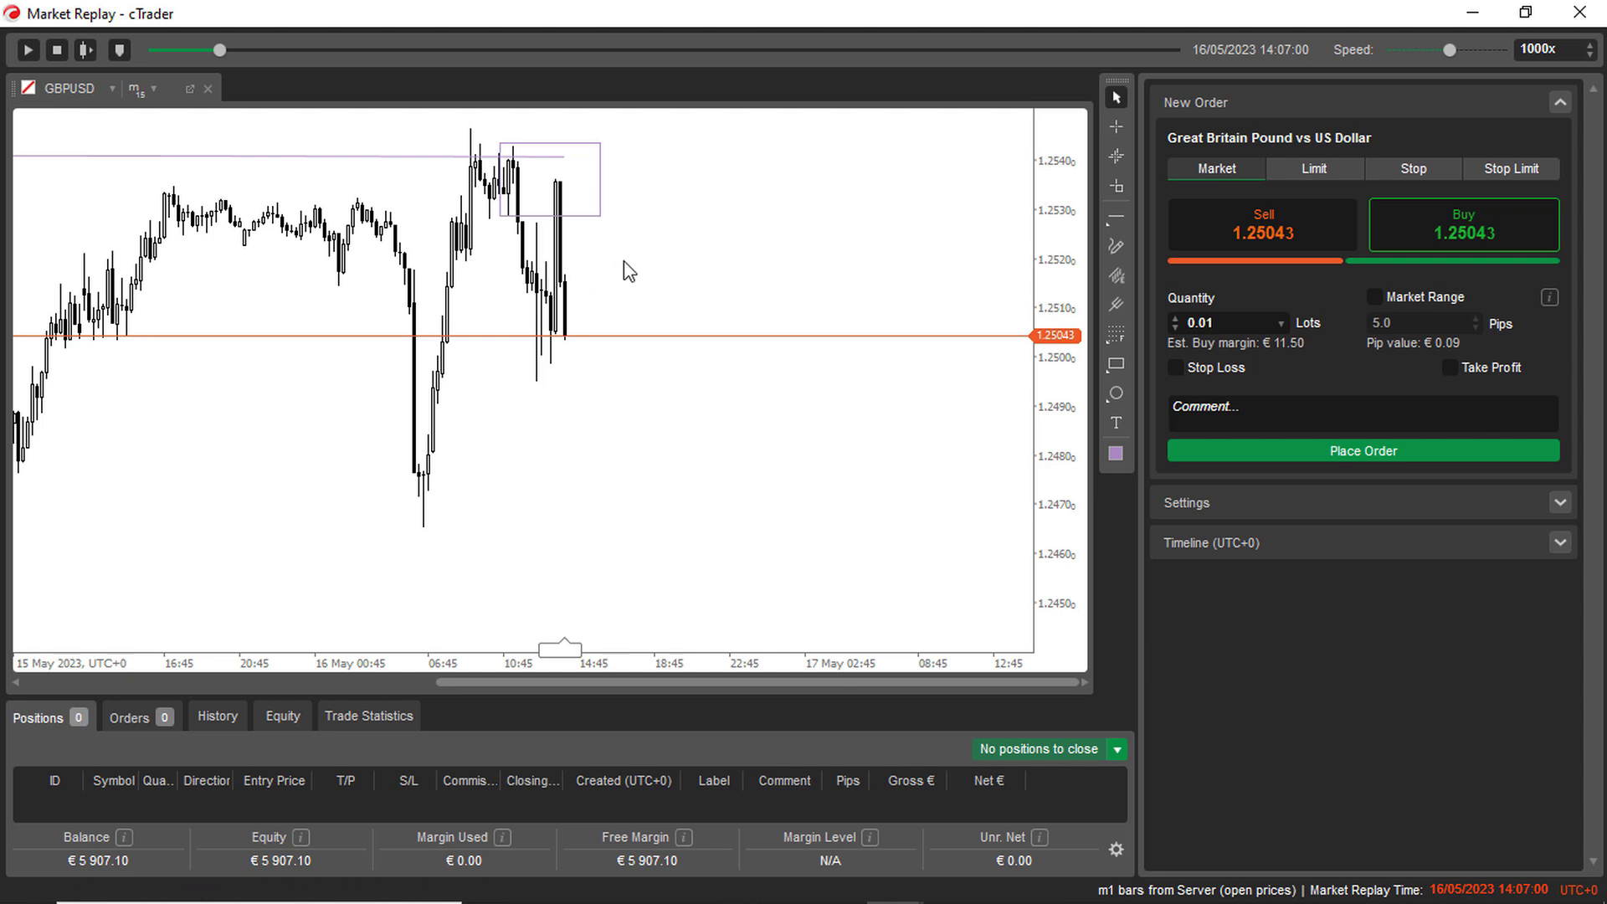
Step: Place horizontal levels at 1.25205 and 1.25378
click(1116, 219)
click(571, 255)
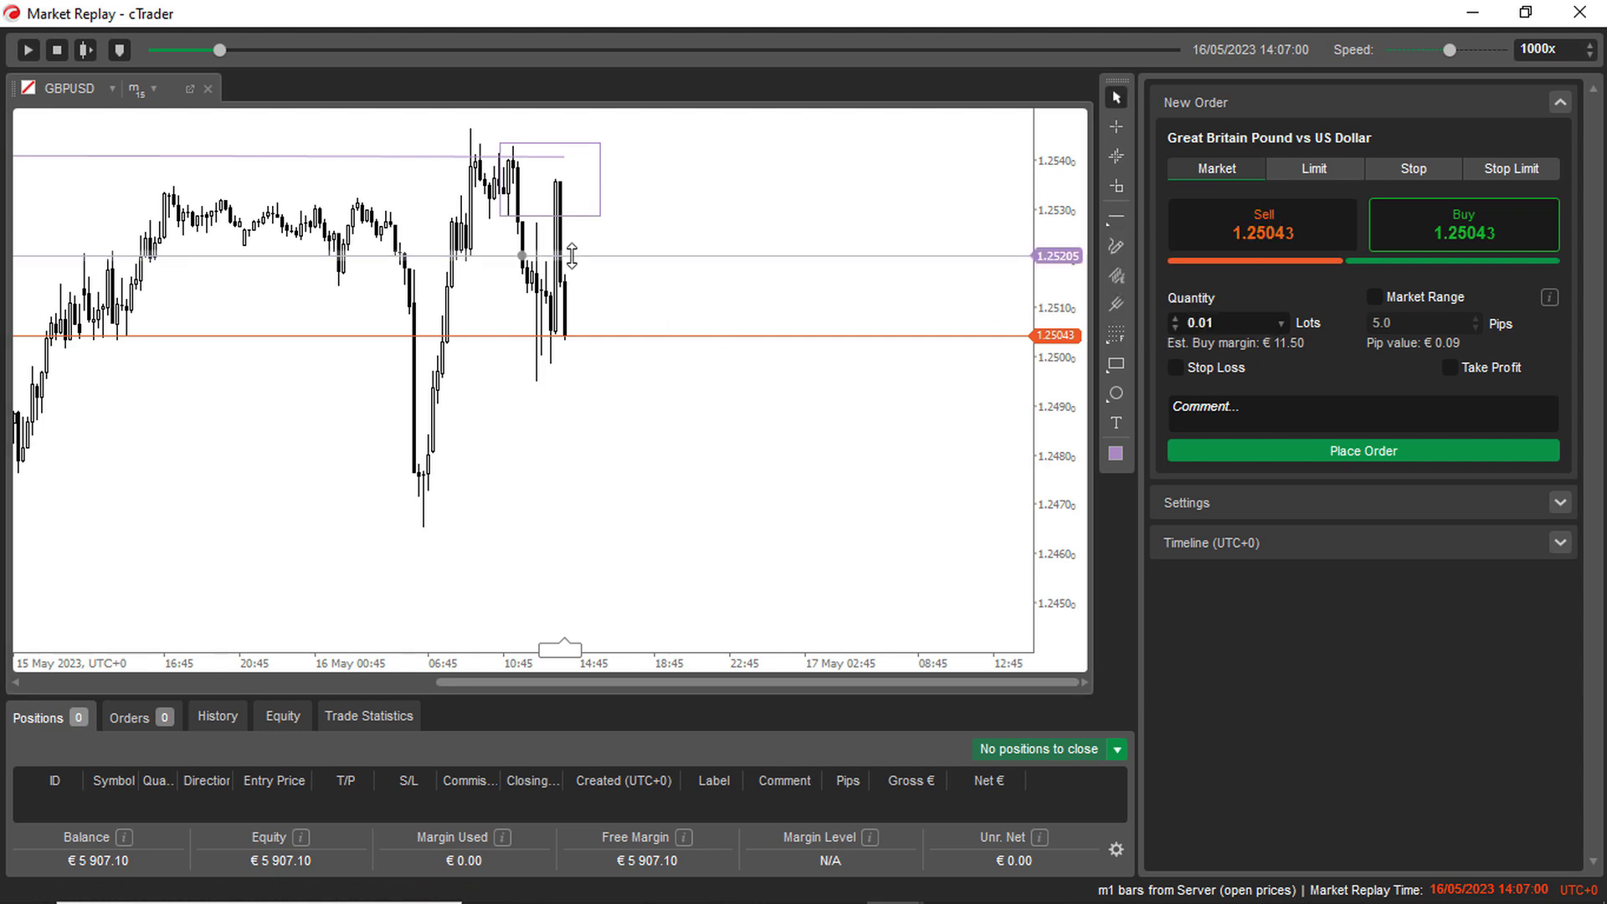
click(1116, 220)
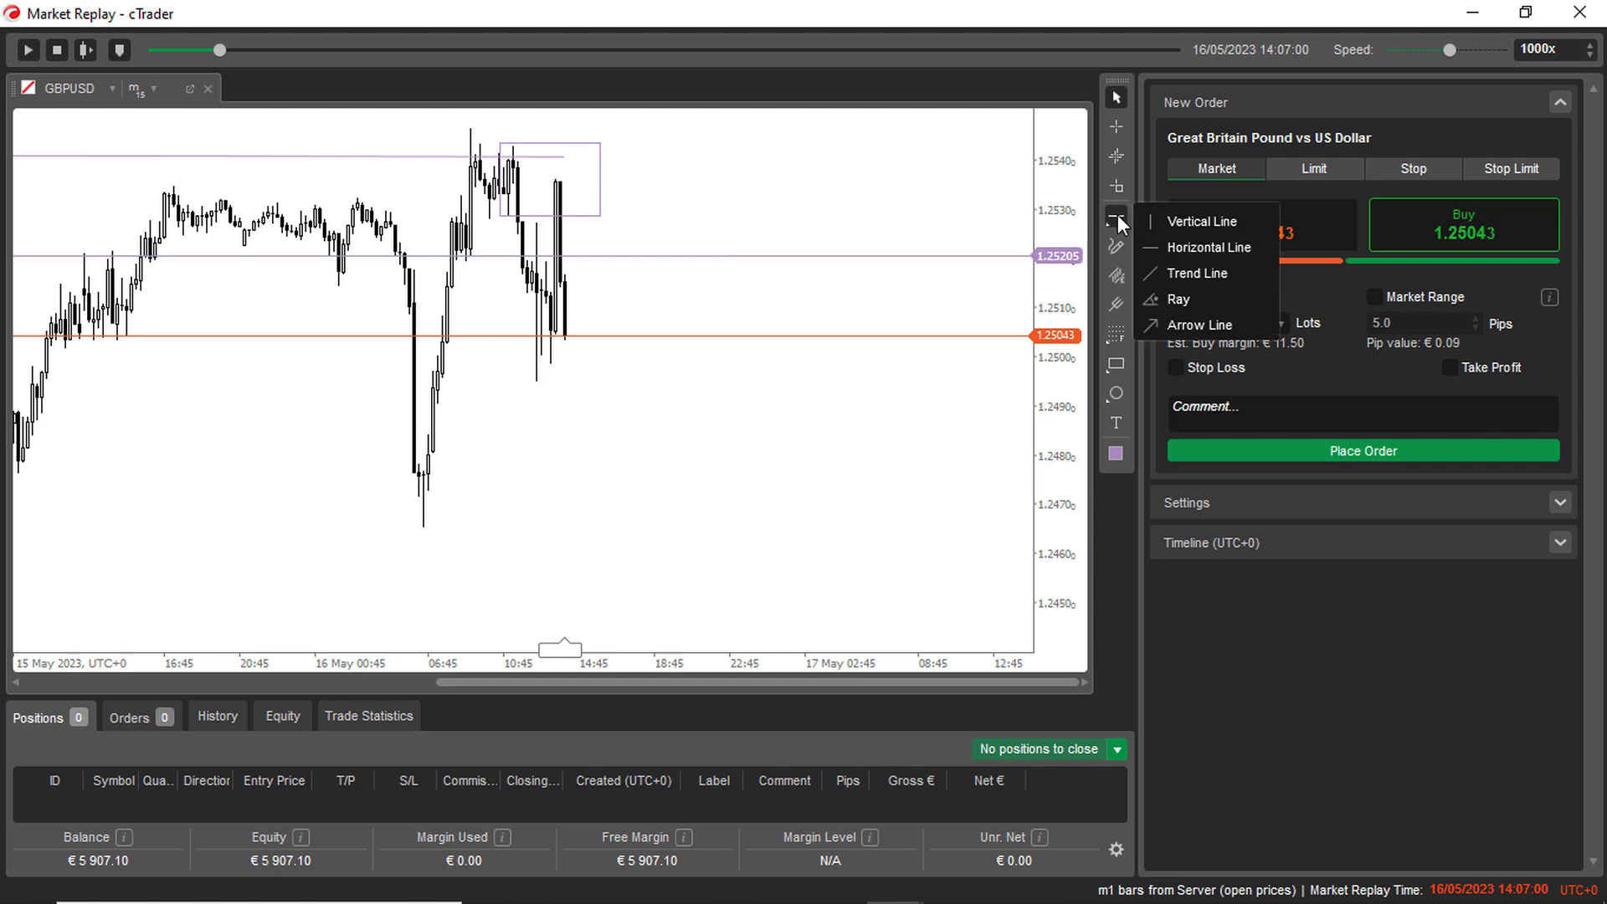
click(1180, 255)
click(622, 171)
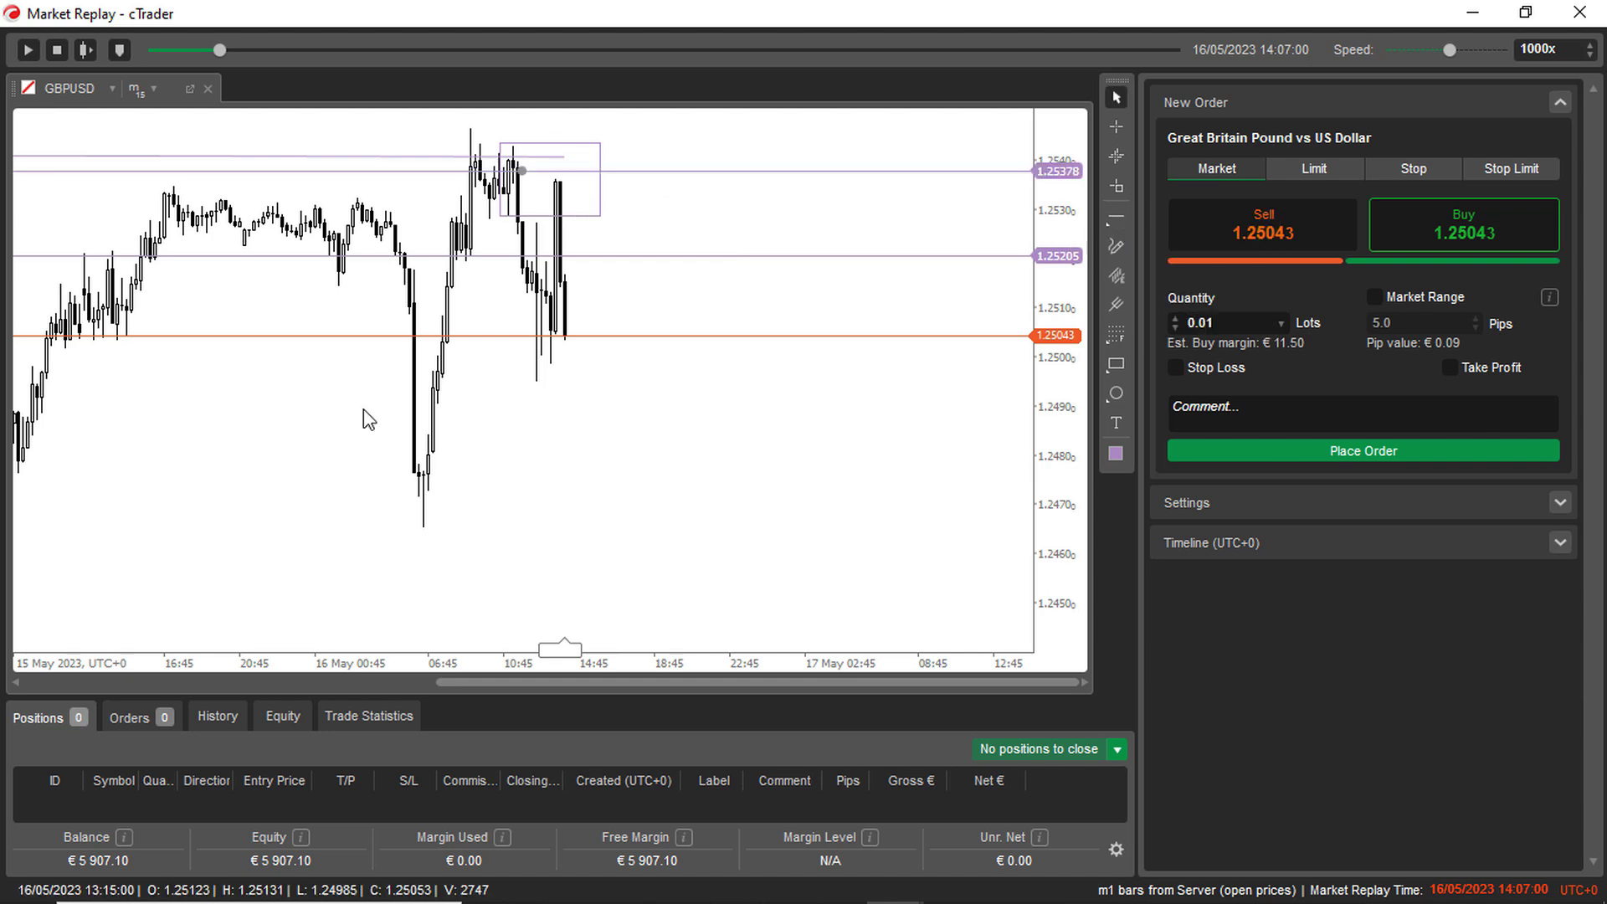
Step: Pan the chart to frame the recent bars and start the replay
scroll(714, 416, up, 10)
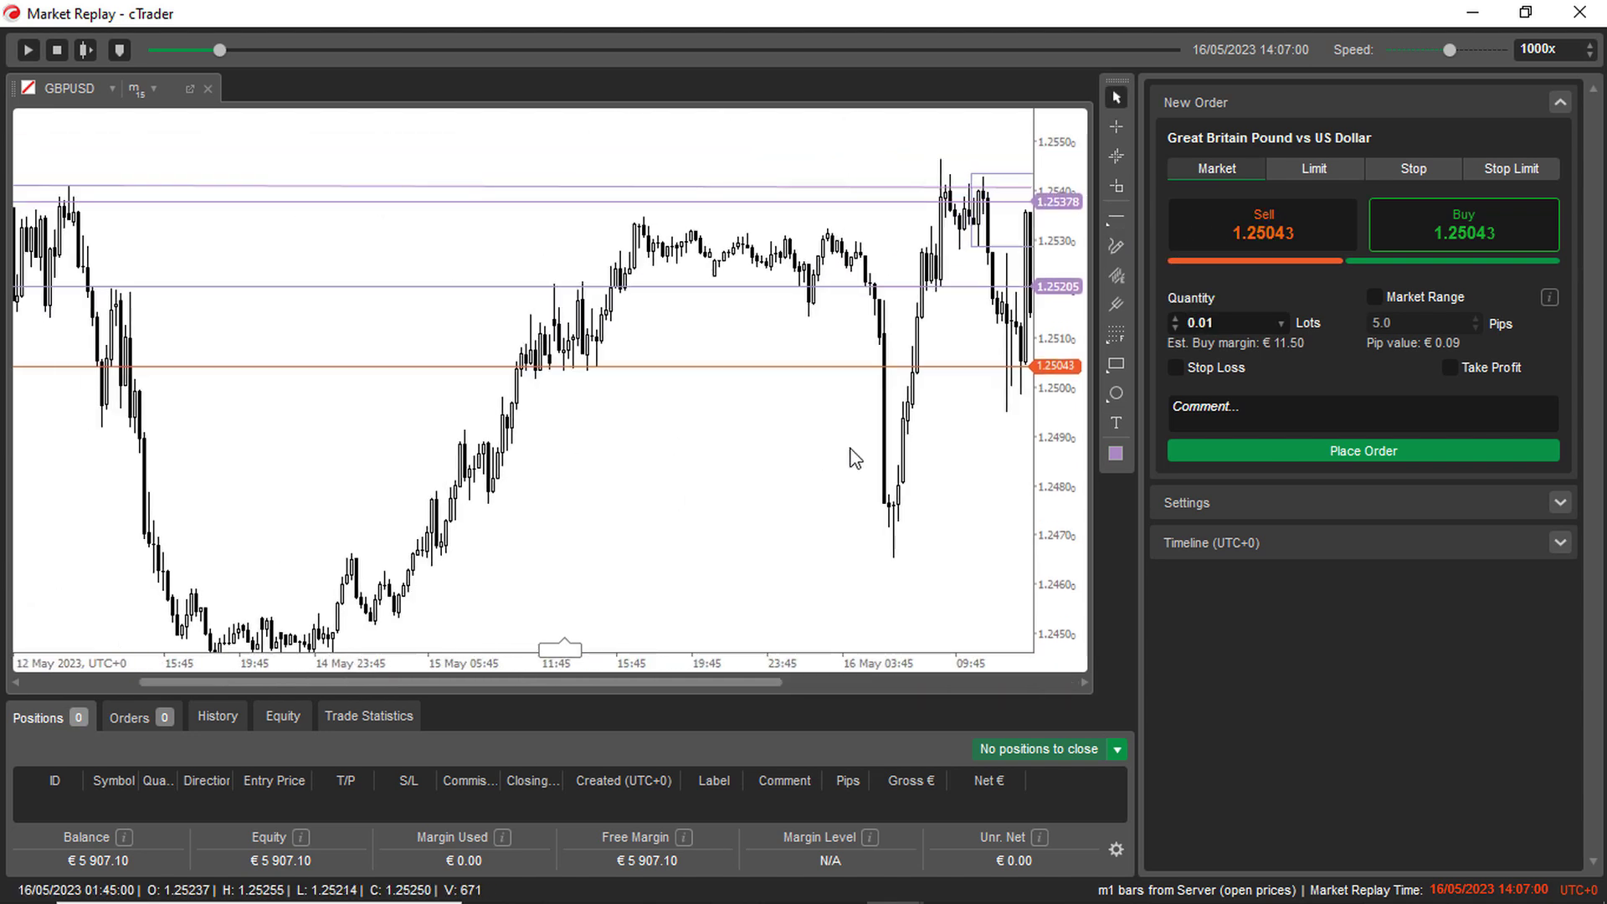
drag(761, 449, 740, 450)
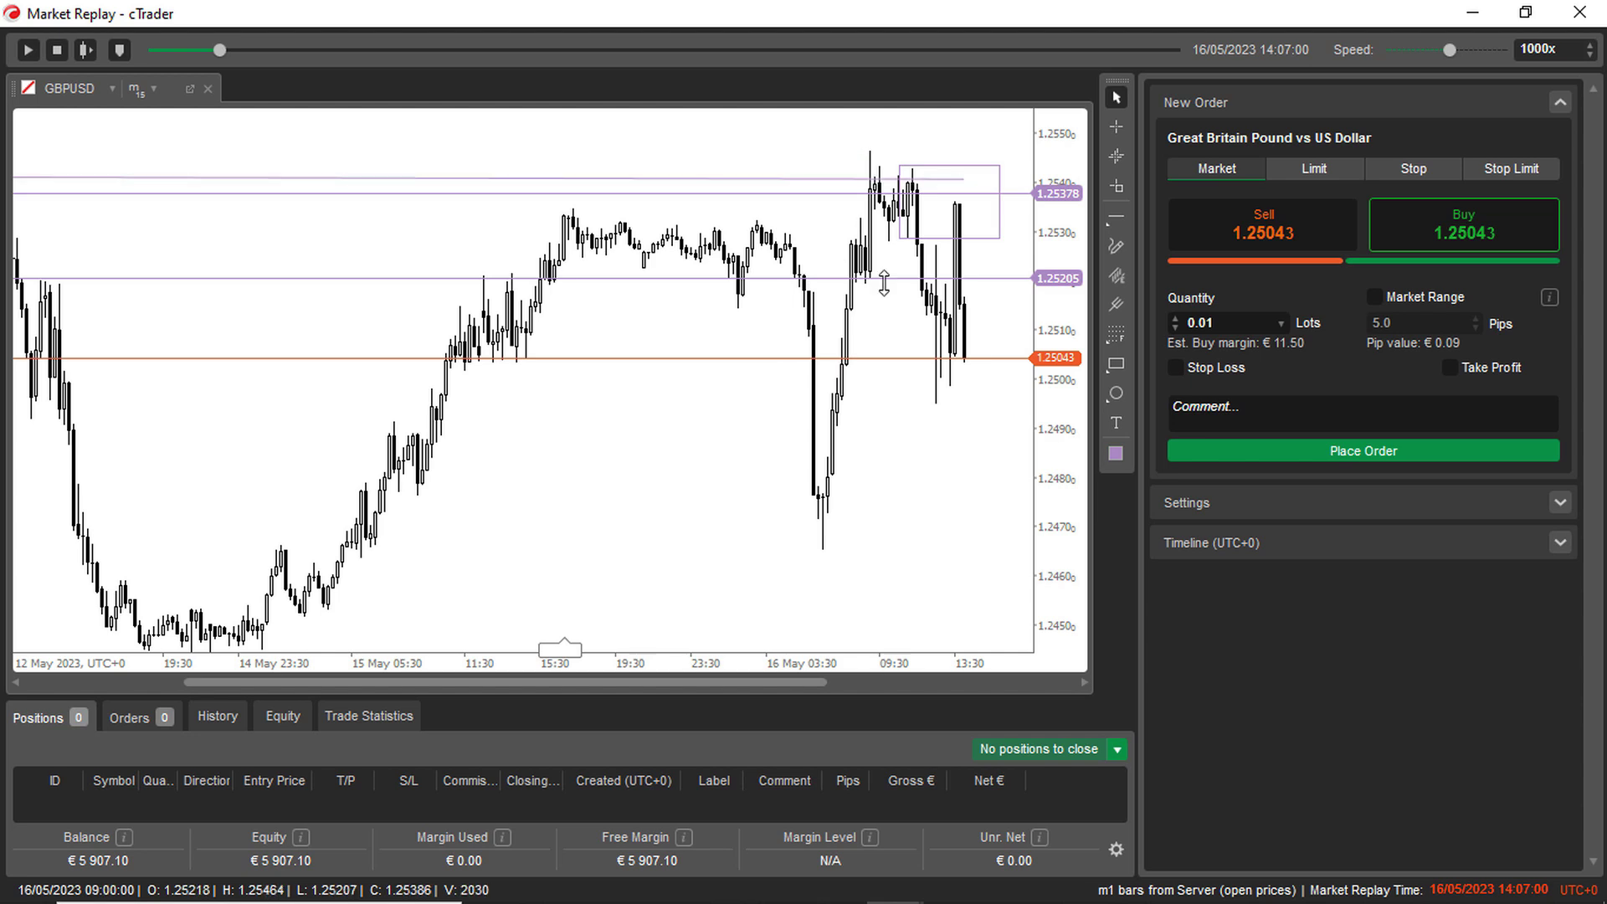
drag(883, 285, 550, 294)
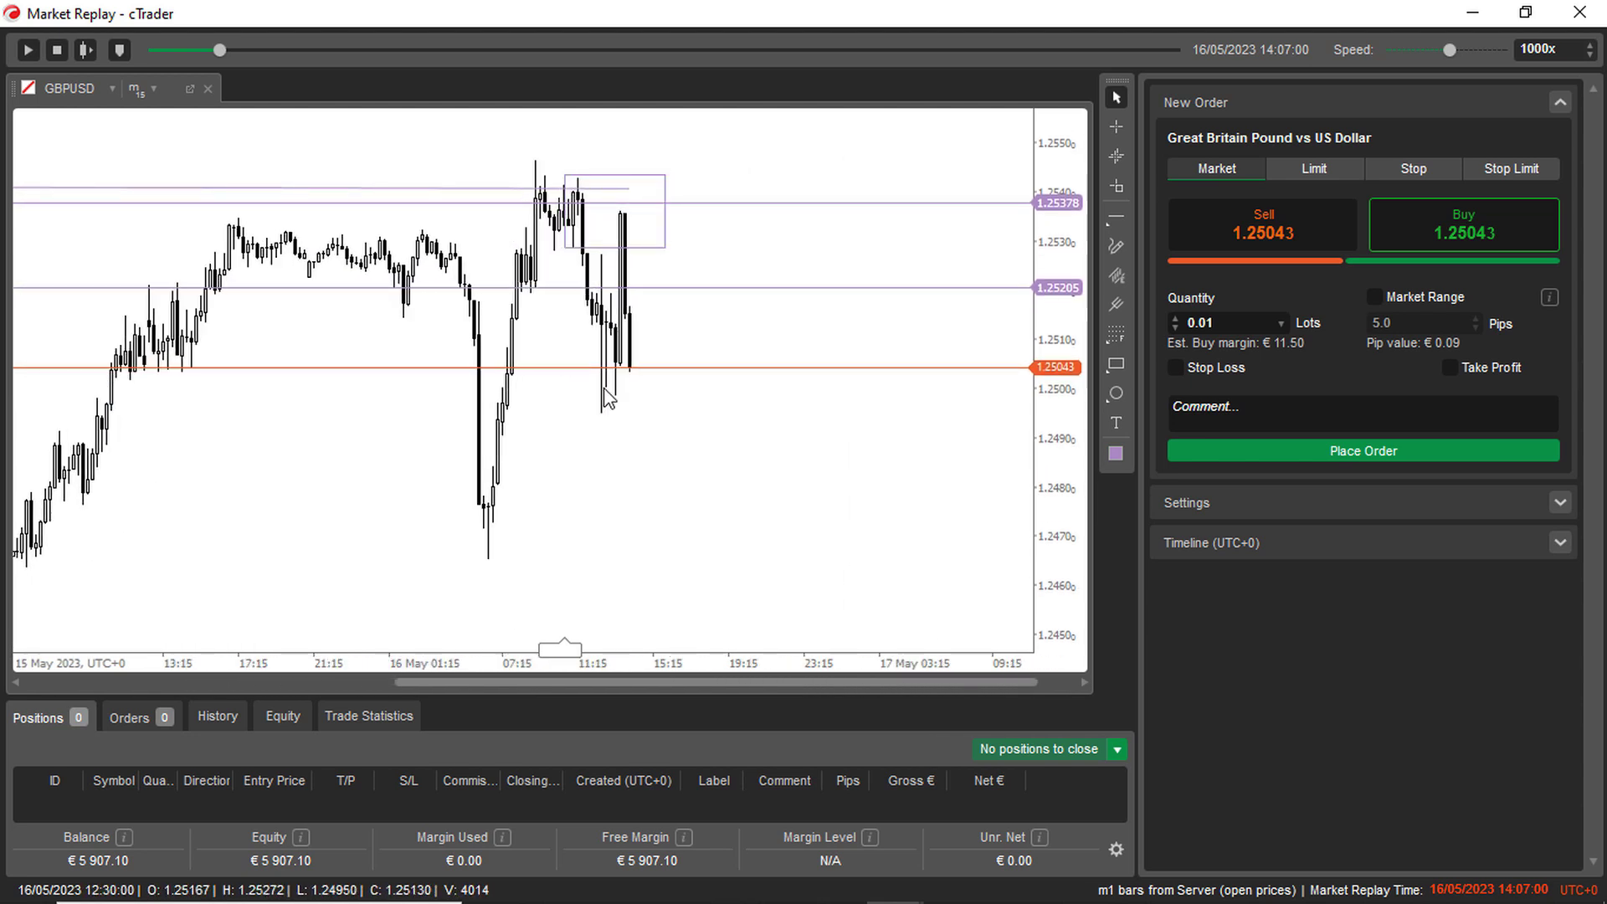
drag(290, 446, 465, 428)
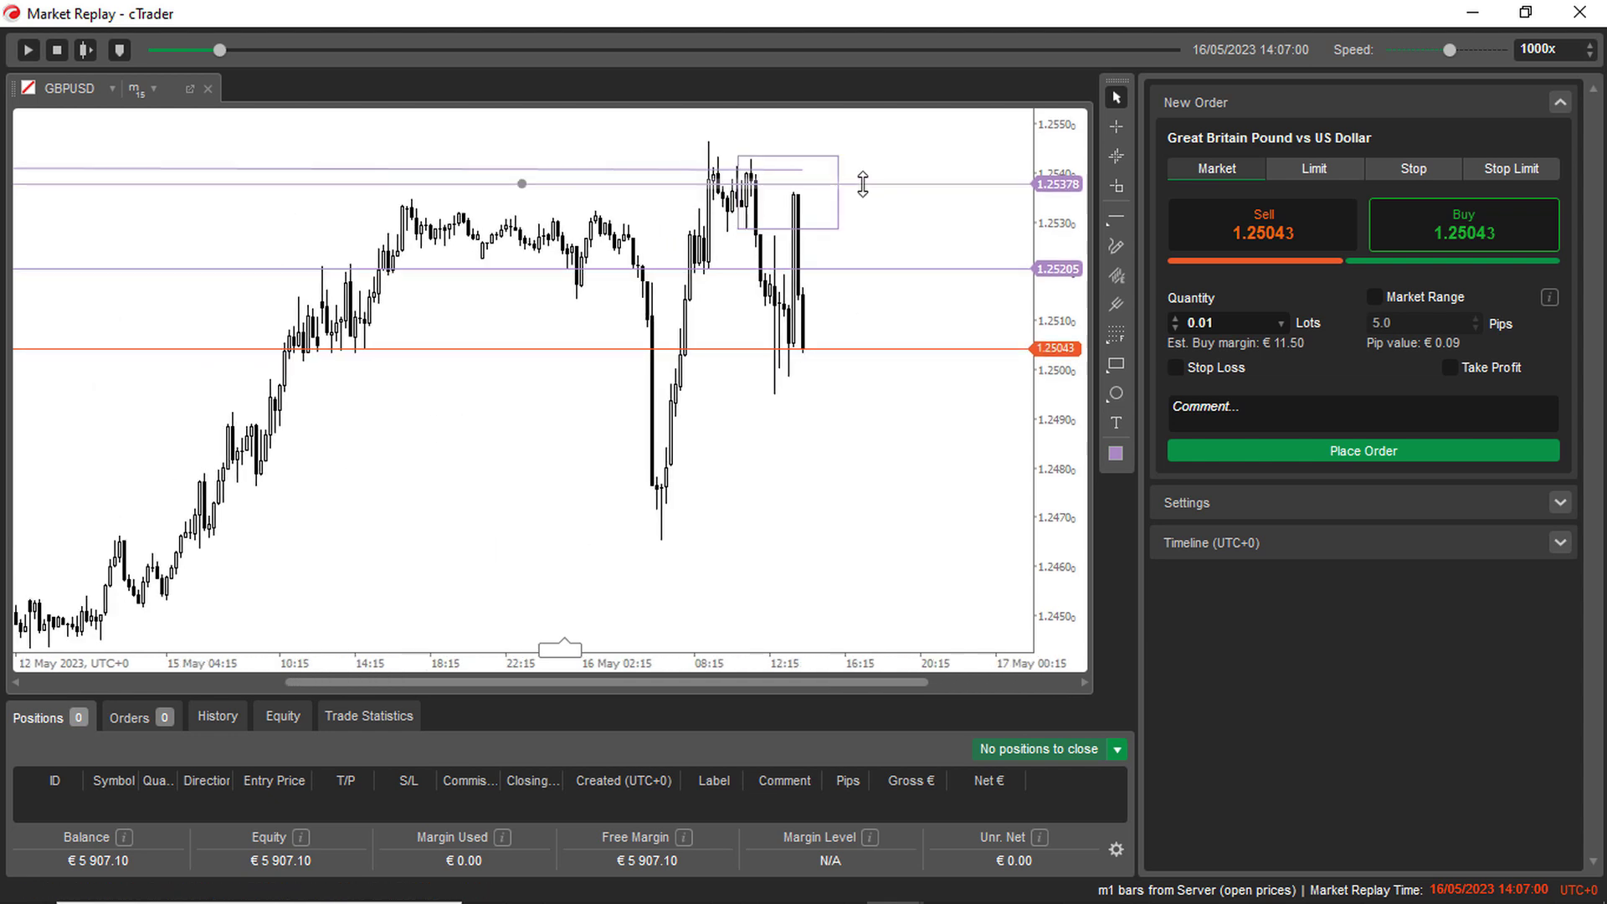
click(32, 52)
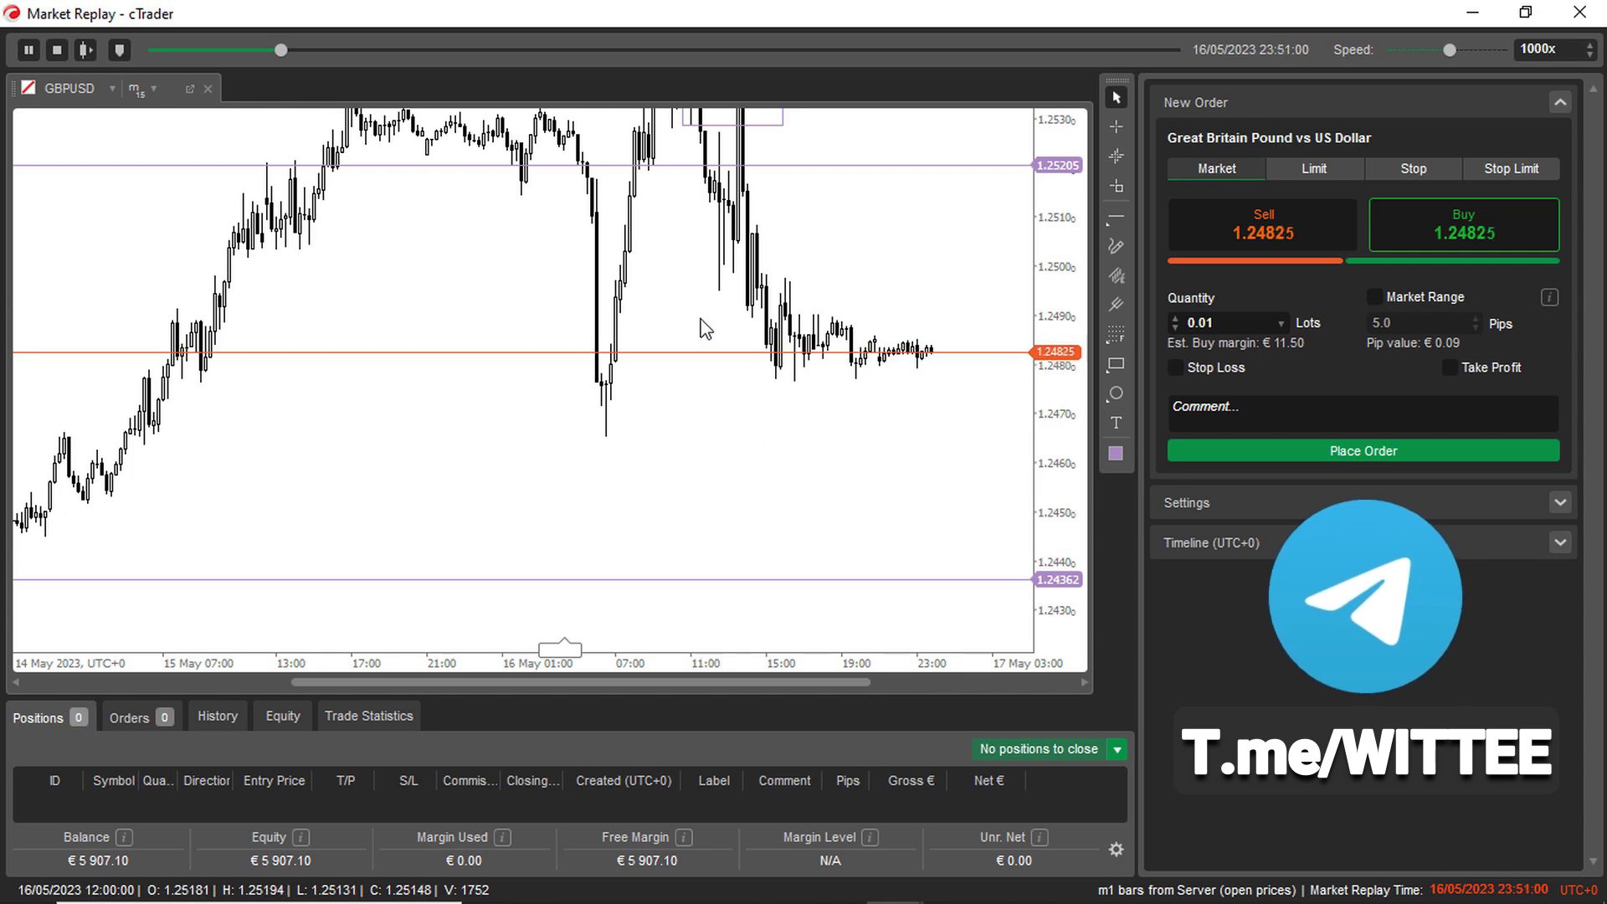
Step: Follow the replay into 17 May and pause it at 04:04 near 1.24806
drag(706, 329, 520, 382)
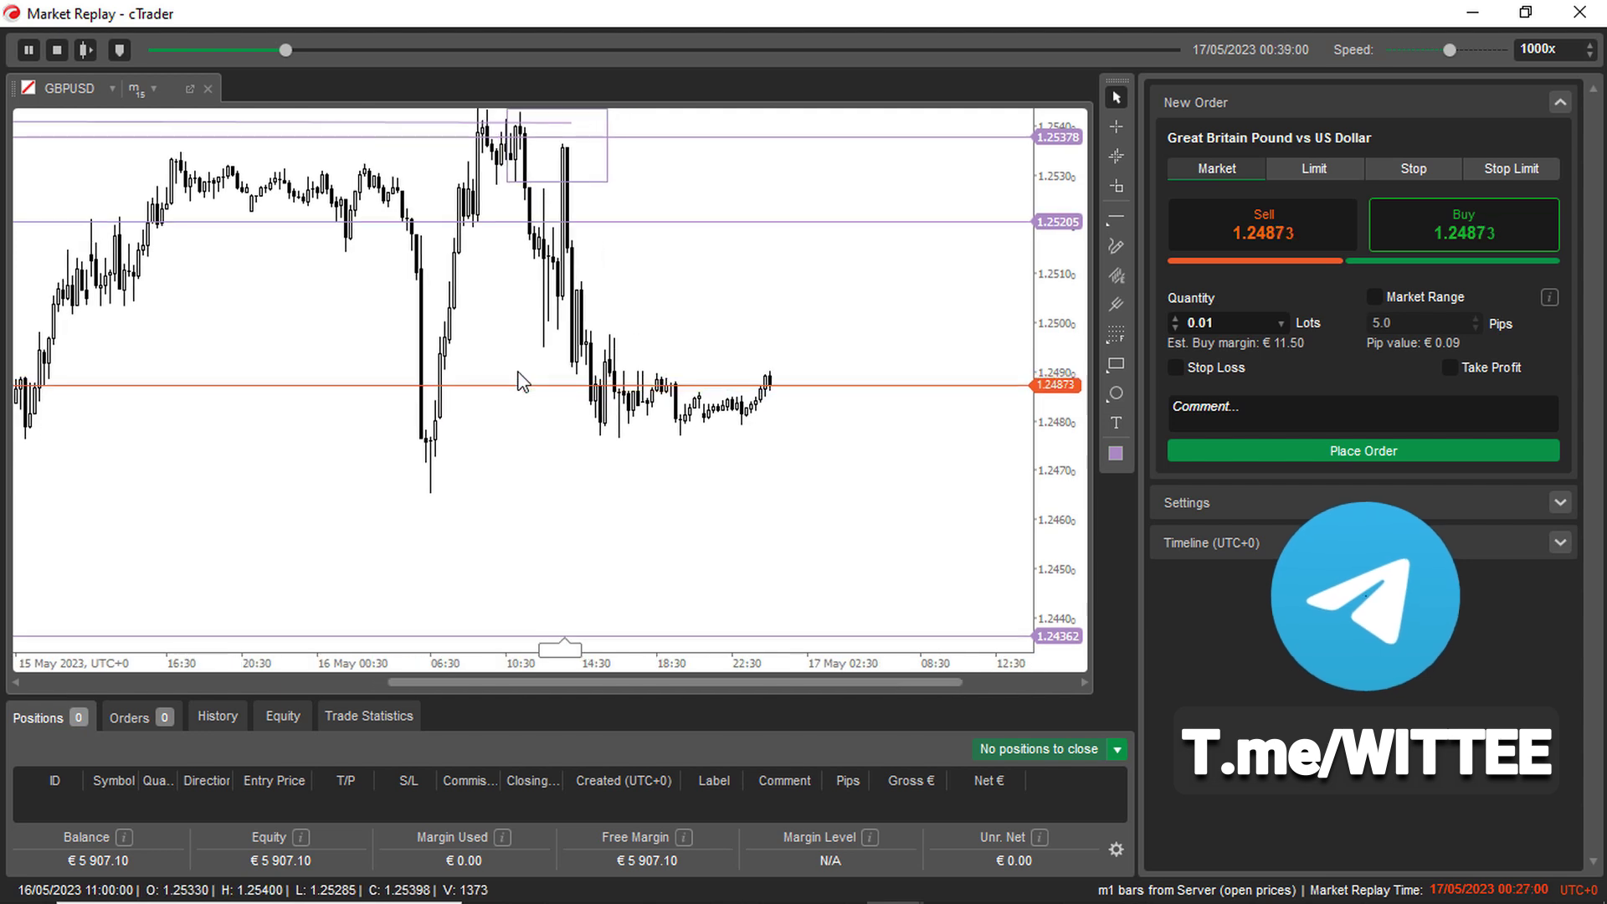
drag(534, 398, 566, 352)
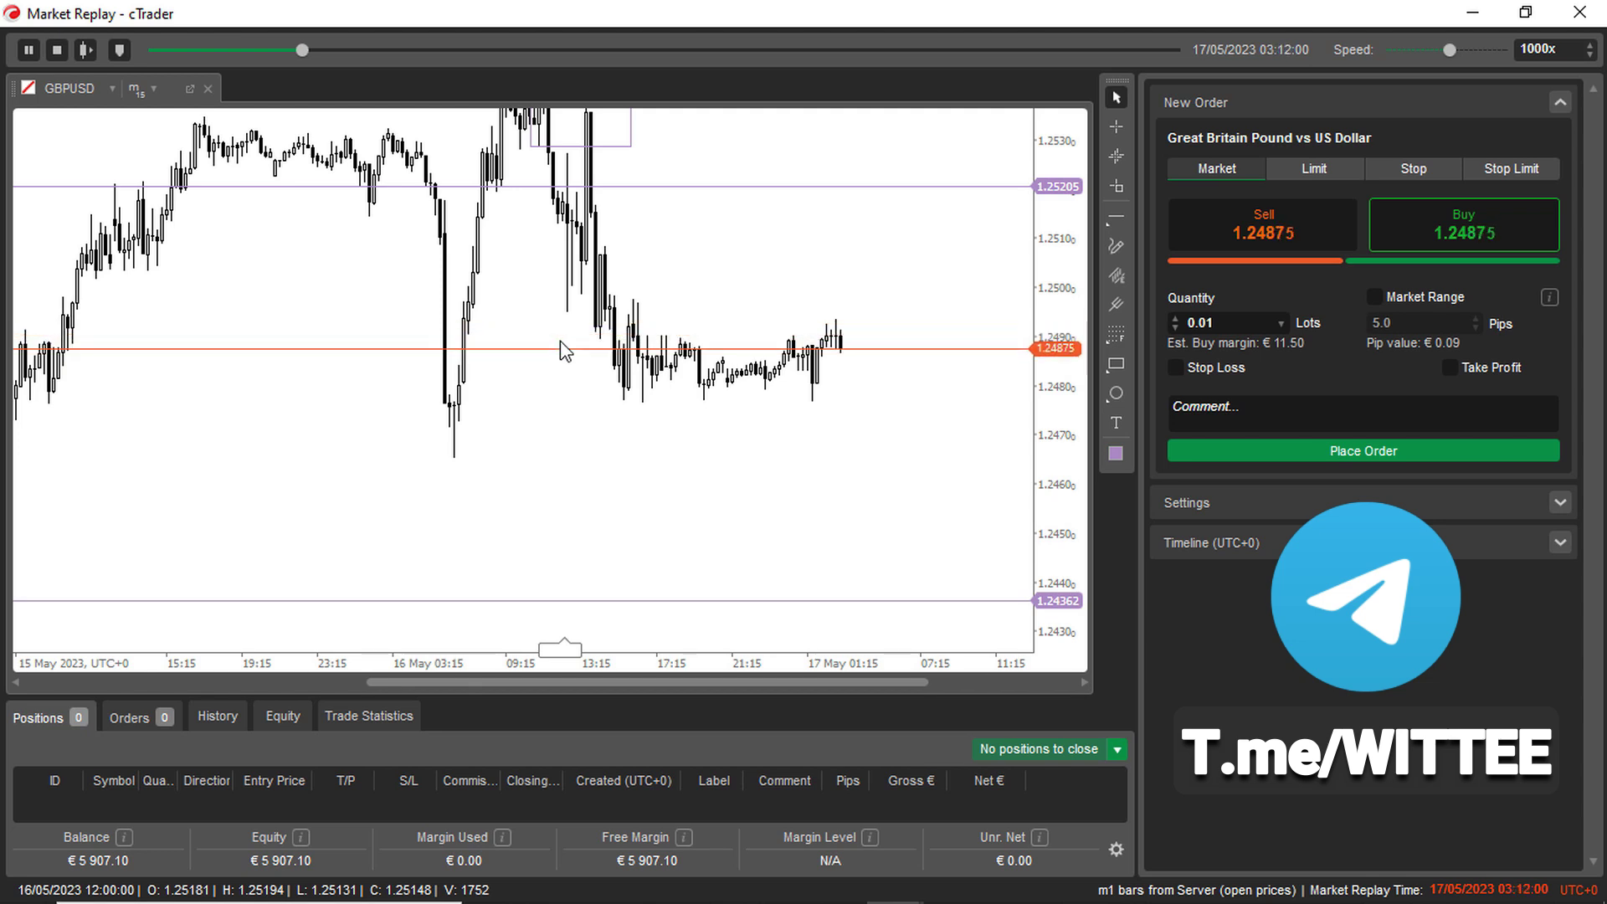
key(ctrl+f)
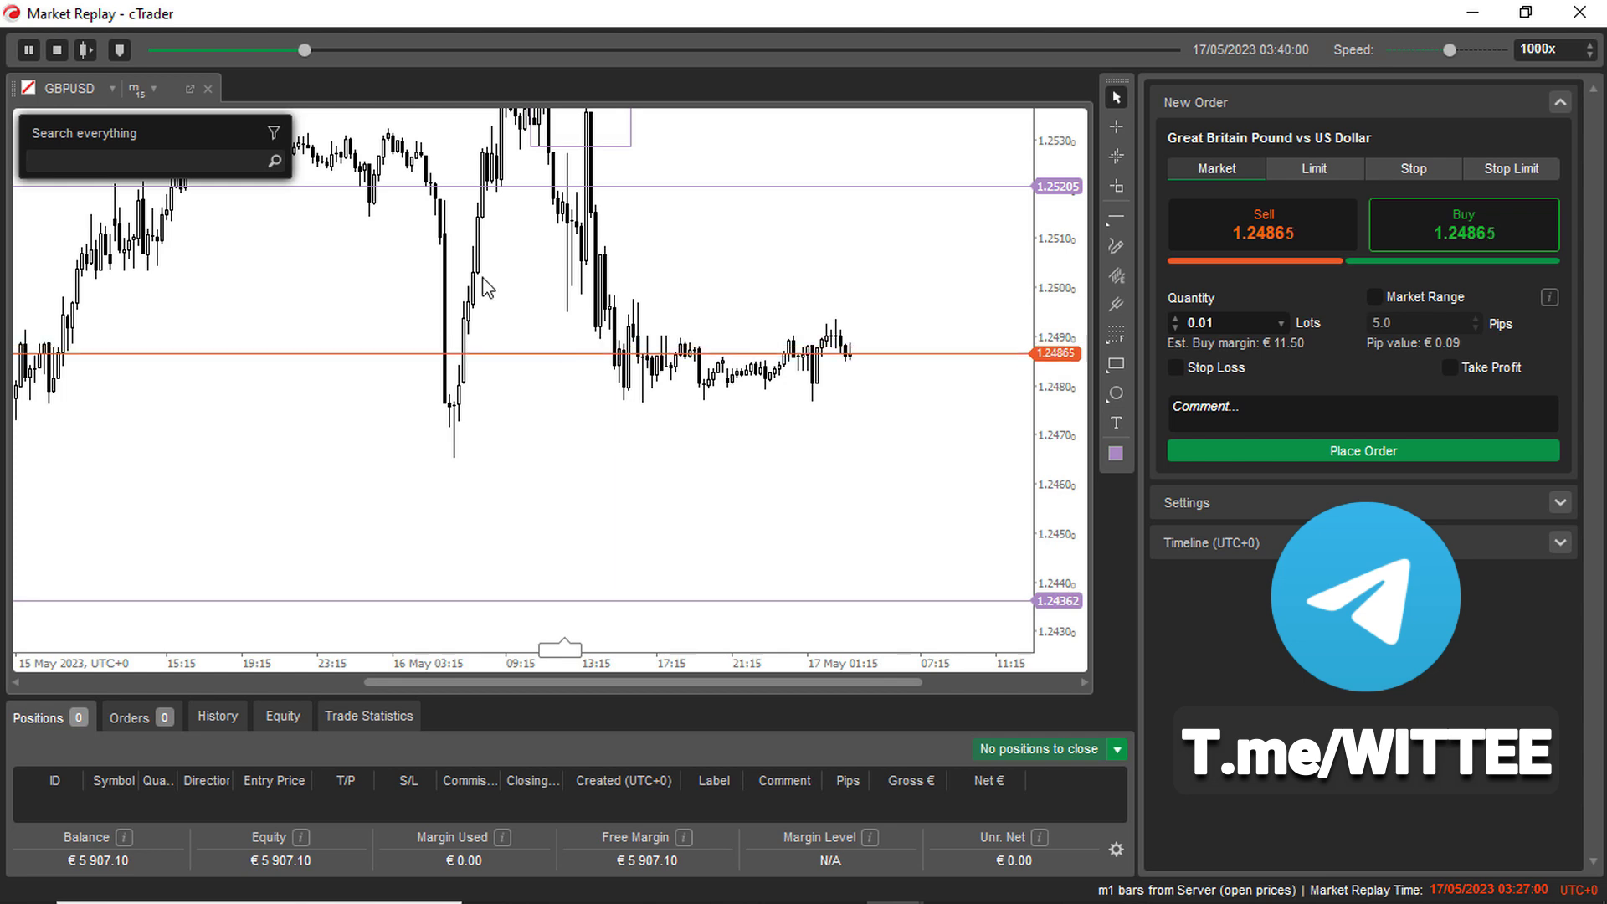
click(26, 51)
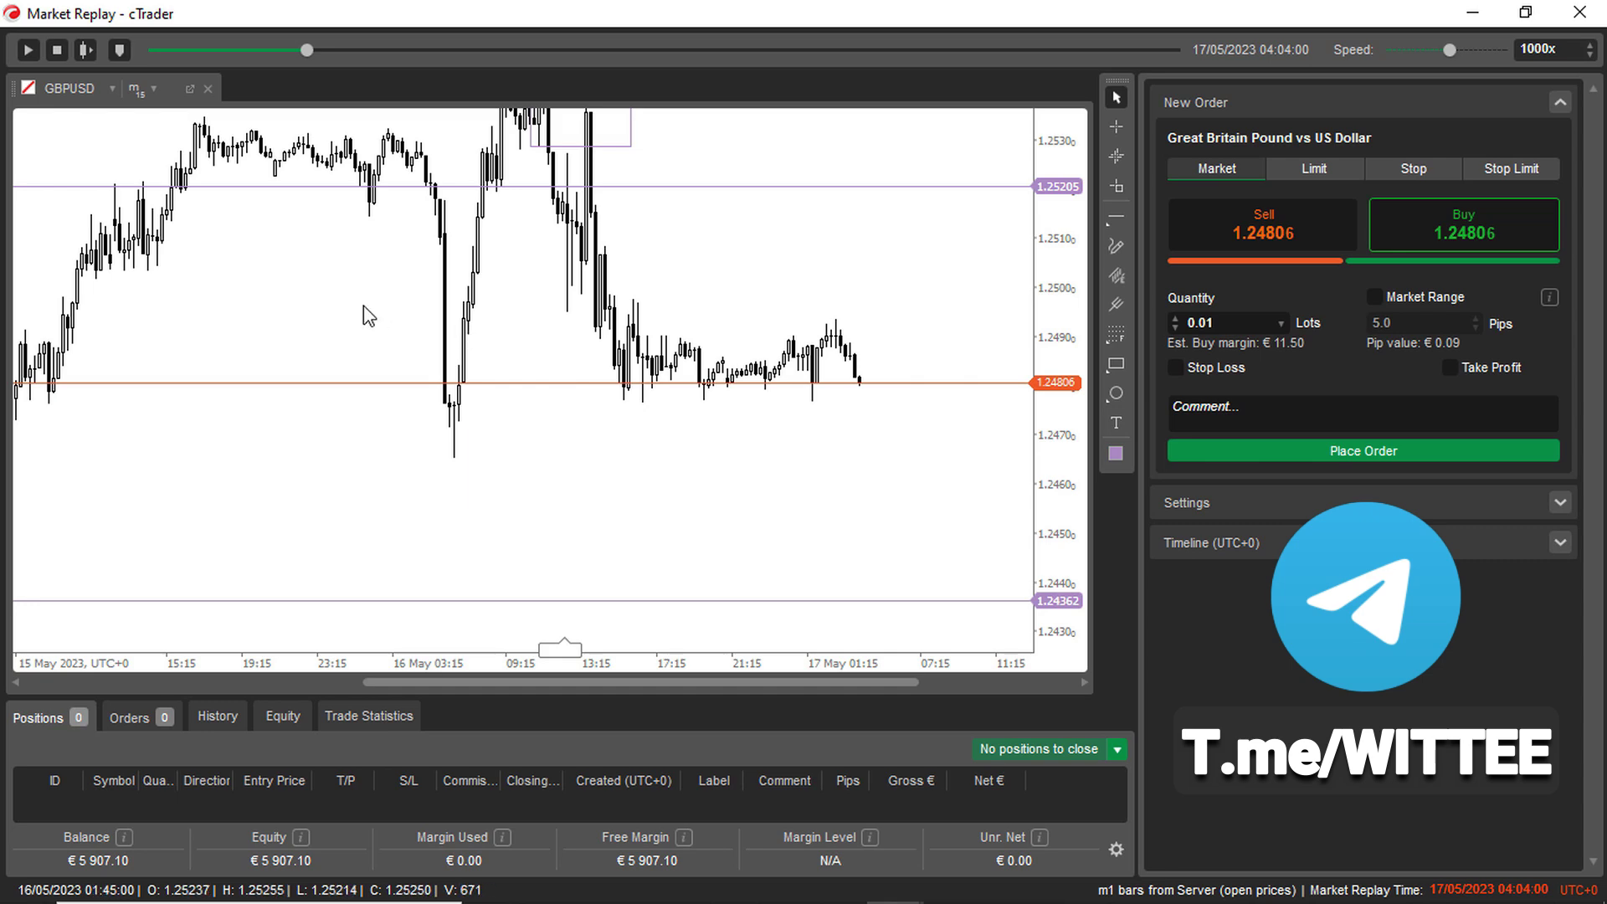
drag(363, 305, 506, 410)
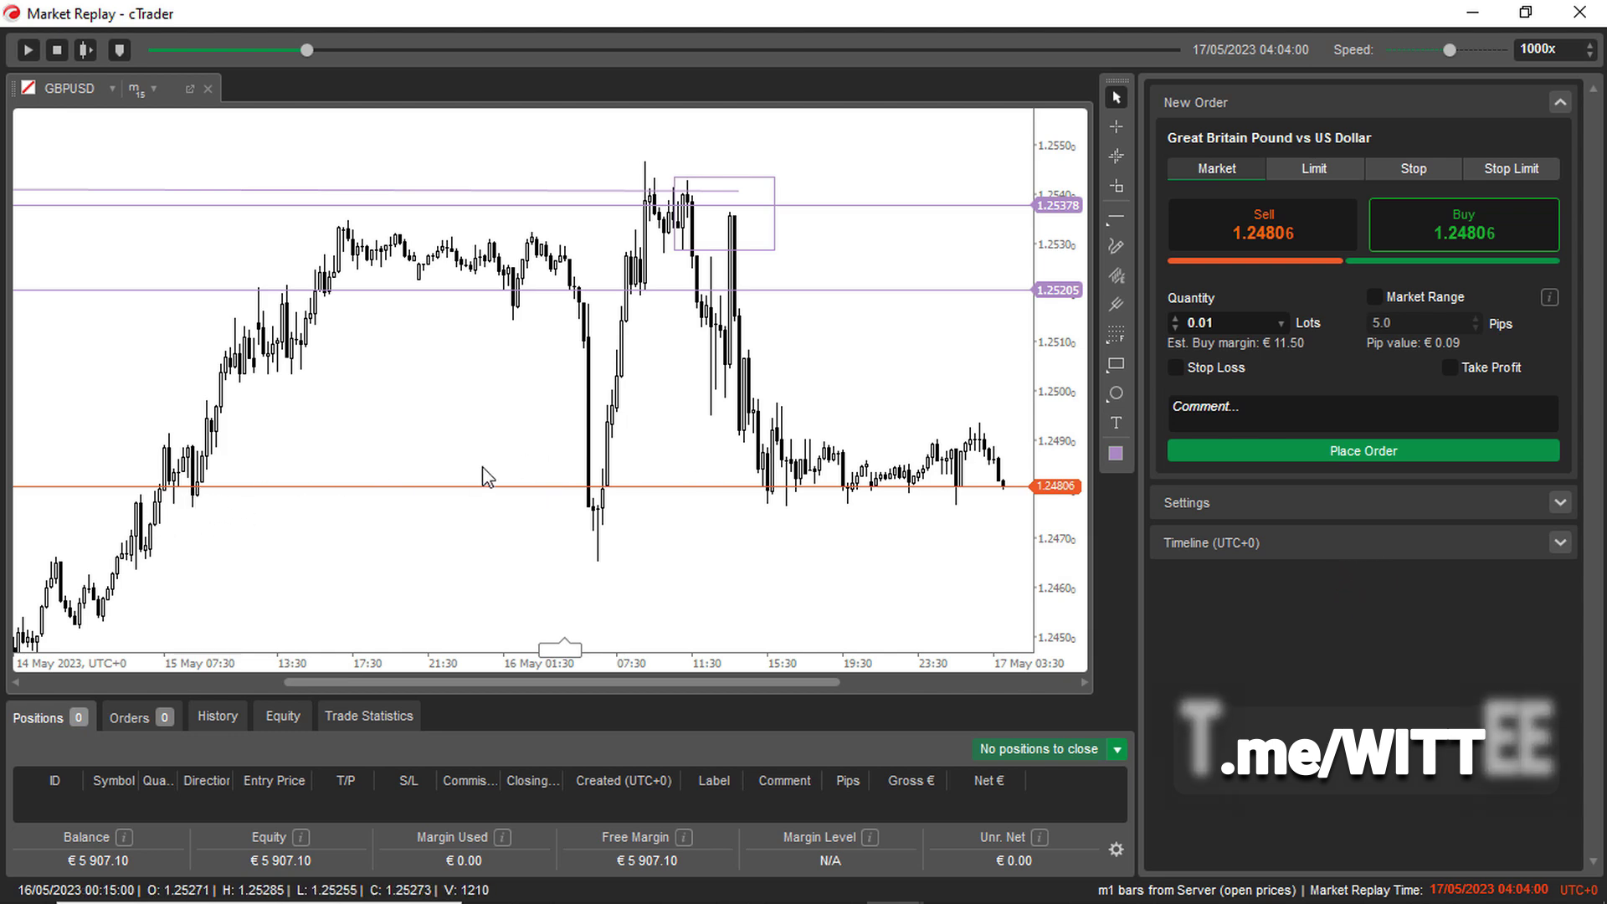
Step: Draw a trend line along the 15–16 May lows near 1.2476
mouse_move(1119, 216)
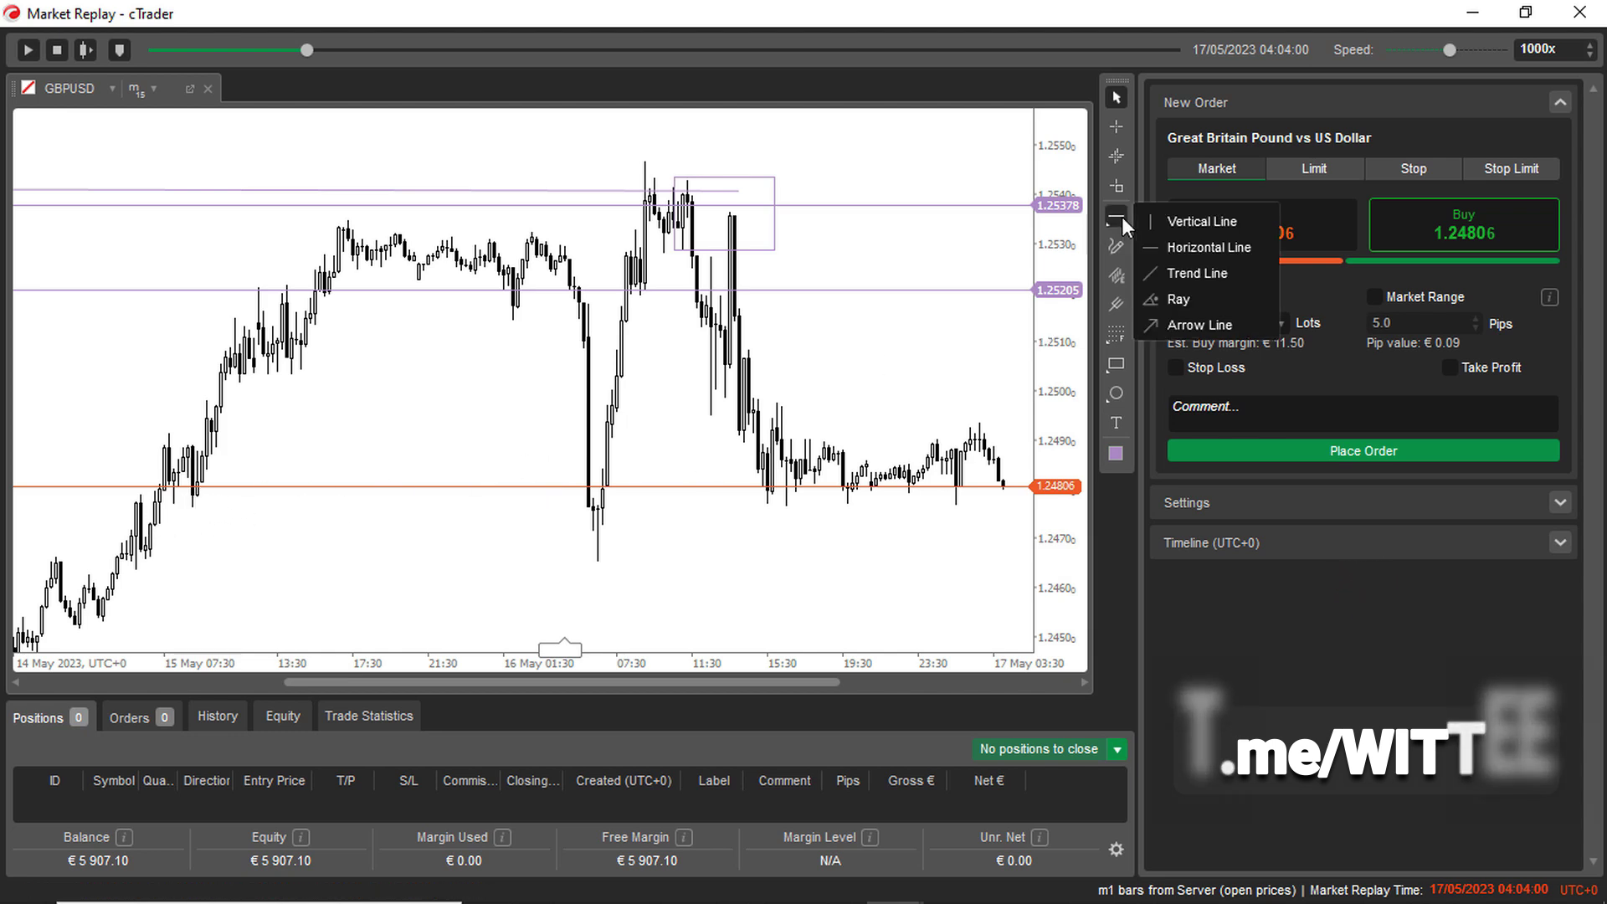
click(1167, 273)
drag(167, 508, 604, 512)
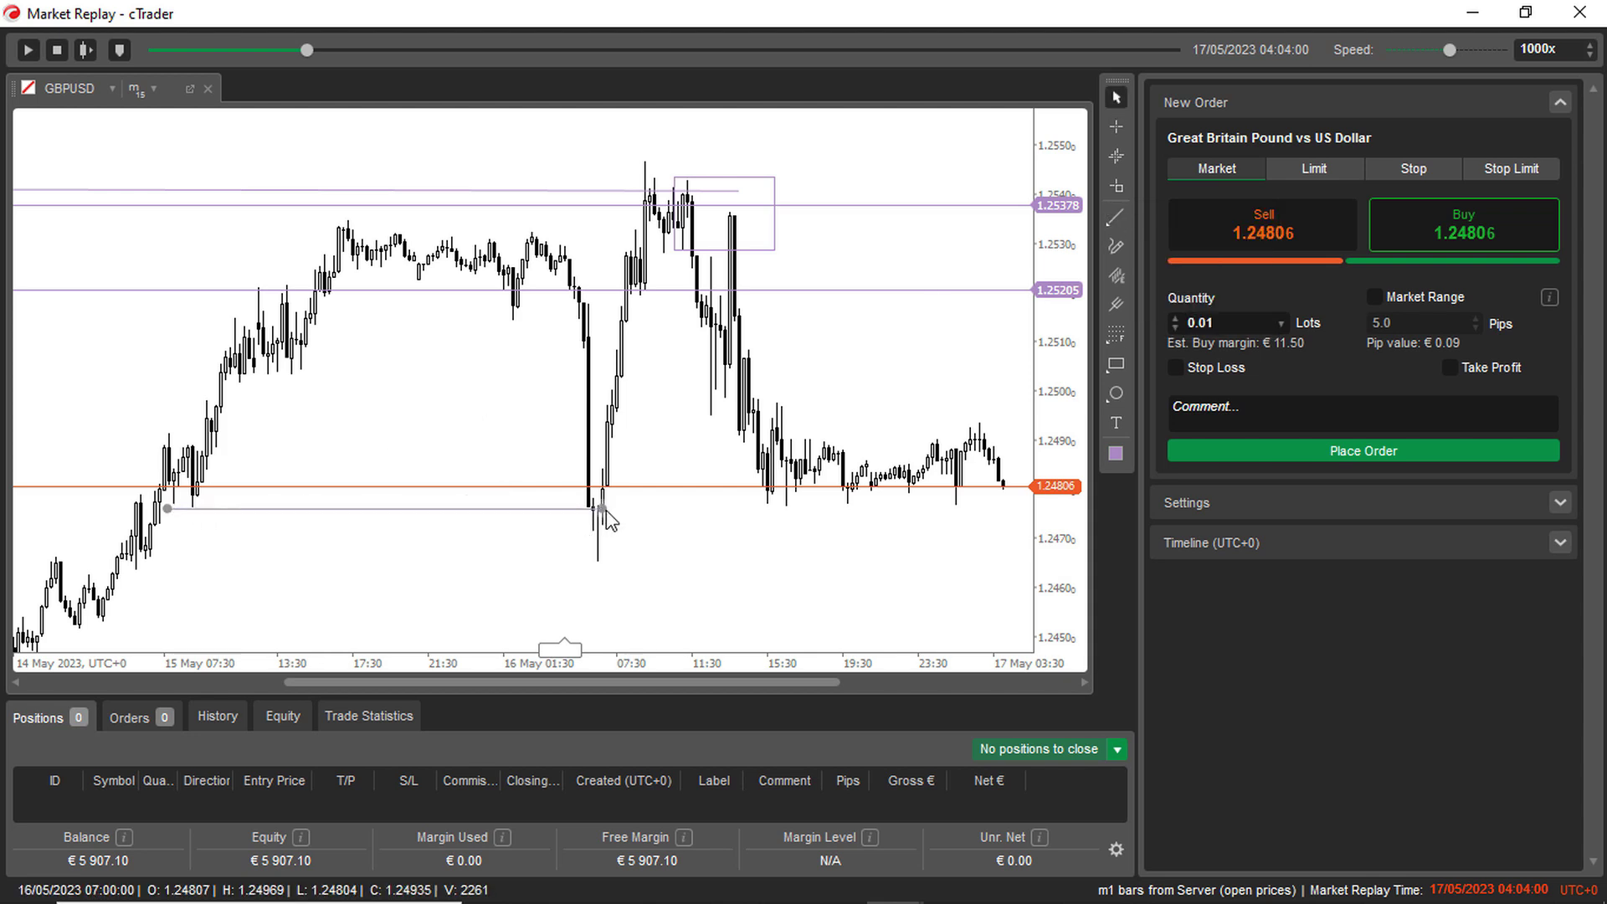
Step: Bring 15–17 May into view and resume the replay
drag(716, 556, 725, 559)
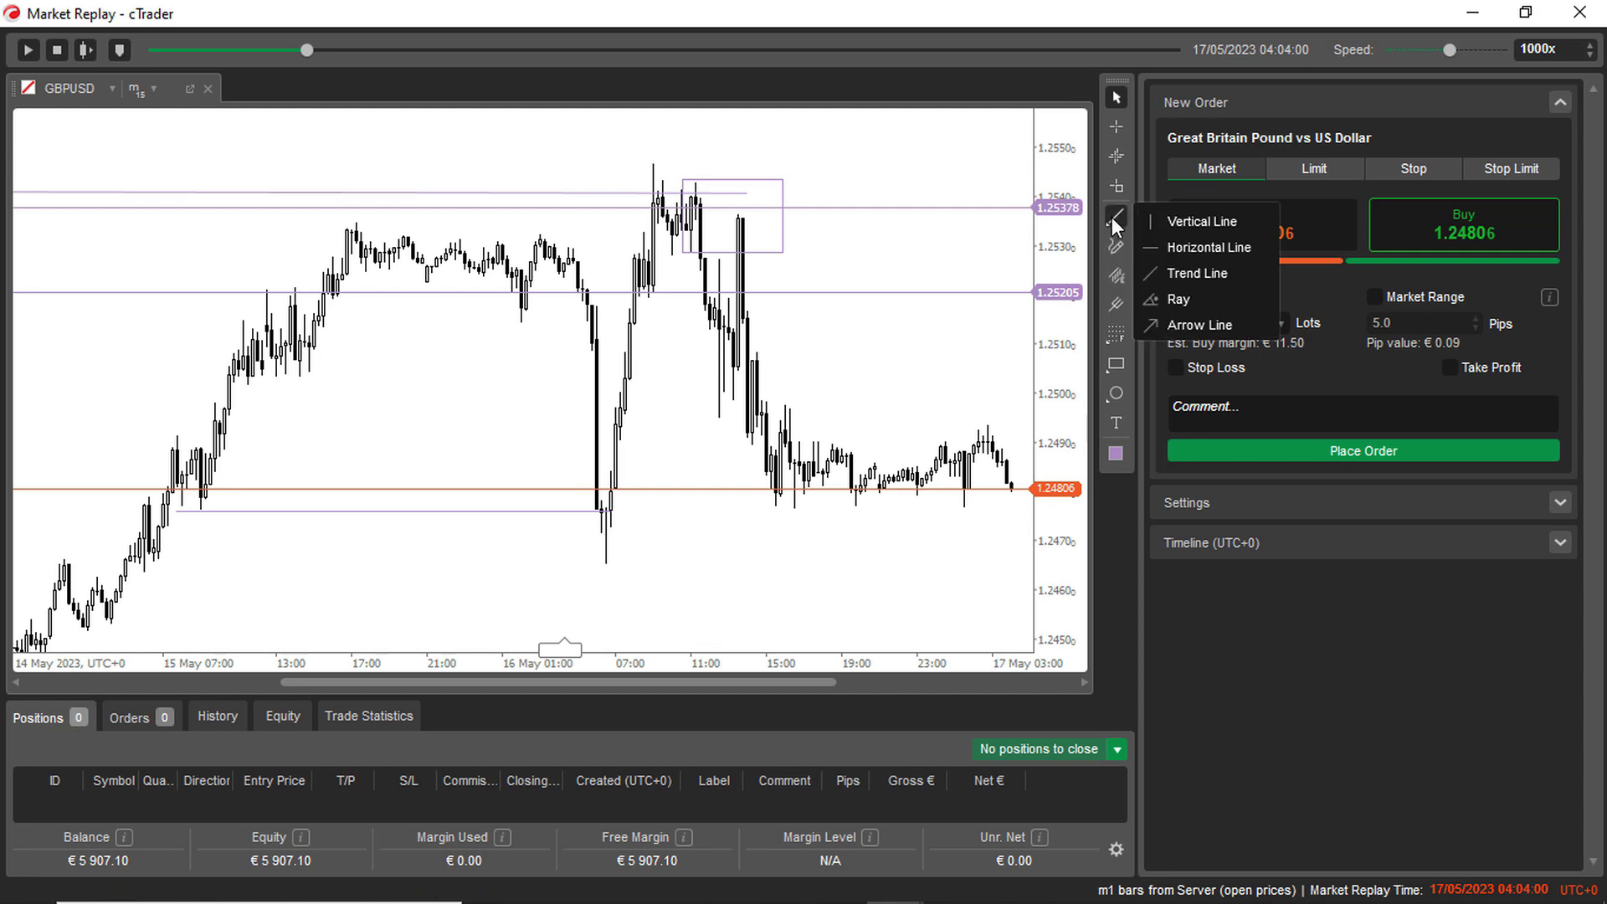
drag(351, 442, 866, 468)
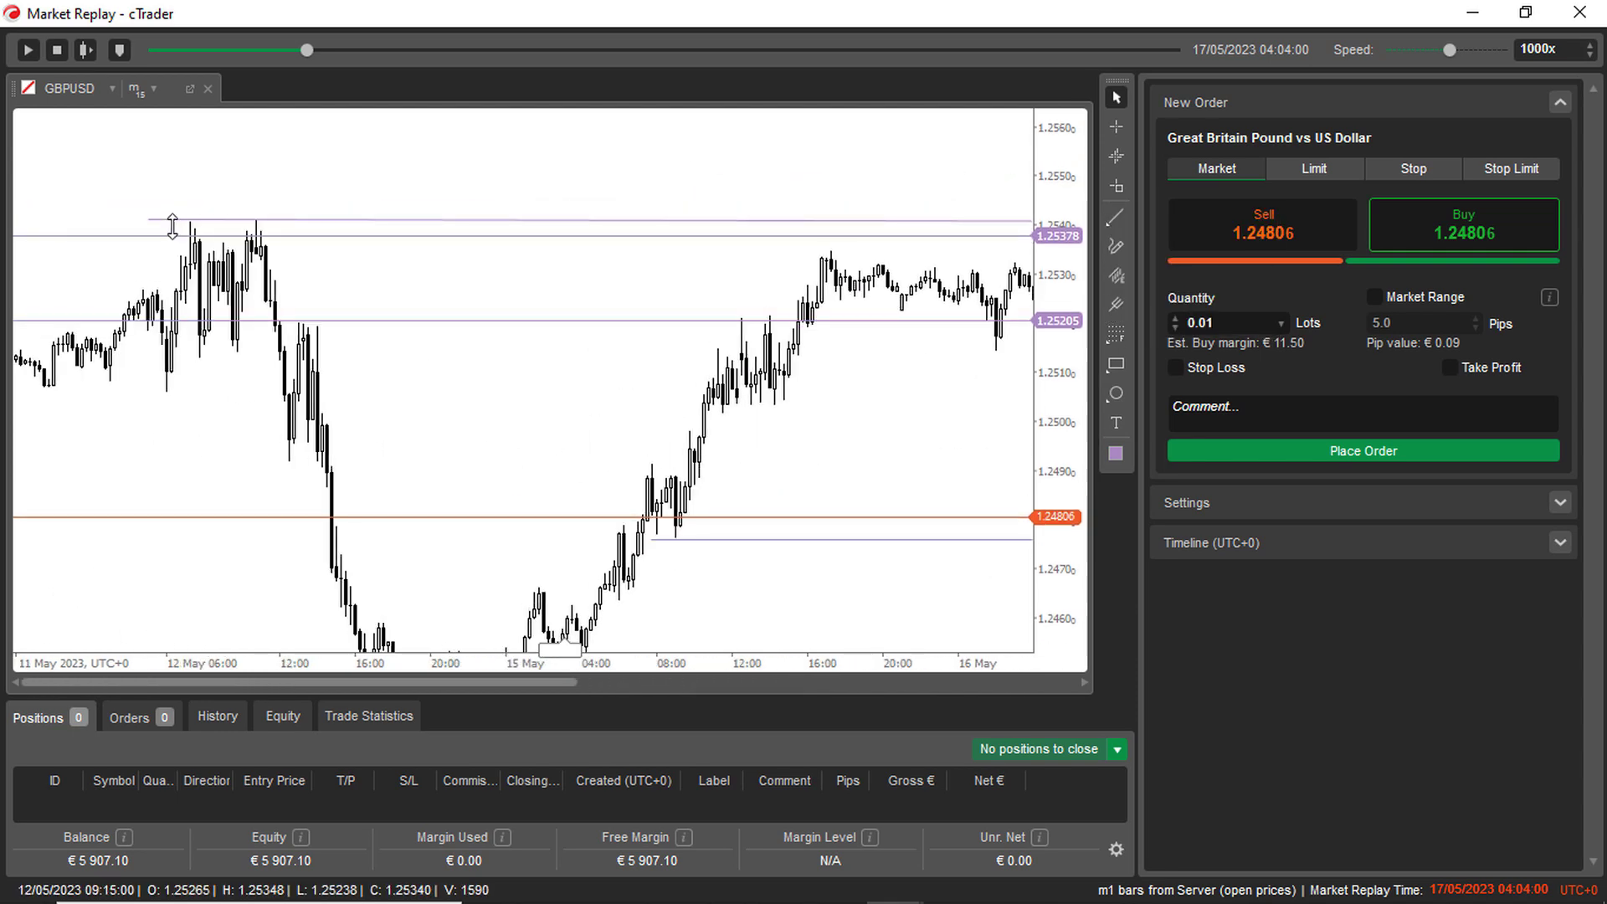
drag(795, 389, 344, 387)
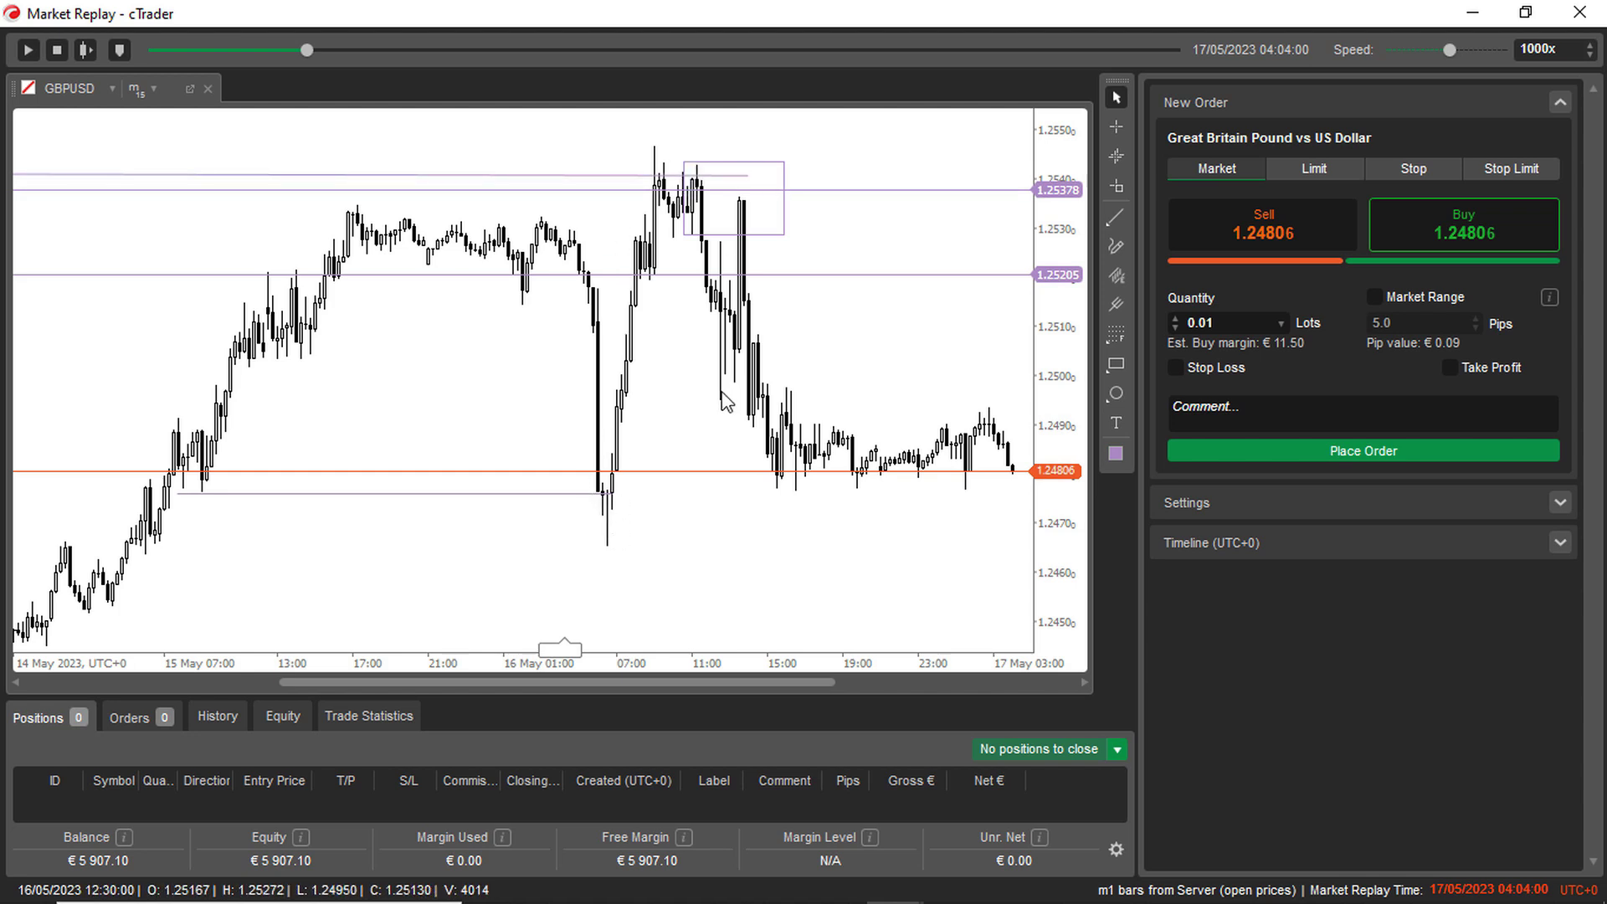
drag(624, 323, 581, 372)
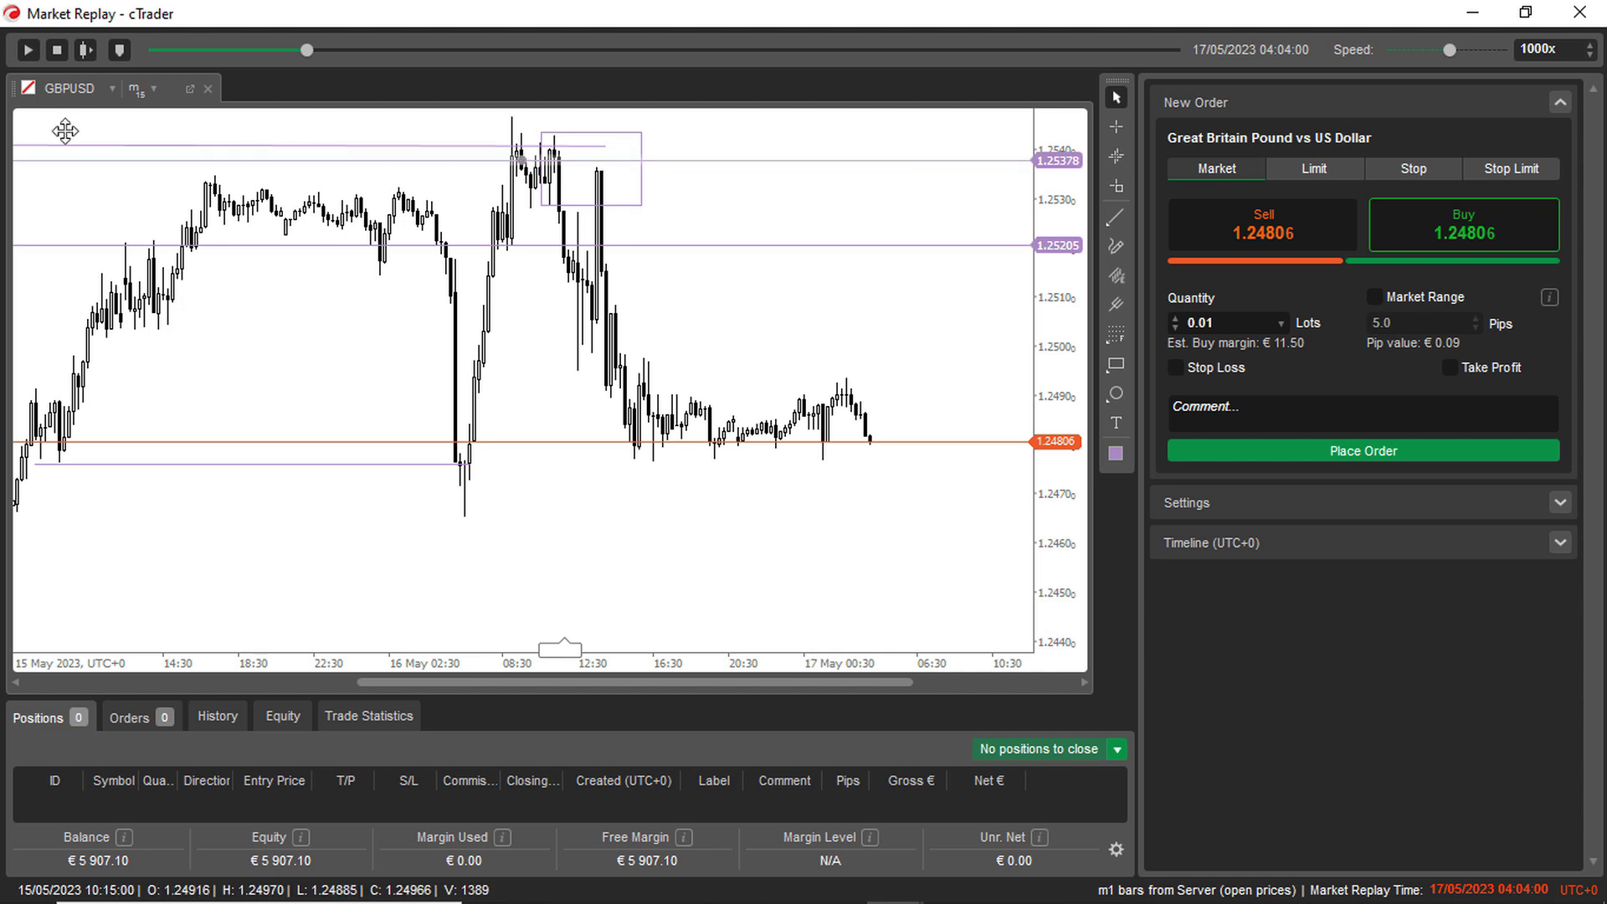
click(28, 50)
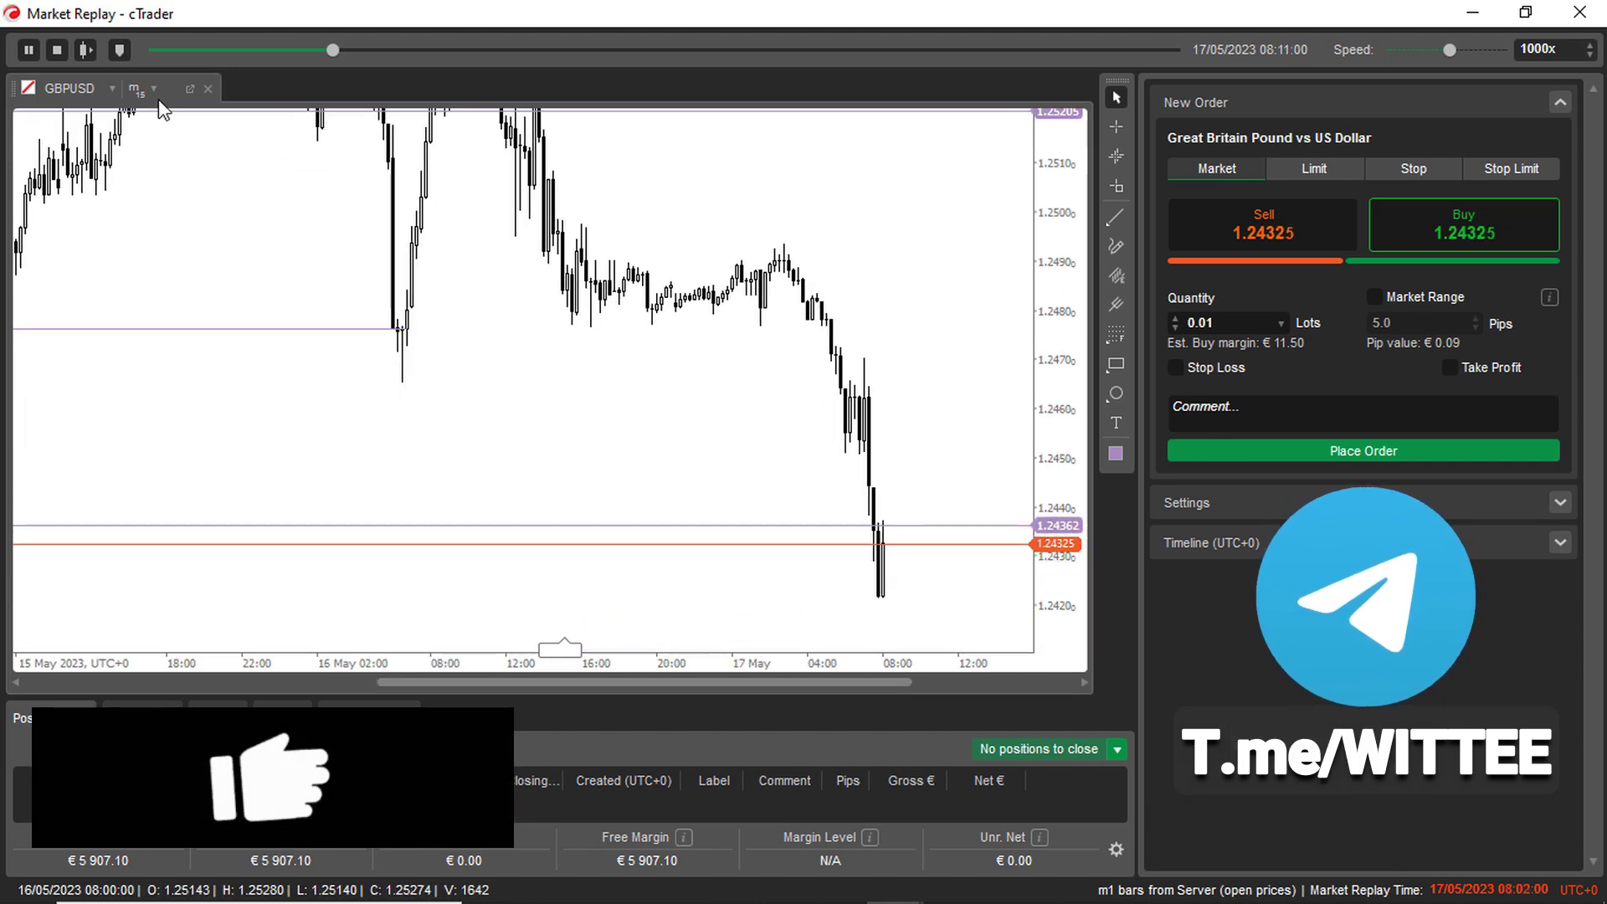
Step: Pause the replay at 08:24 on 17 May at the 1.24362 target and recentre the bars
click(29, 49)
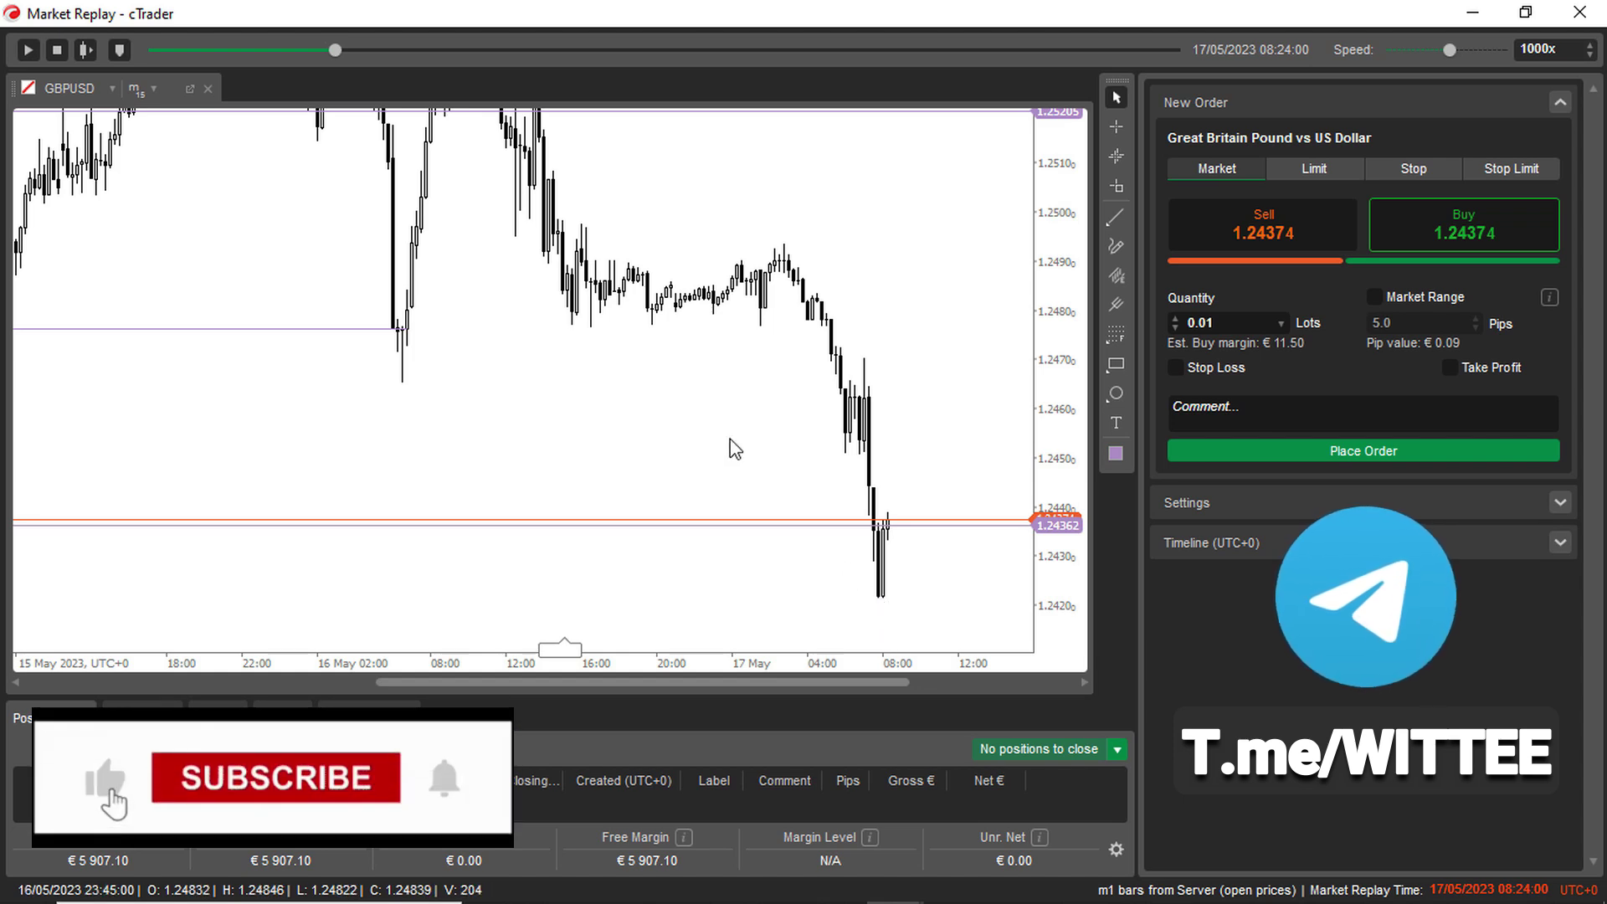
drag(528, 348, 565, 457)
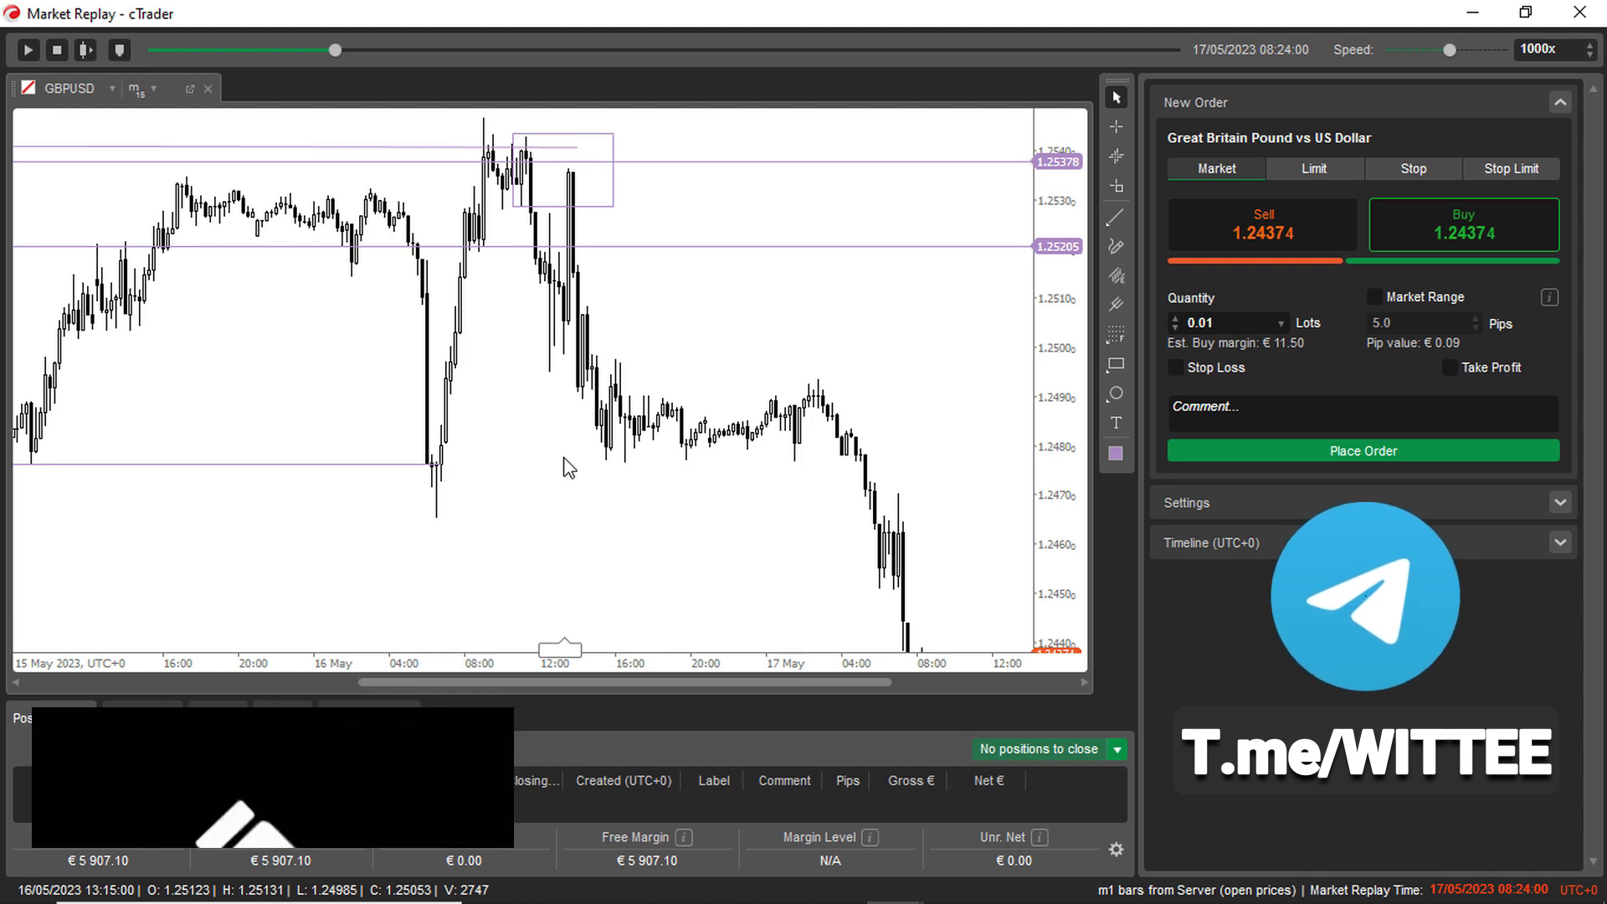